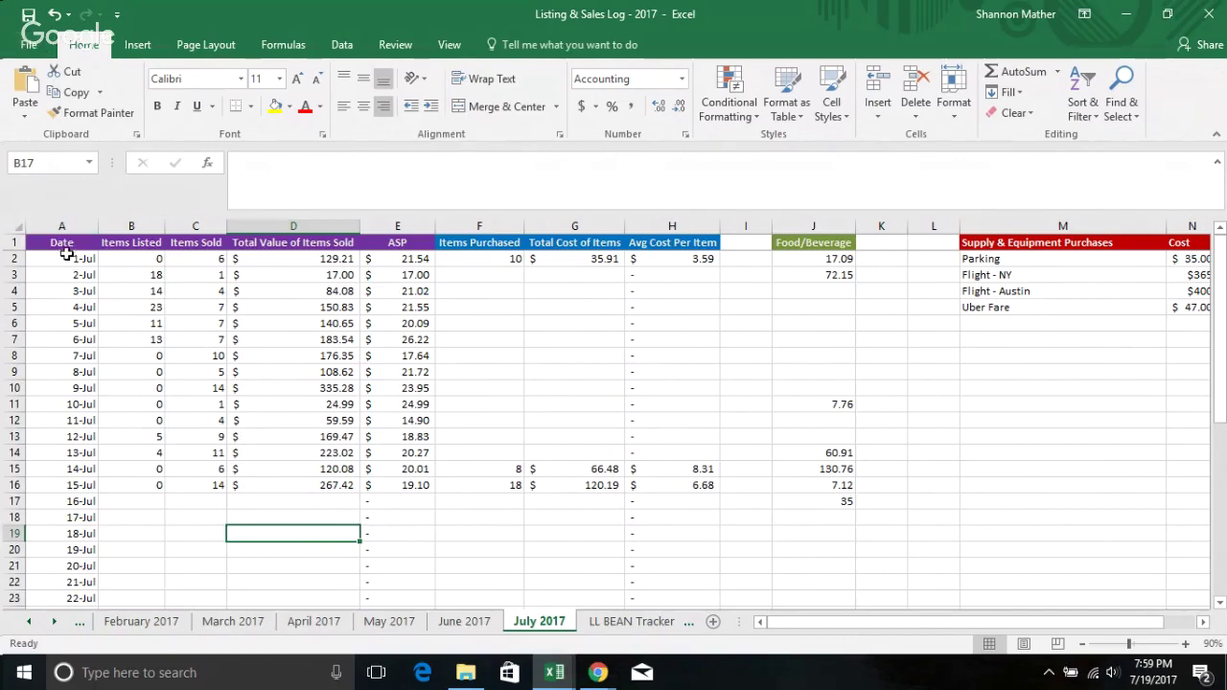
# Look through the monthly log sheets from January 2017 to June 2017, ending on the July 2017 sheet
pyautogui.click(64, 246)
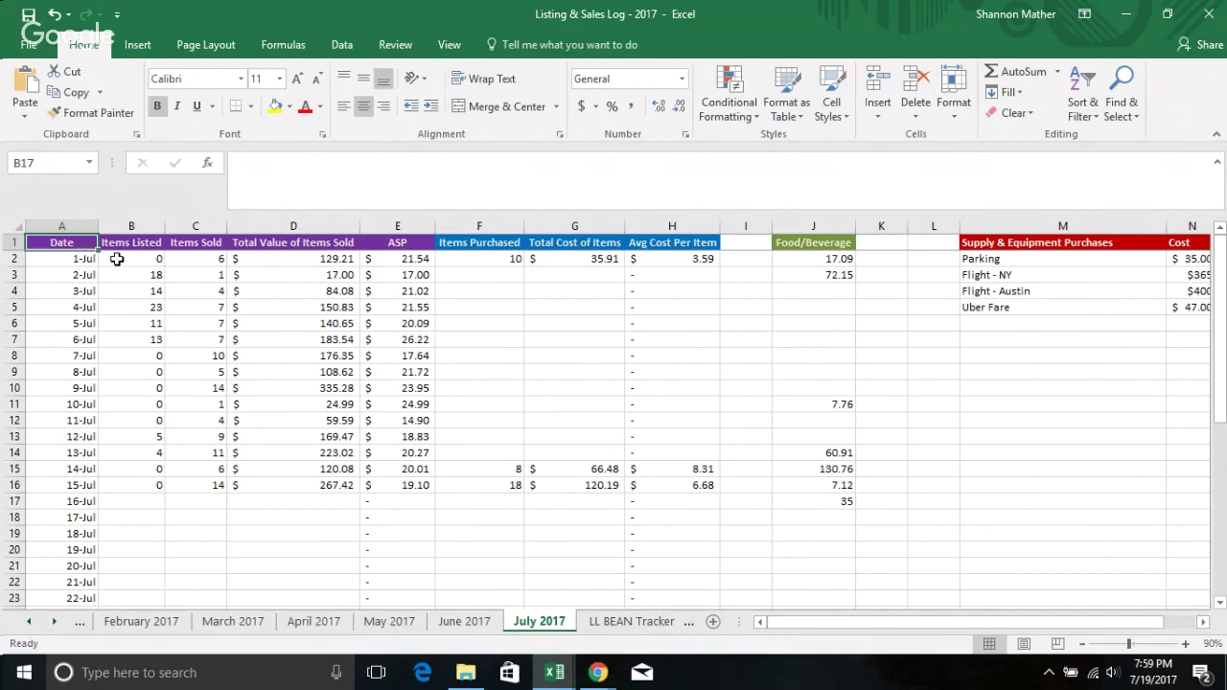
pyautogui.click(32, 628)
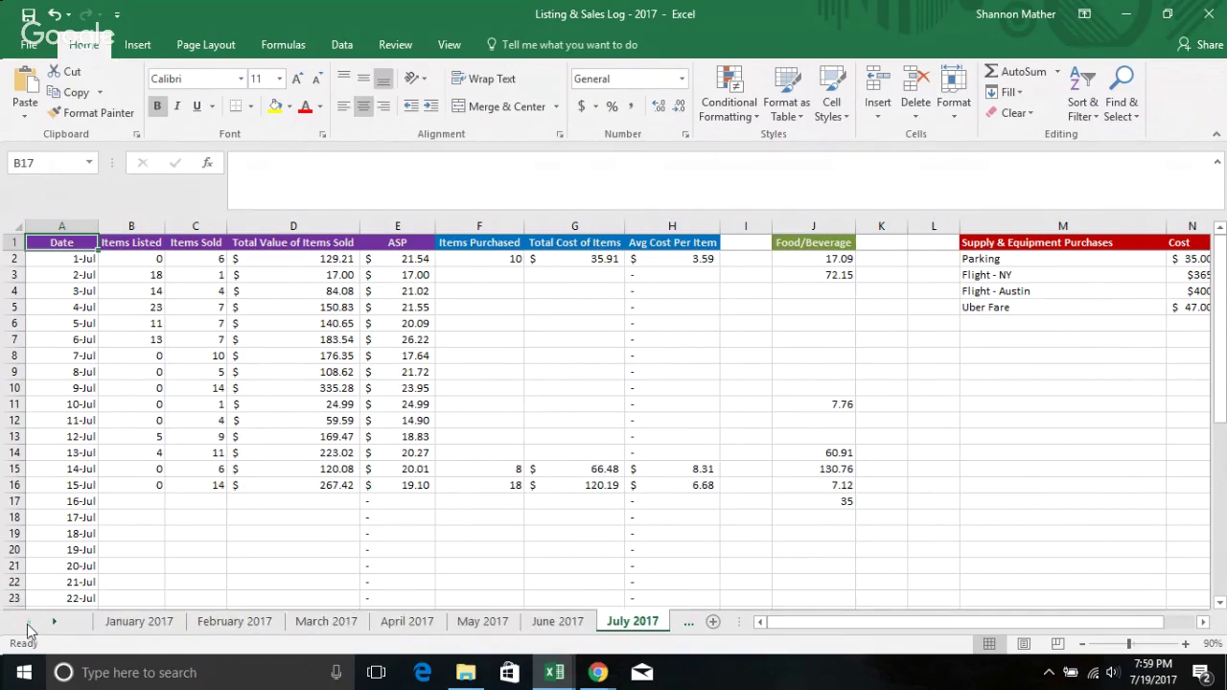
pyautogui.click(134, 622)
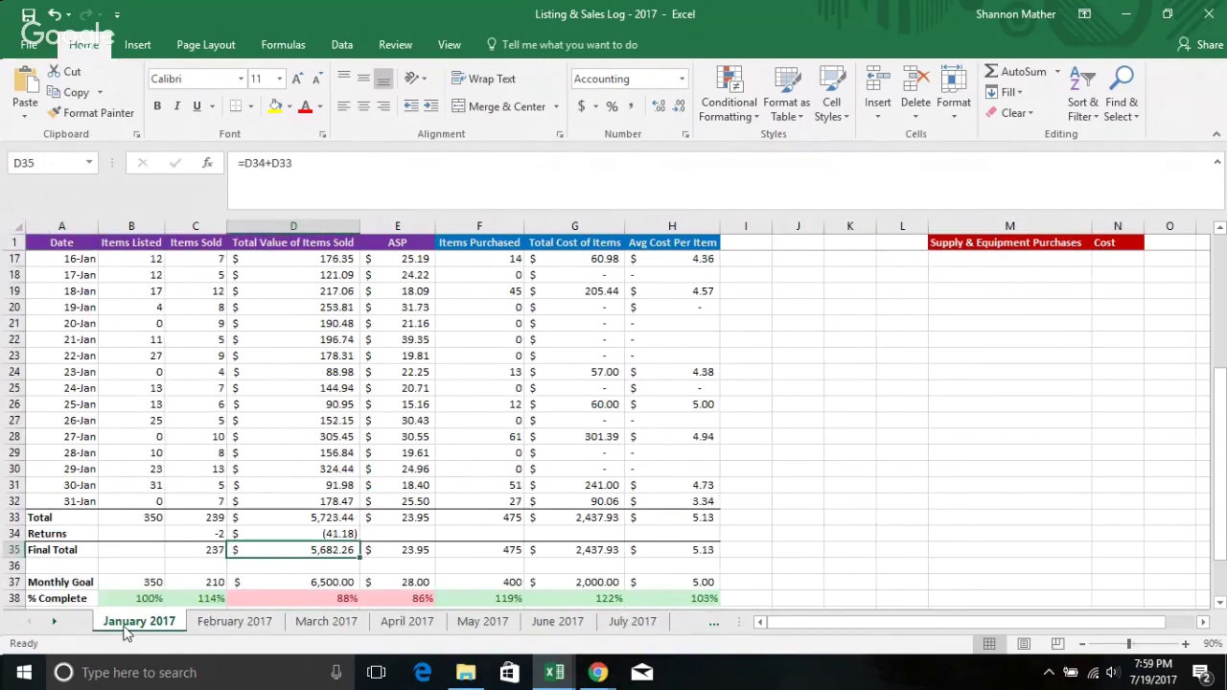
pyautogui.click(226, 625)
pyautogui.click(322, 623)
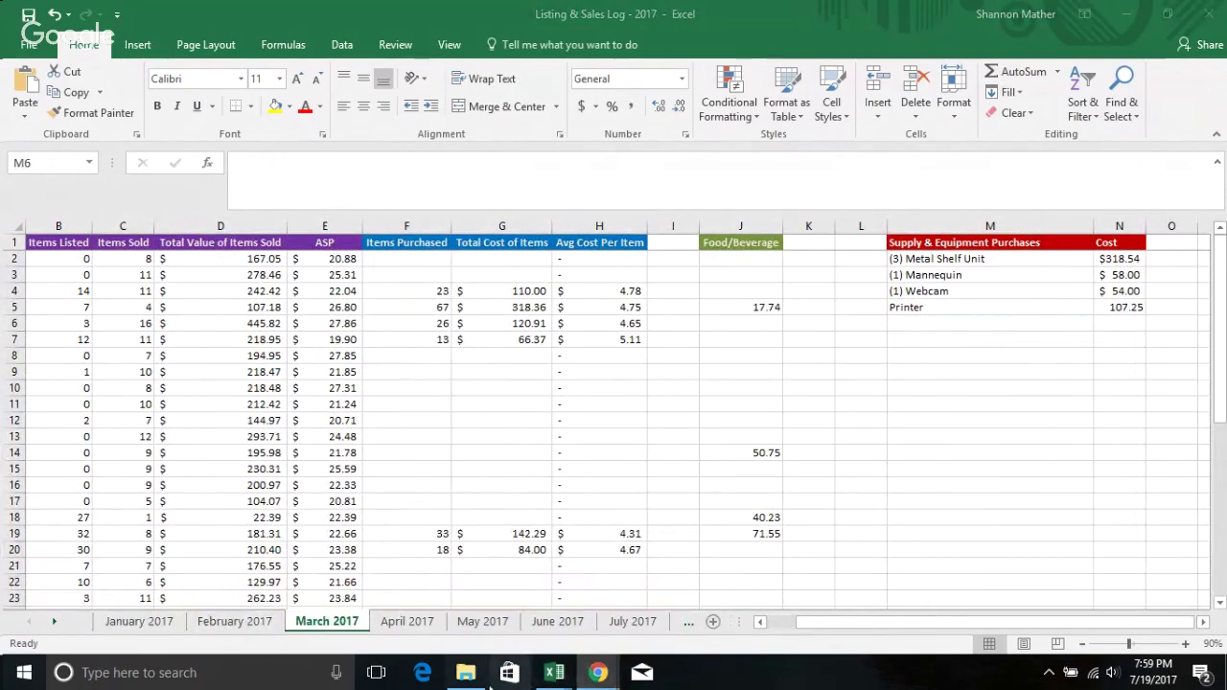
pyautogui.click(482, 623)
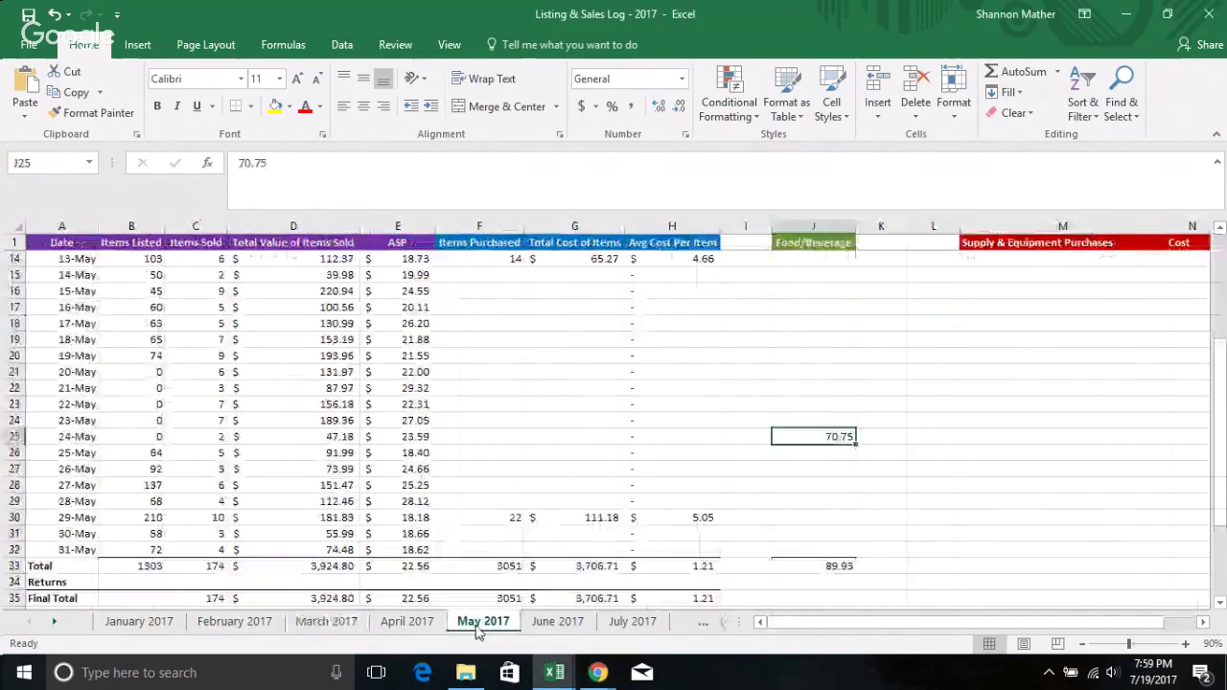
pyautogui.click(558, 623)
pyautogui.click(508, 625)
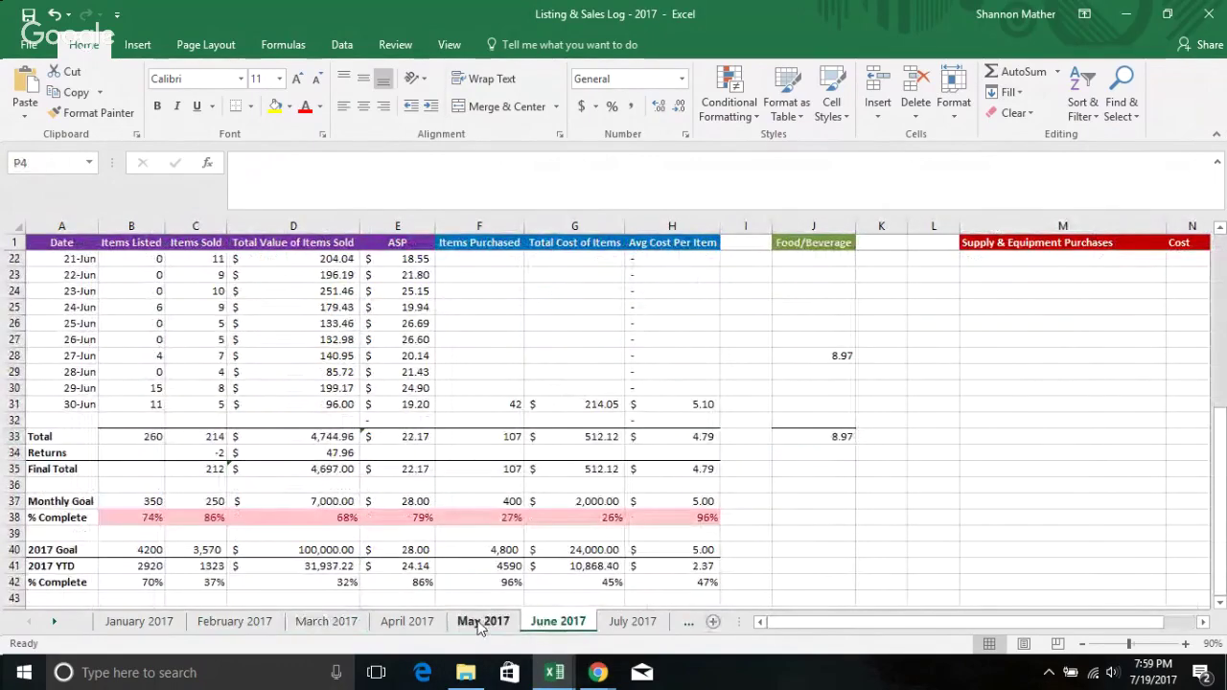
pyautogui.click(561, 623)
pyautogui.click(633, 621)
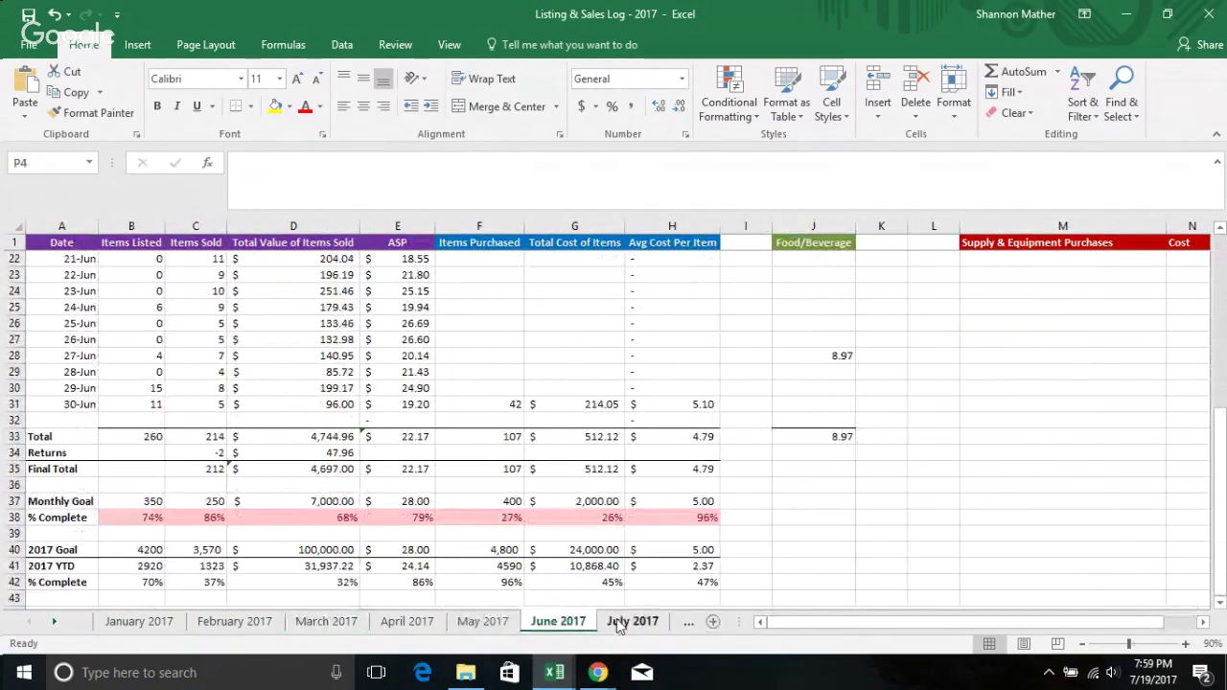
pyautogui.click(557, 625)
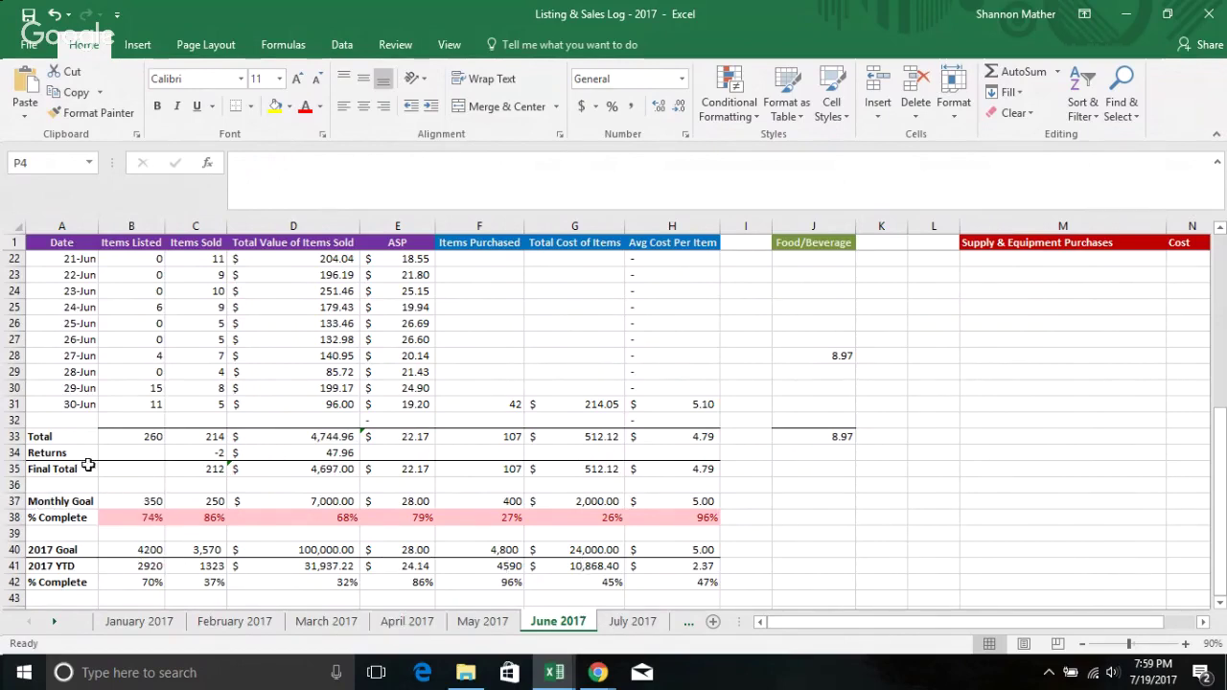
pyautogui.click(628, 621)
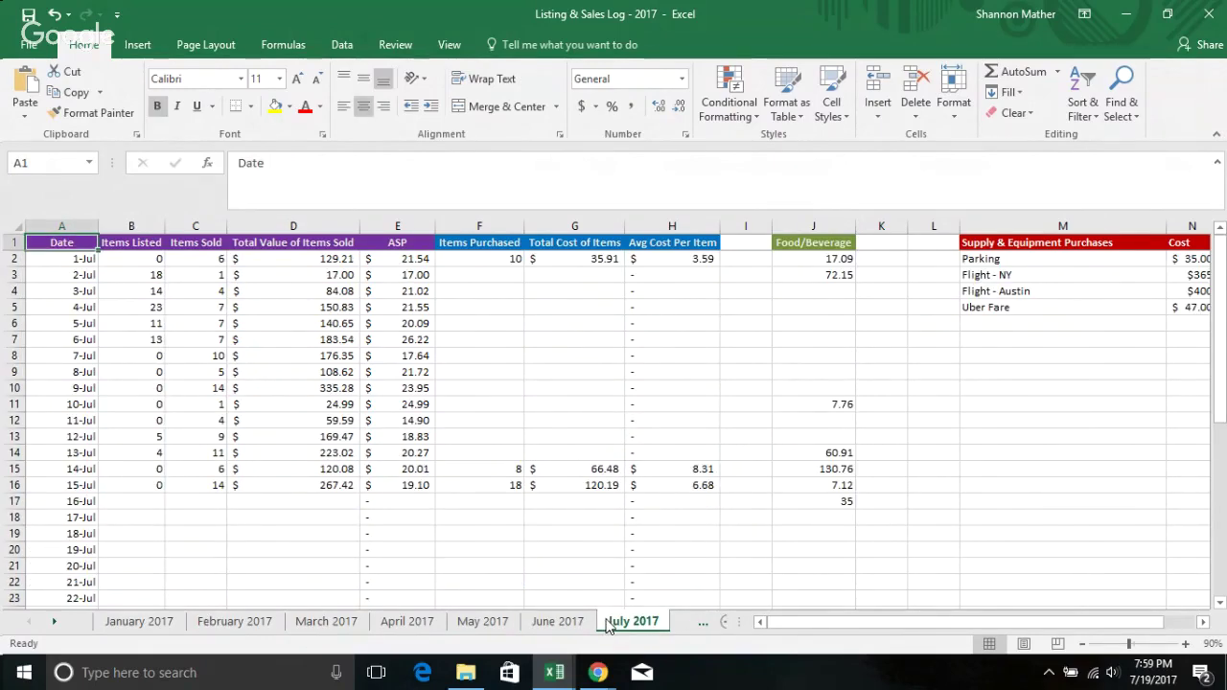
# Review the 1-Jul entries for date, items listed, items sold and total value of items sold
pyautogui.click(71, 261)
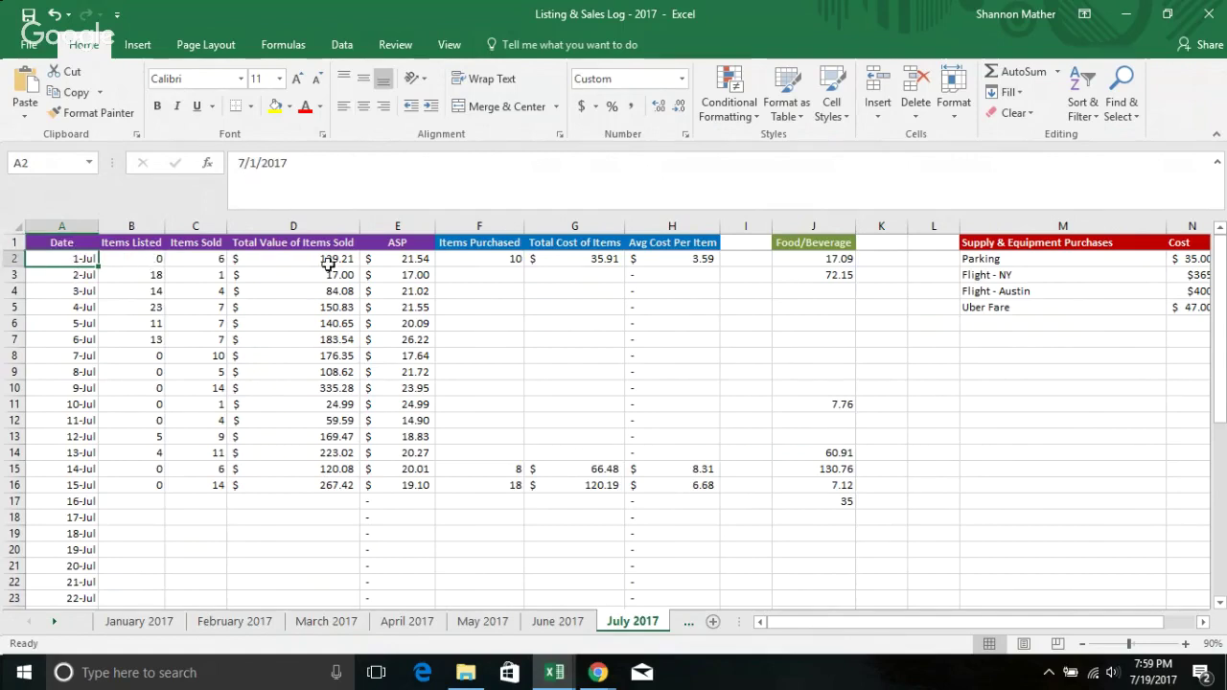
pyautogui.click(148, 257)
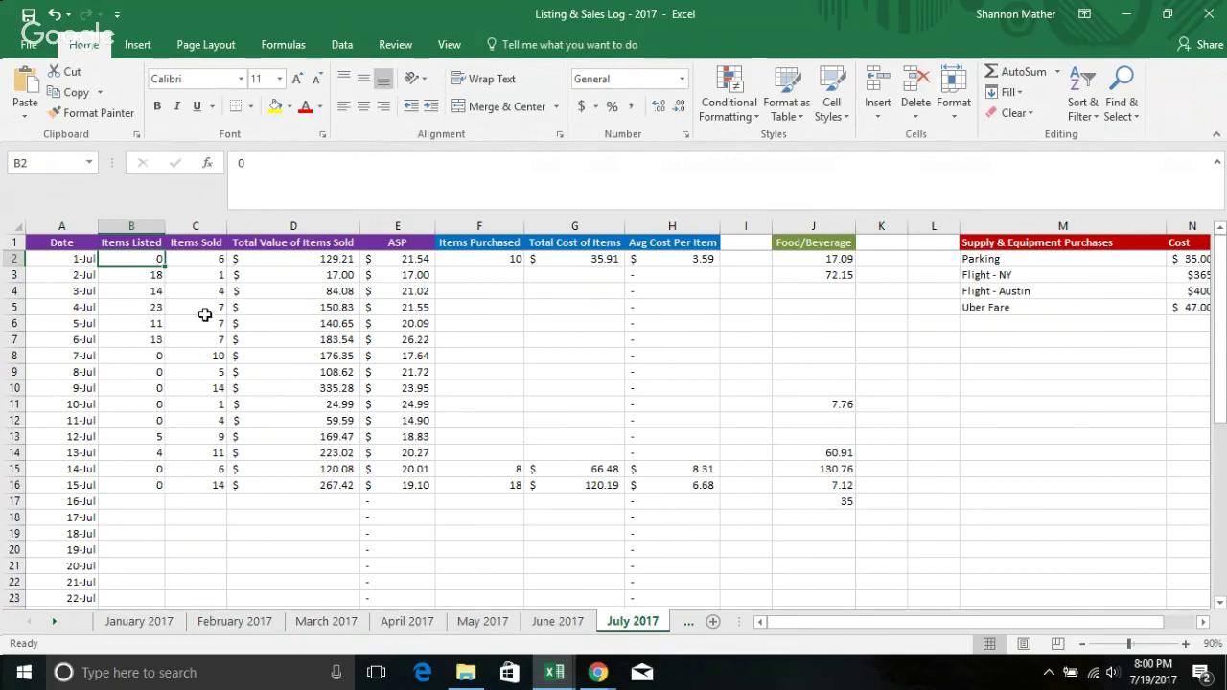
pyautogui.click(197, 260)
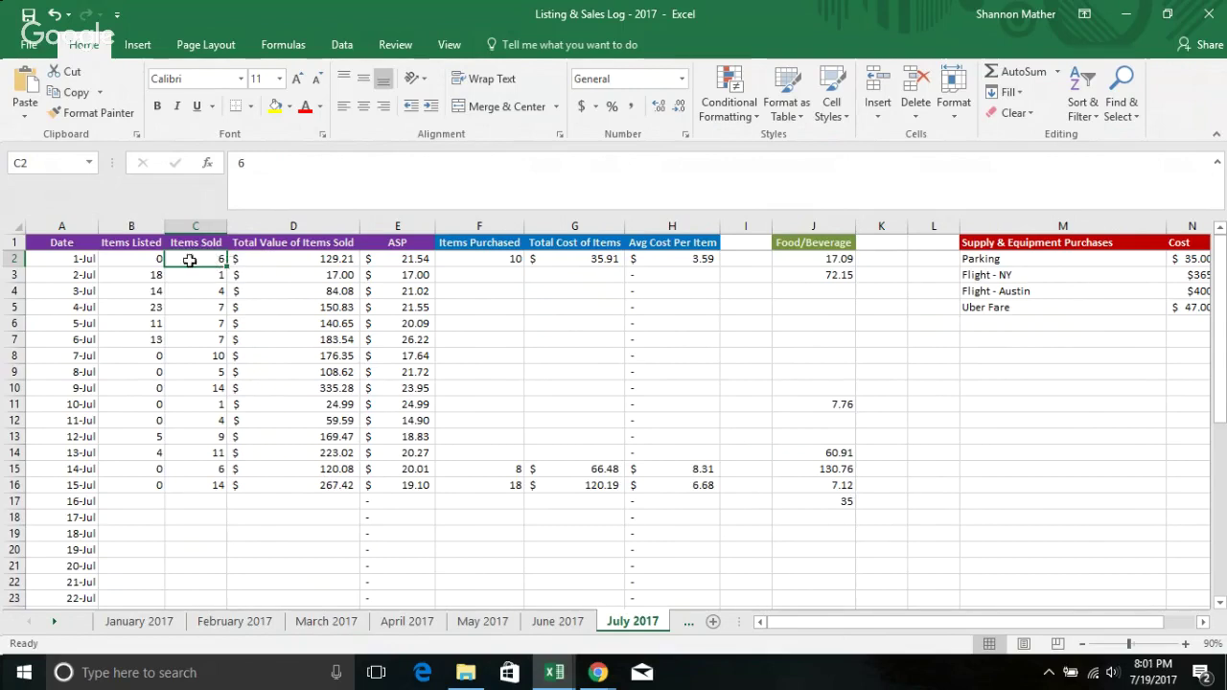
pyautogui.click(299, 261)
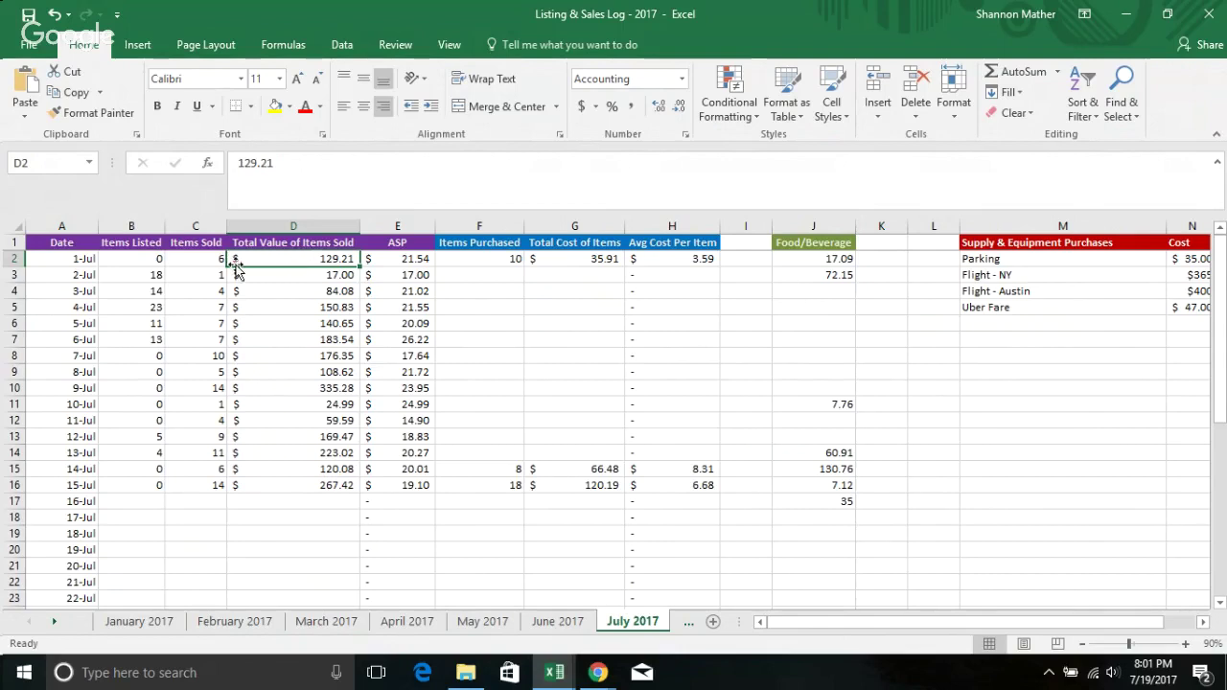
# Examine how the 1-Jul ASP formula uses the items sold and the total value of items sold
pyautogui.click(202, 259)
pyautogui.click(285, 260)
pyautogui.click(401, 264)
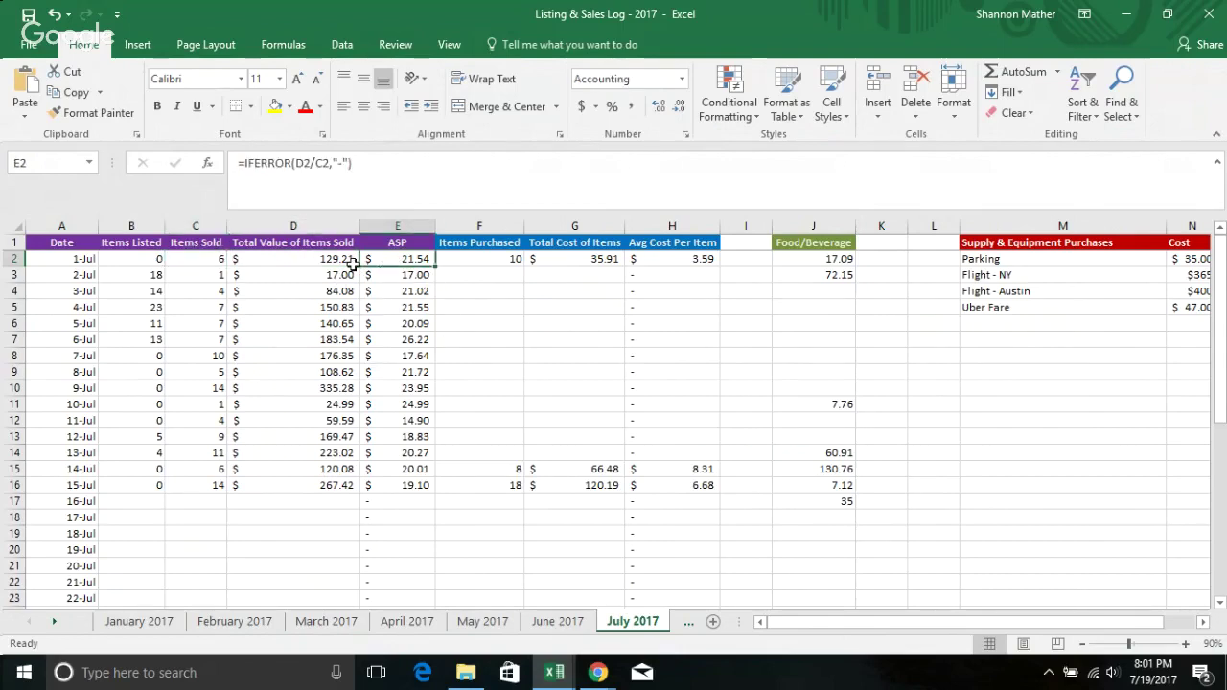
pyautogui.click(303, 259)
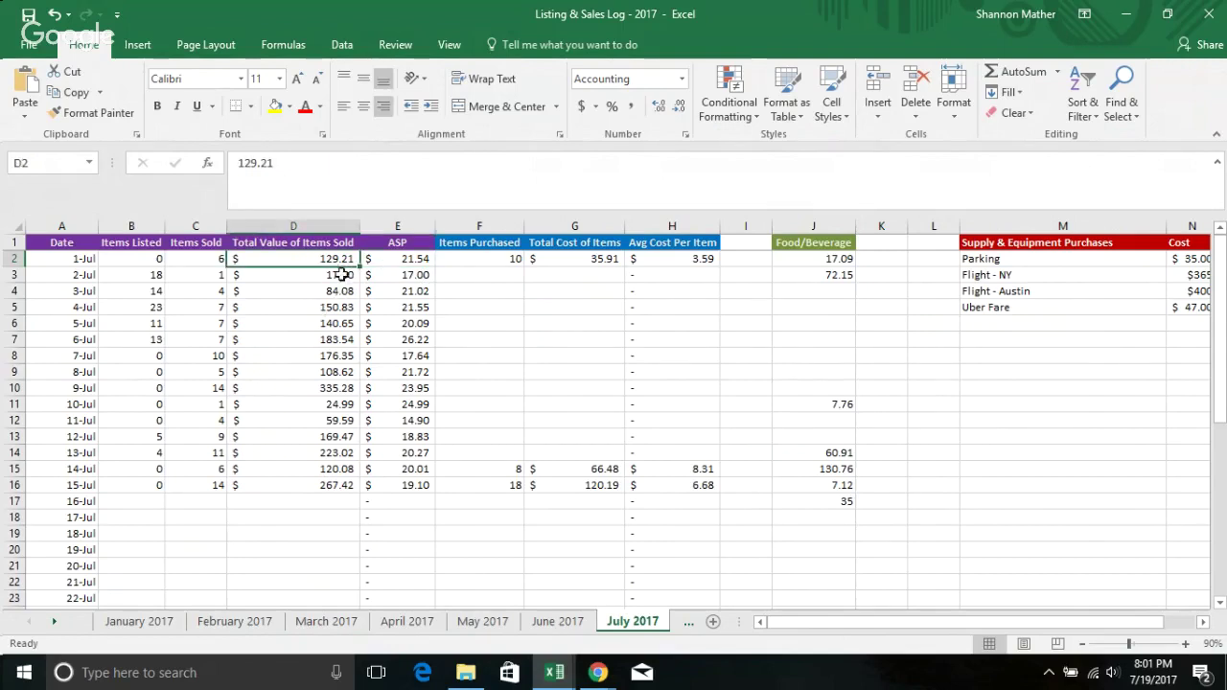
pyautogui.click(210, 260)
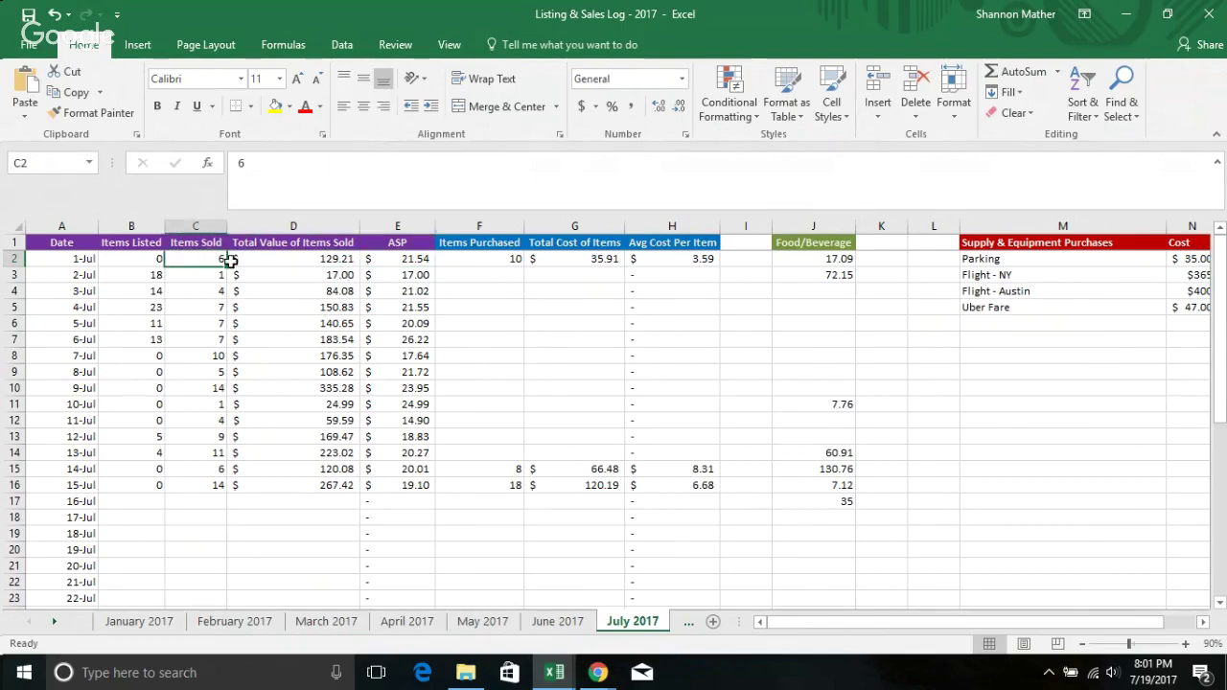
pyautogui.click(406, 262)
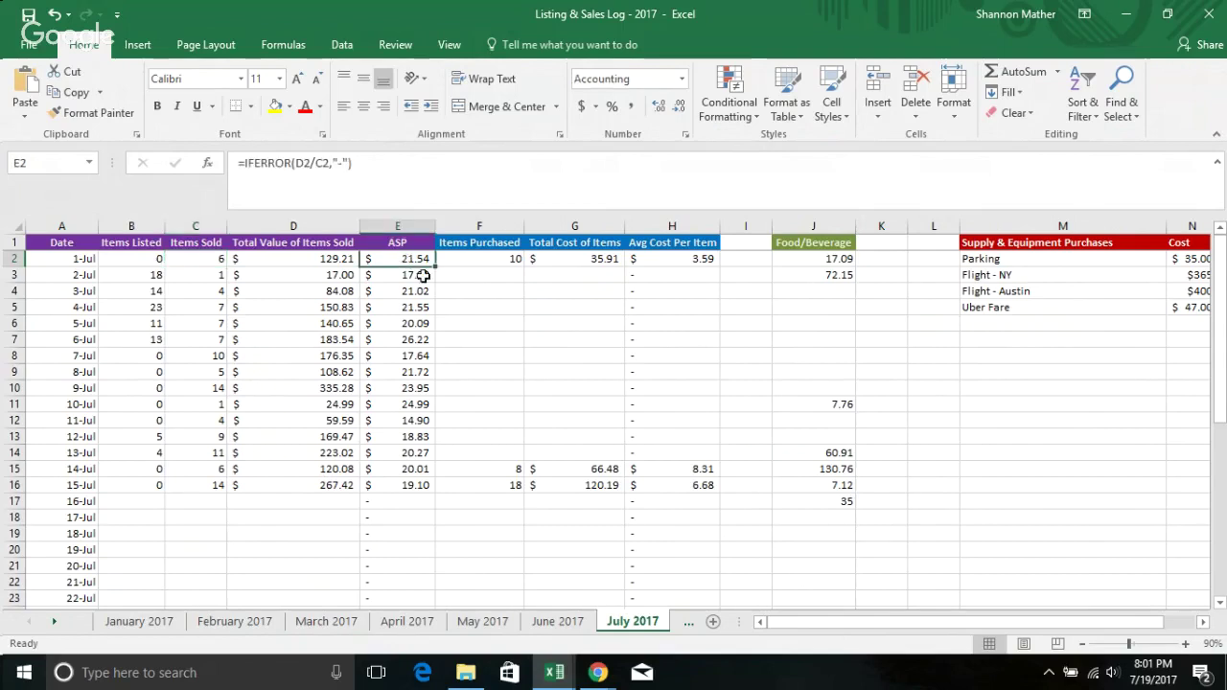
pyautogui.click(386, 243)
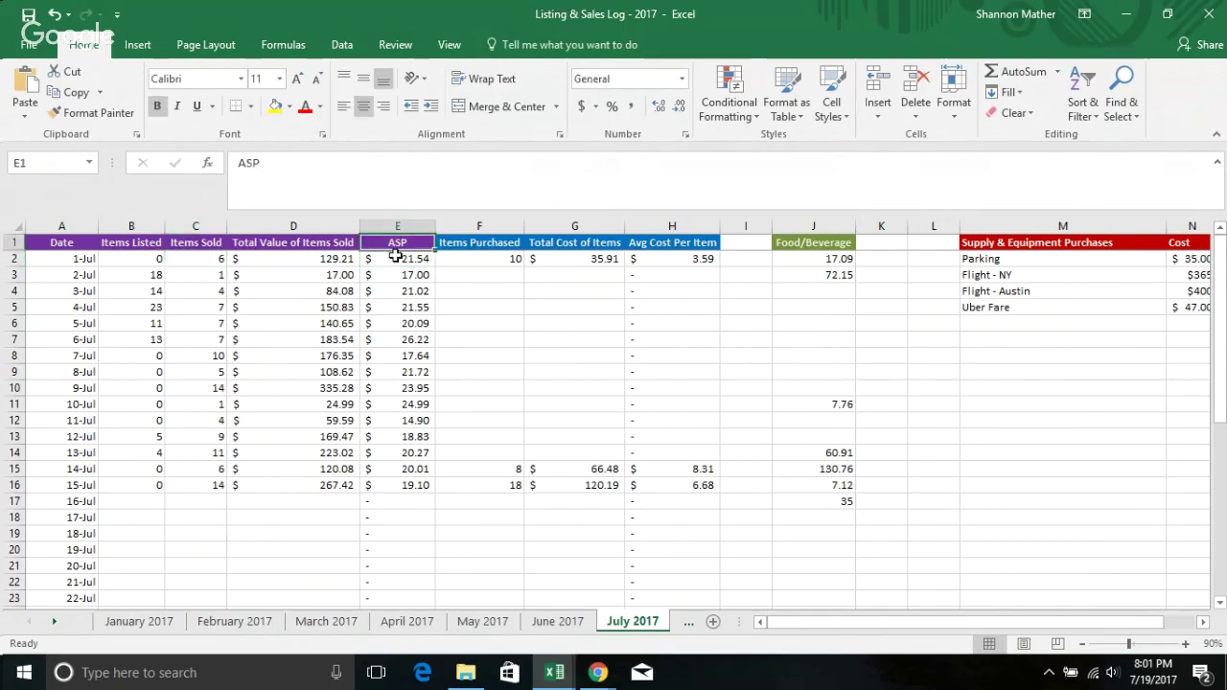
pyautogui.click(396, 259)
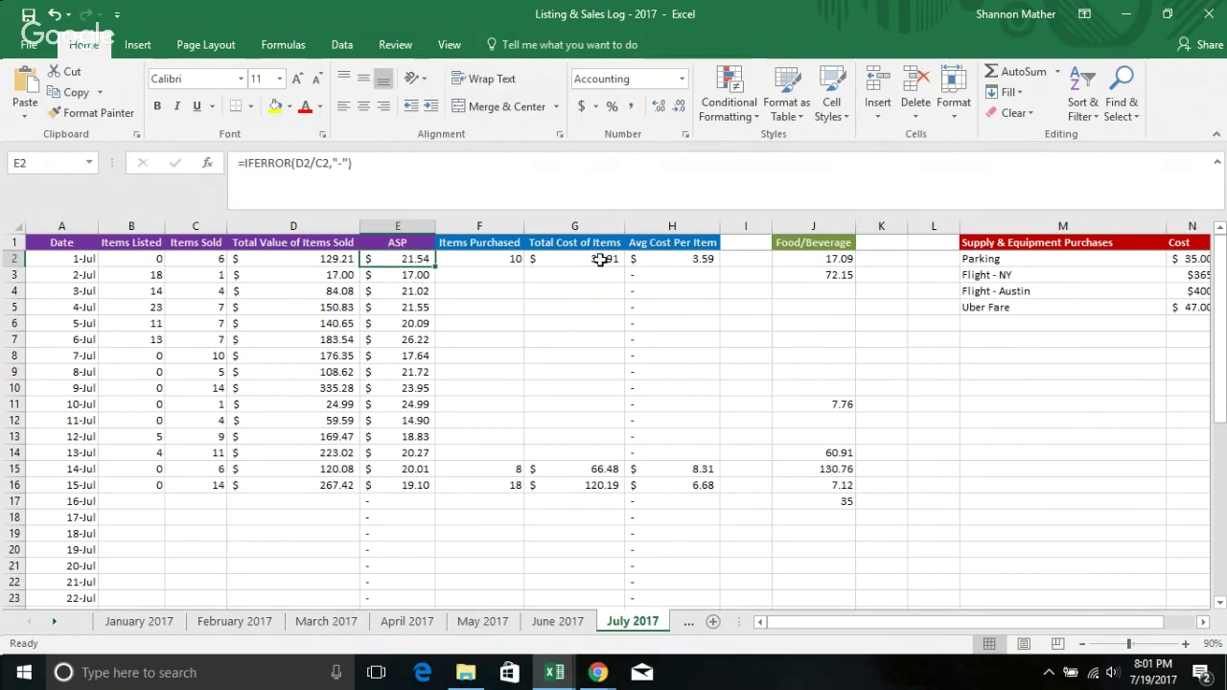
# Compare the 1-Jul average cost per item with the ASP, and inspect the total cost and average cost formulas
pyautogui.click(676, 259)
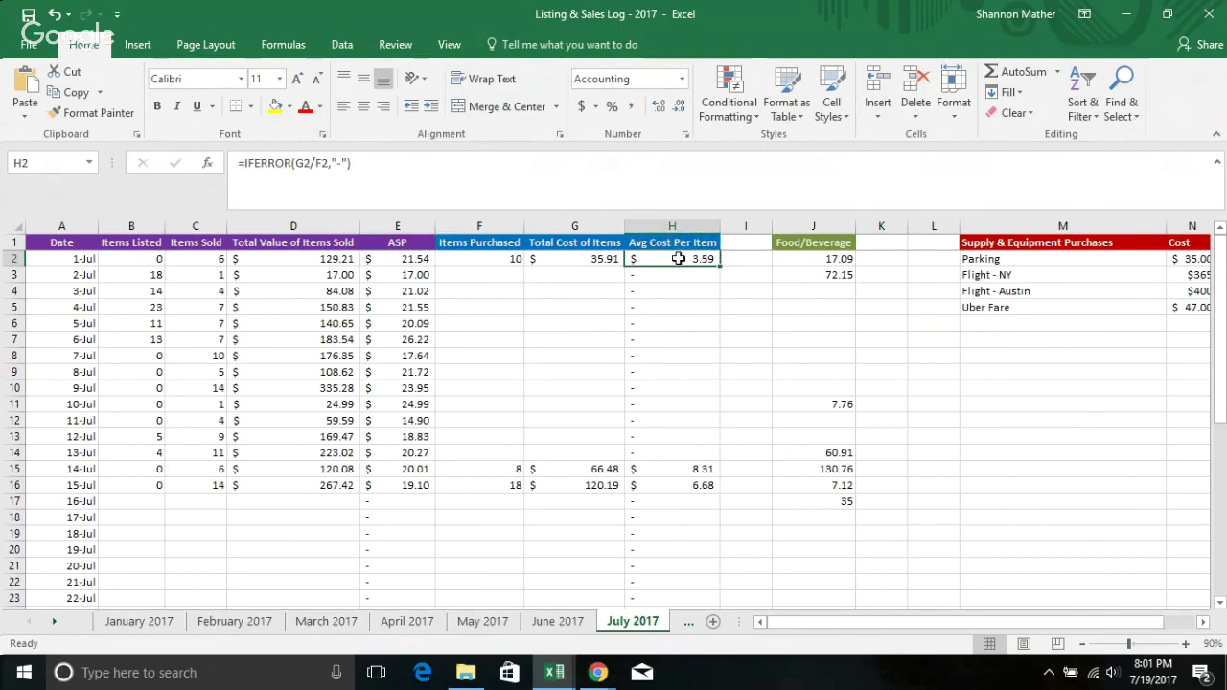
pyautogui.click(392, 259)
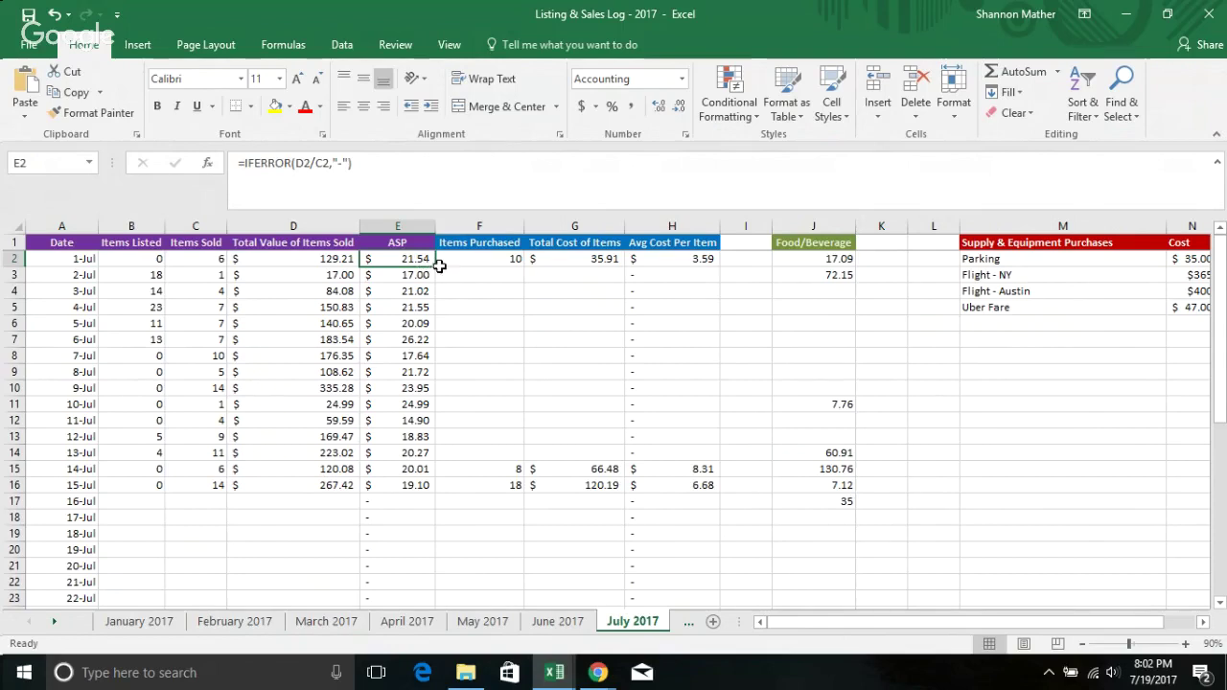
pyautogui.click(516, 261)
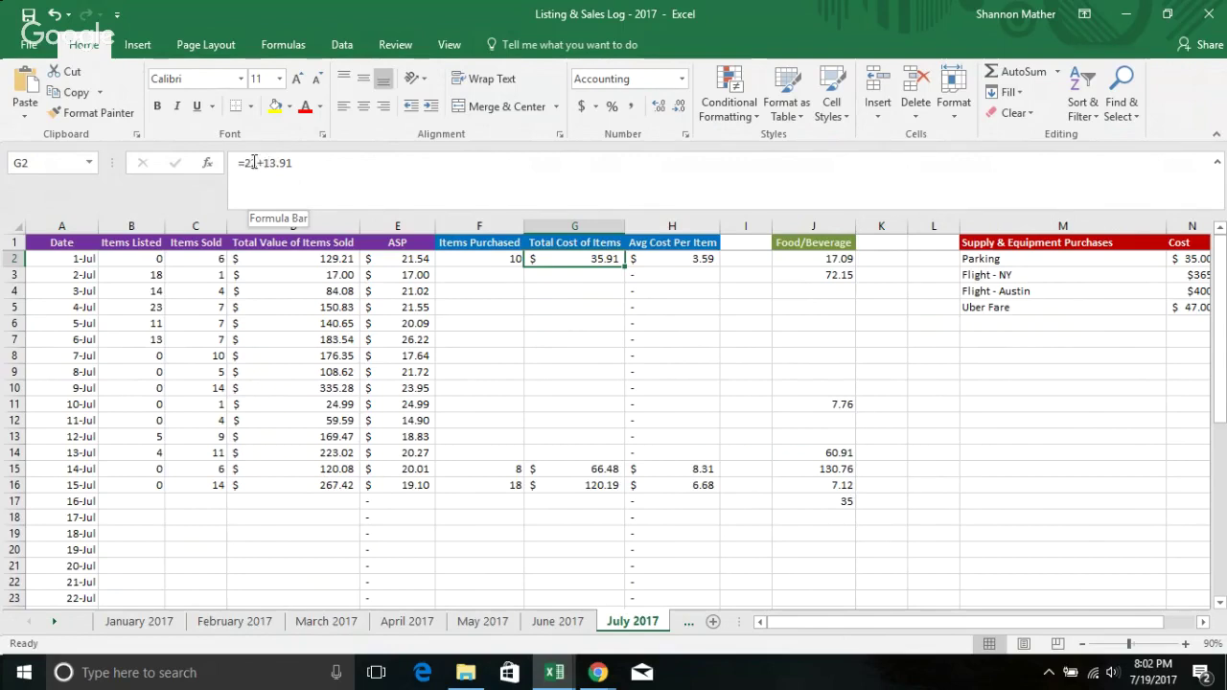
pyautogui.click(652, 266)
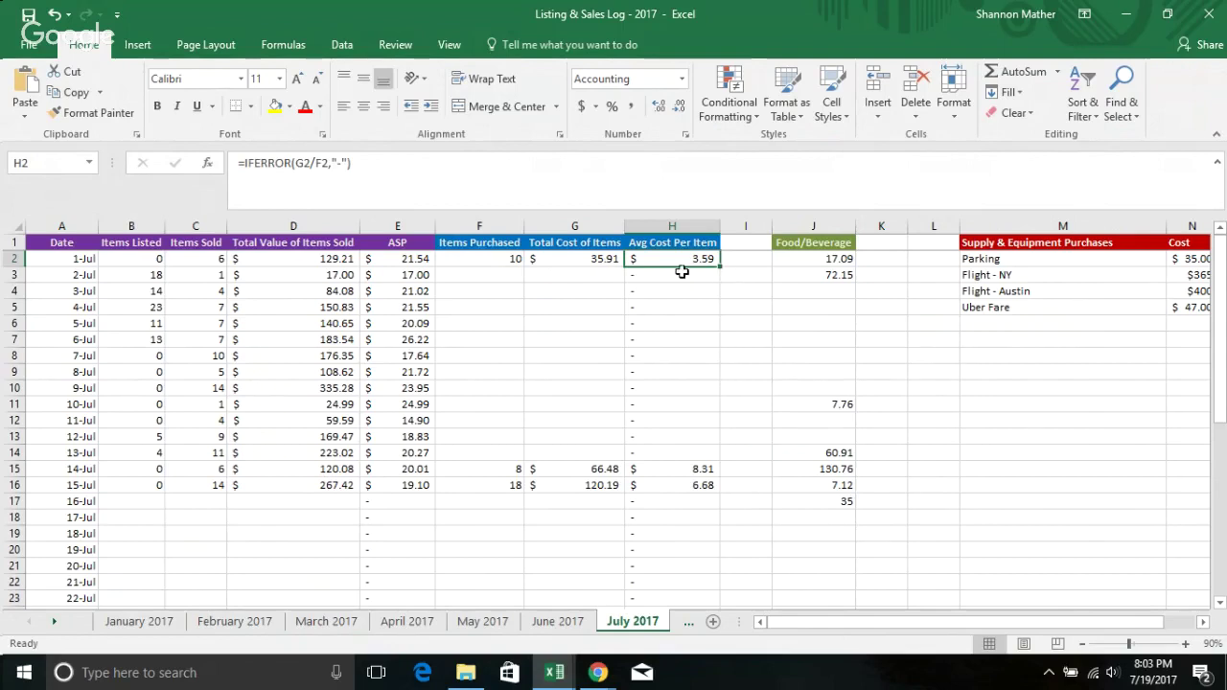
# Inspect the first two July entries in the Food/Beverage column and its heading
pyautogui.click(830, 275)
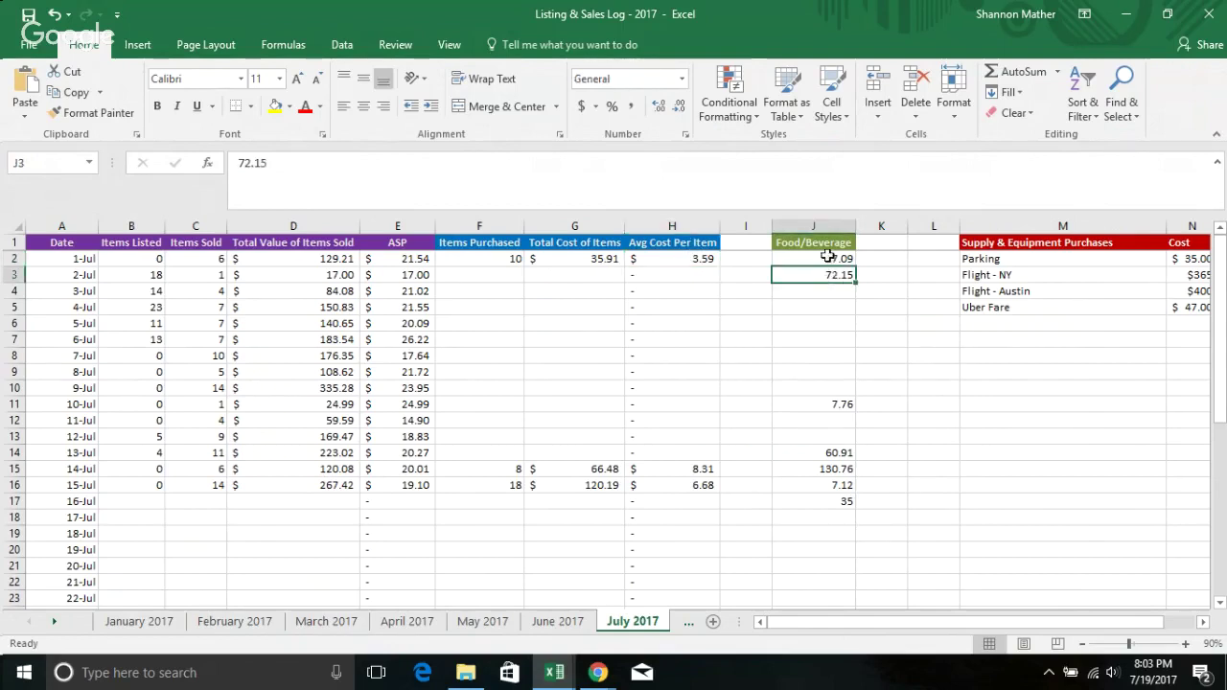
pyautogui.click(828, 246)
pyautogui.press('Down')
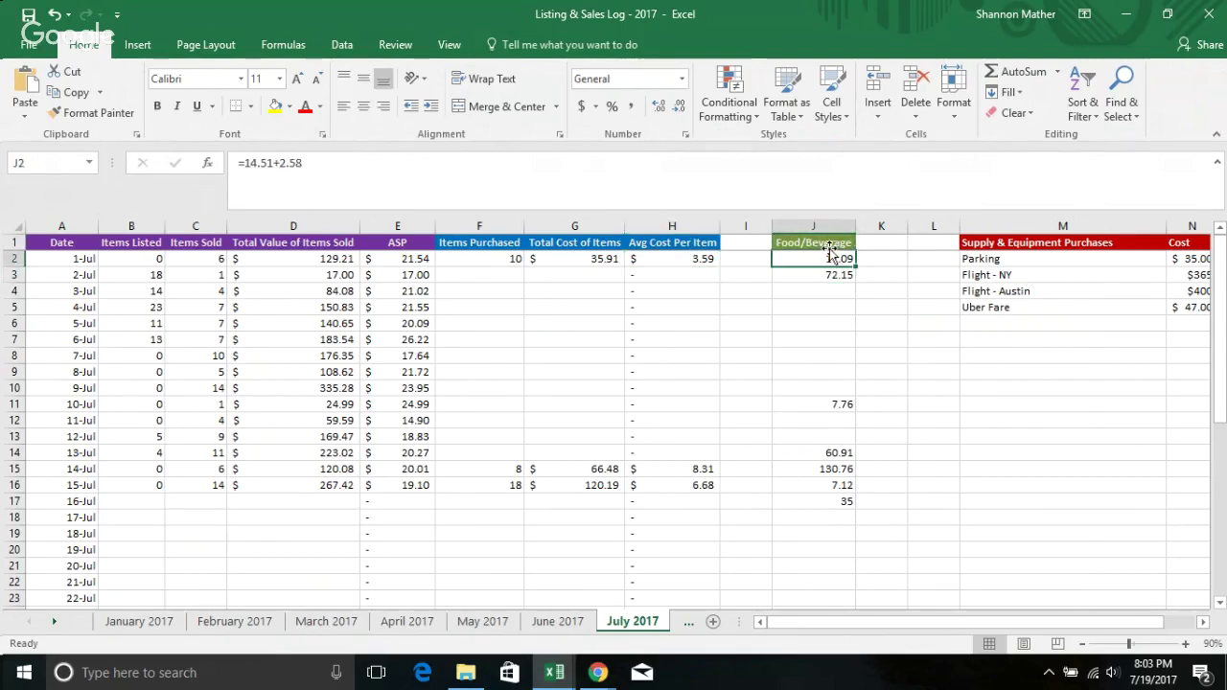
pyautogui.click(829, 243)
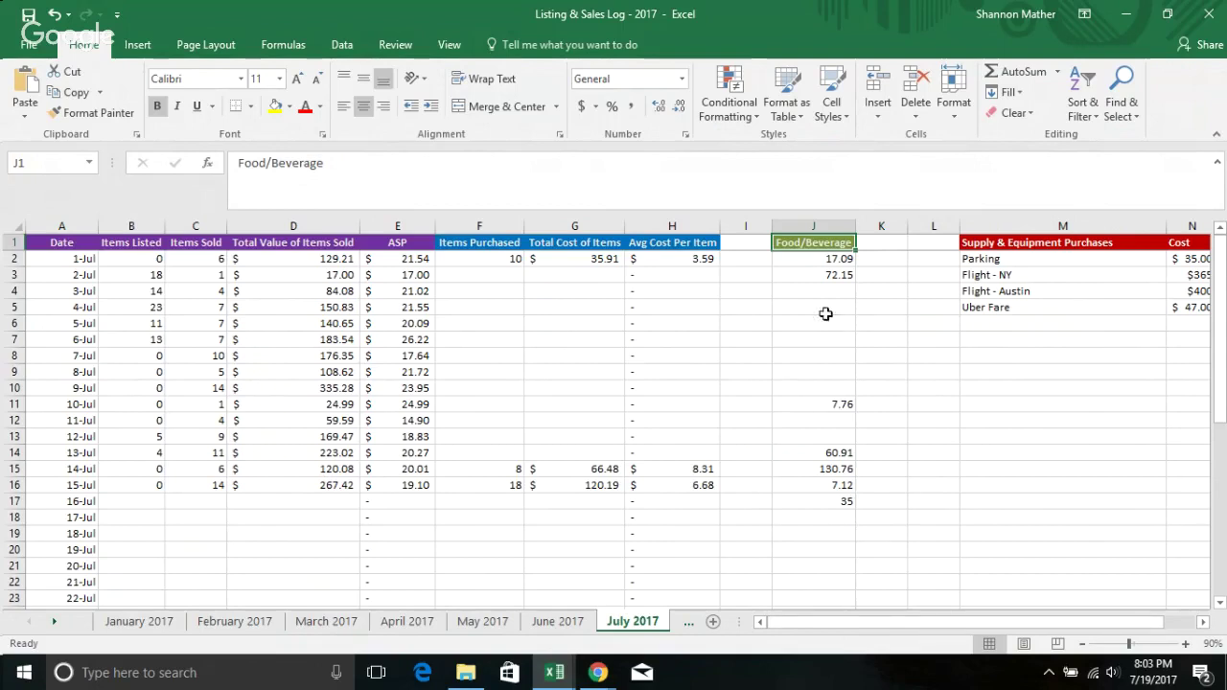
# Review the Supply & Equipment Purchases list and its costs, covering Parking, Flight - NY, Flight - Austin and Uber Fare
pyautogui.click(1018, 258)
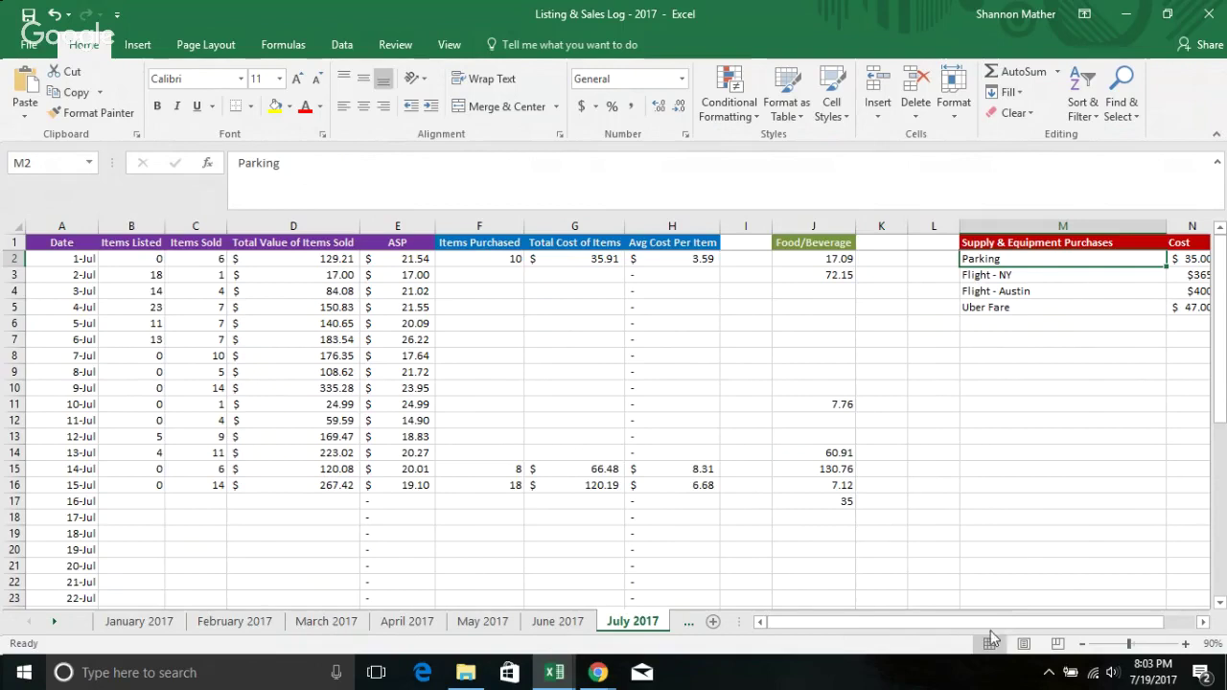
pyautogui.moveTo(985, 624); pyautogui.dragTo(1006, 621)
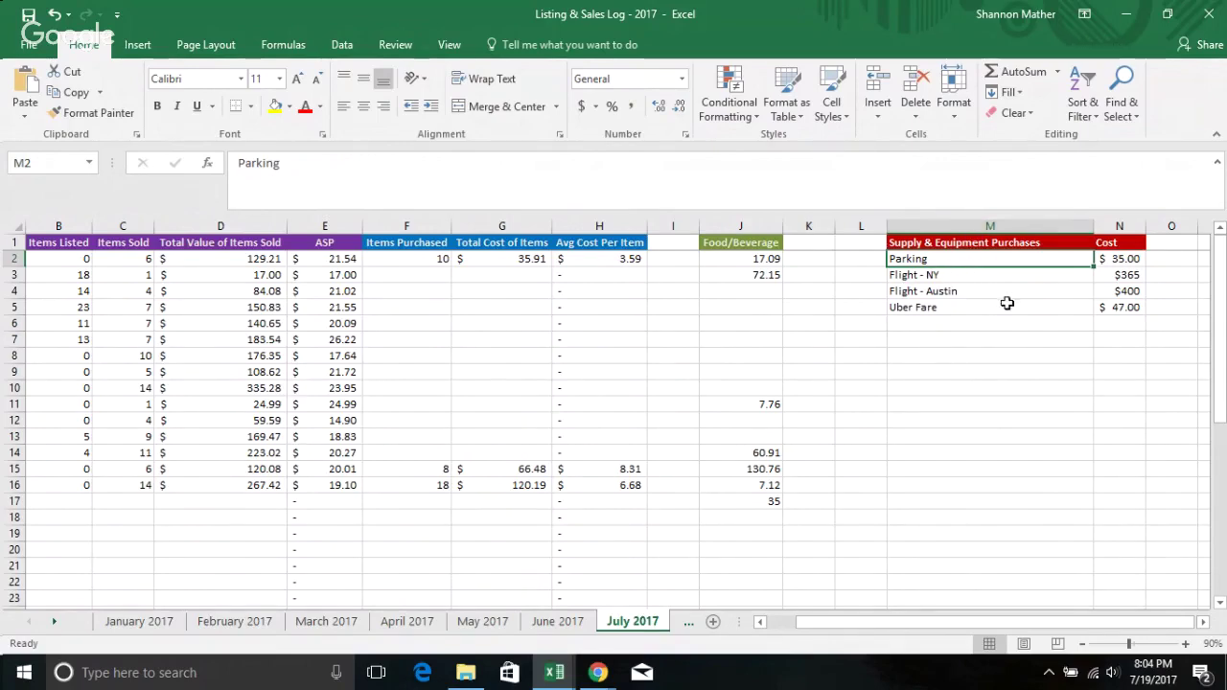
pyautogui.click(963, 275)
pyautogui.click(964, 292)
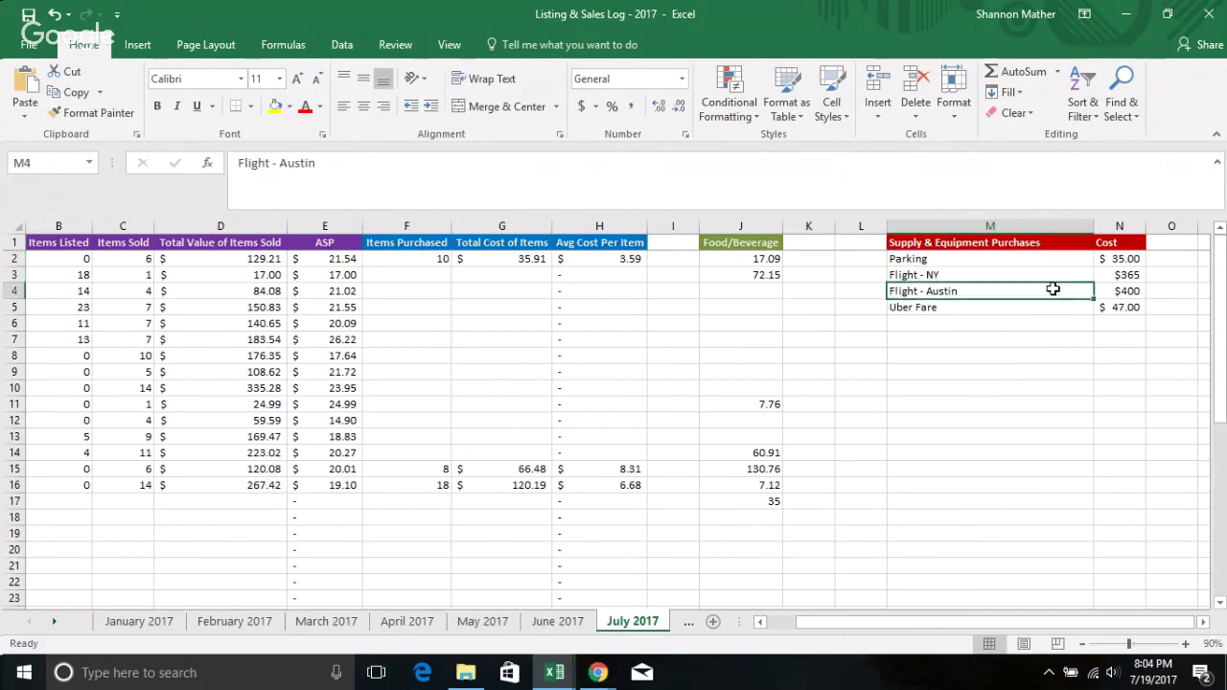
pyautogui.click(1103, 277)
pyautogui.click(958, 307)
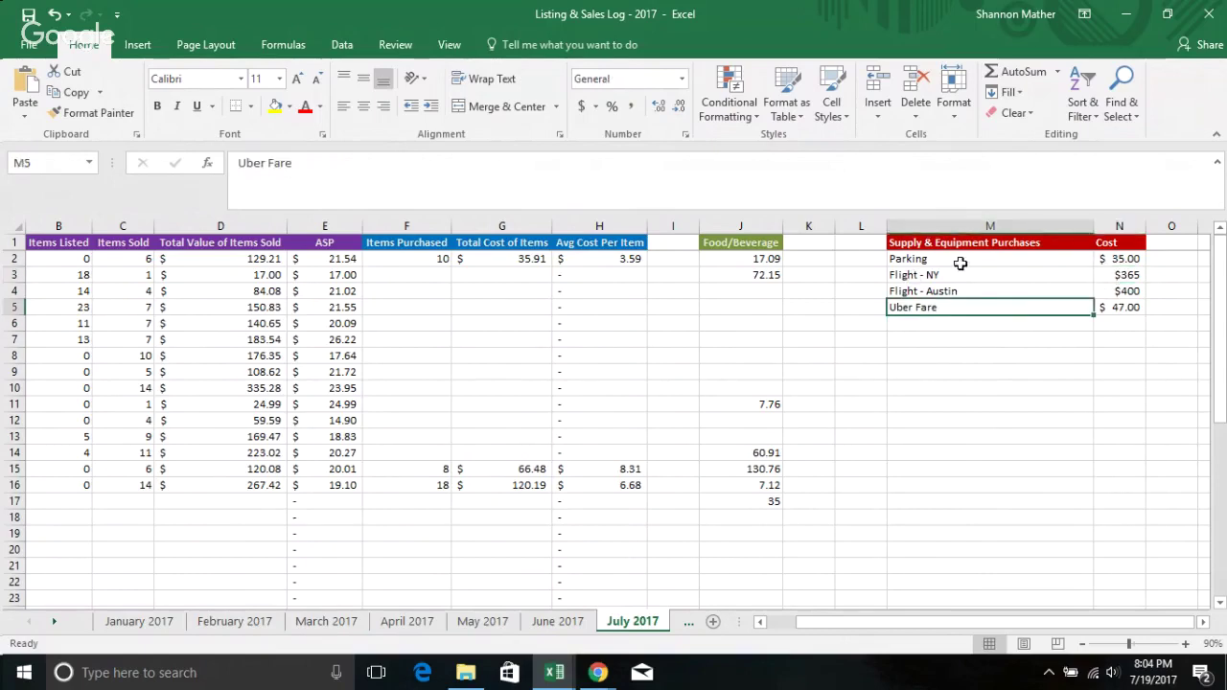
pyautogui.click(956, 274)
pyautogui.moveTo(949, 259); pyautogui.dragTo(935, 308)
pyautogui.click(945, 324)
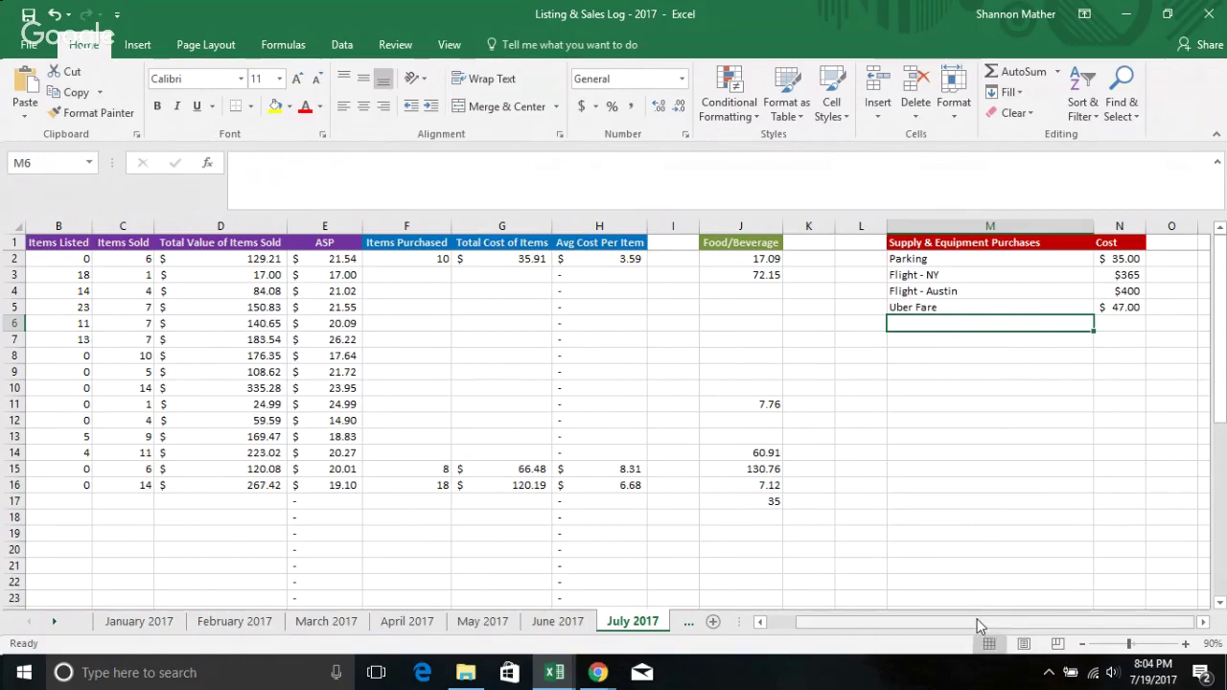
pyautogui.moveTo(977, 618); pyautogui.dragTo(956, 622)
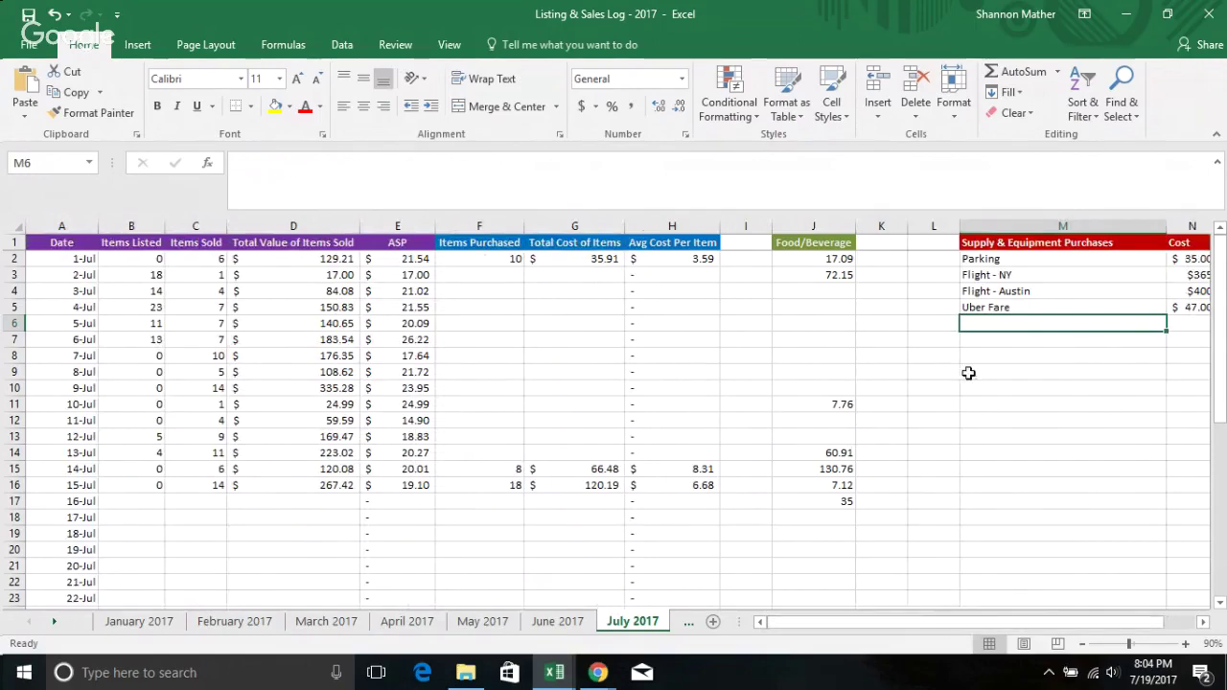
pyautogui.moveTo(994, 262); pyautogui.dragTo(1055, 308)
pyautogui.click(1042, 407)
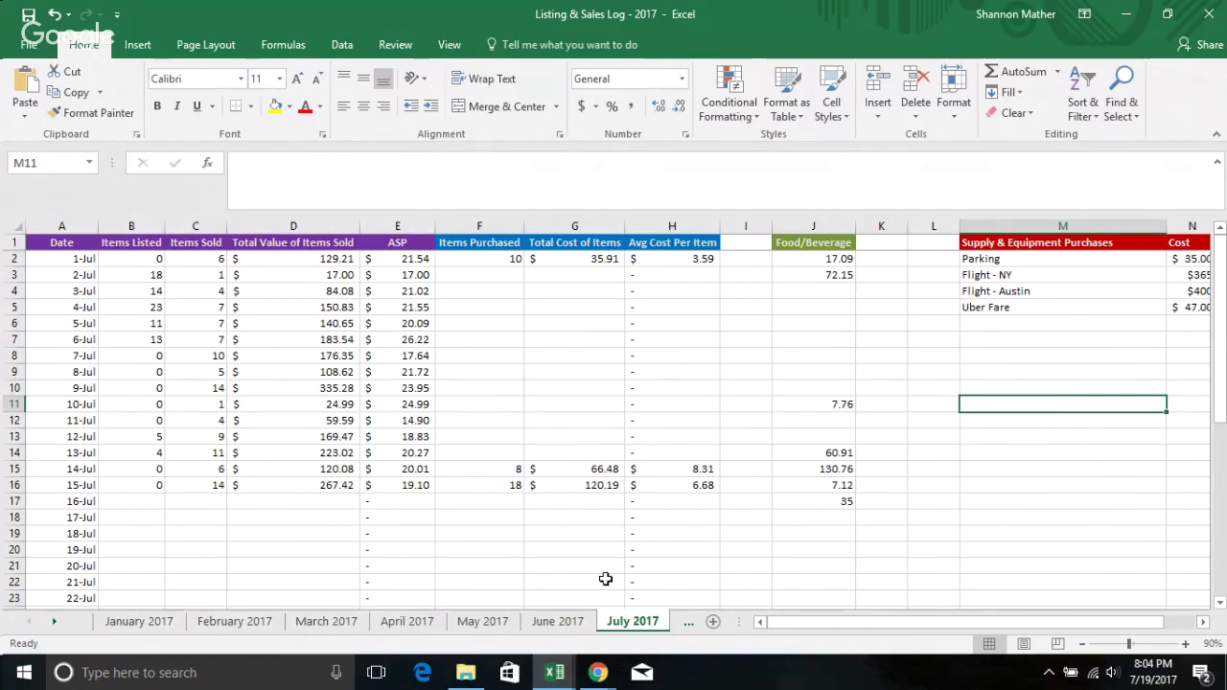
# Select the empty Items Listed cell for 16-Jul in the July 2017 log
pyautogui.moveTo(840, 626); pyautogui.dragTo(819, 626)
pyautogui.scroll(-1, 165, 347)
pyautogui.scroll(-2, 166, 347)
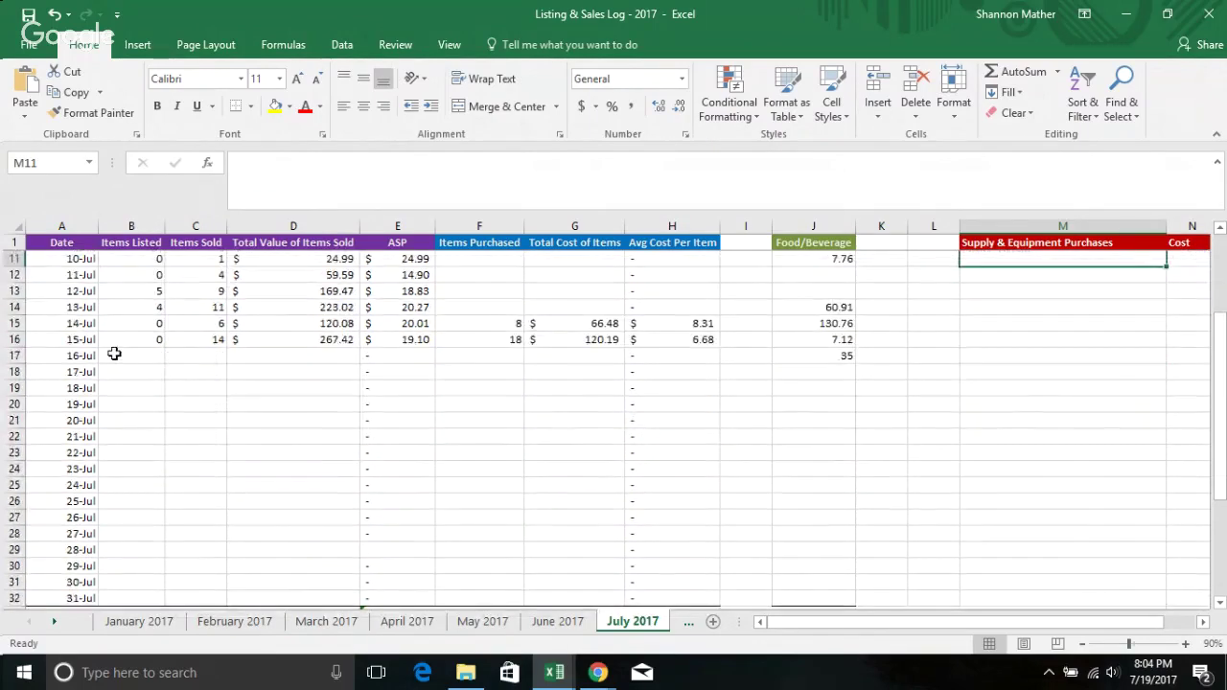
pyautogui.click(161, 355)
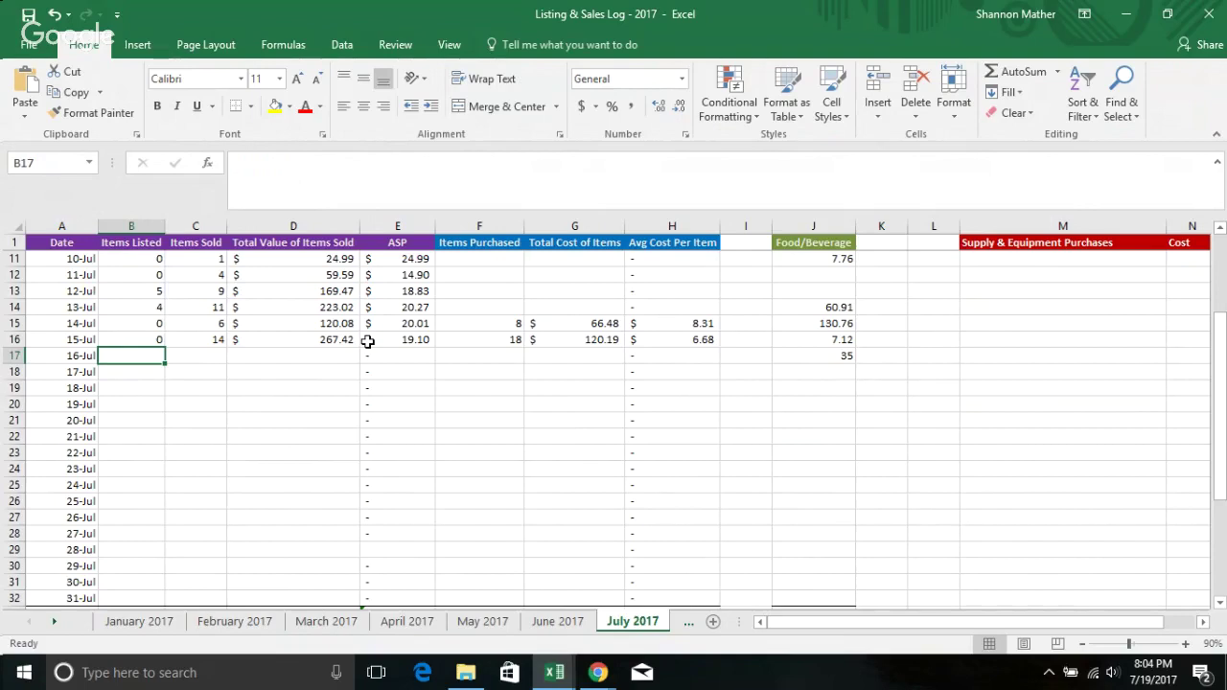
# Enter the Items Listed counts for 16-Jul through 19-Jul as 0, 0, 5 and 12
pyautogui.write('0')
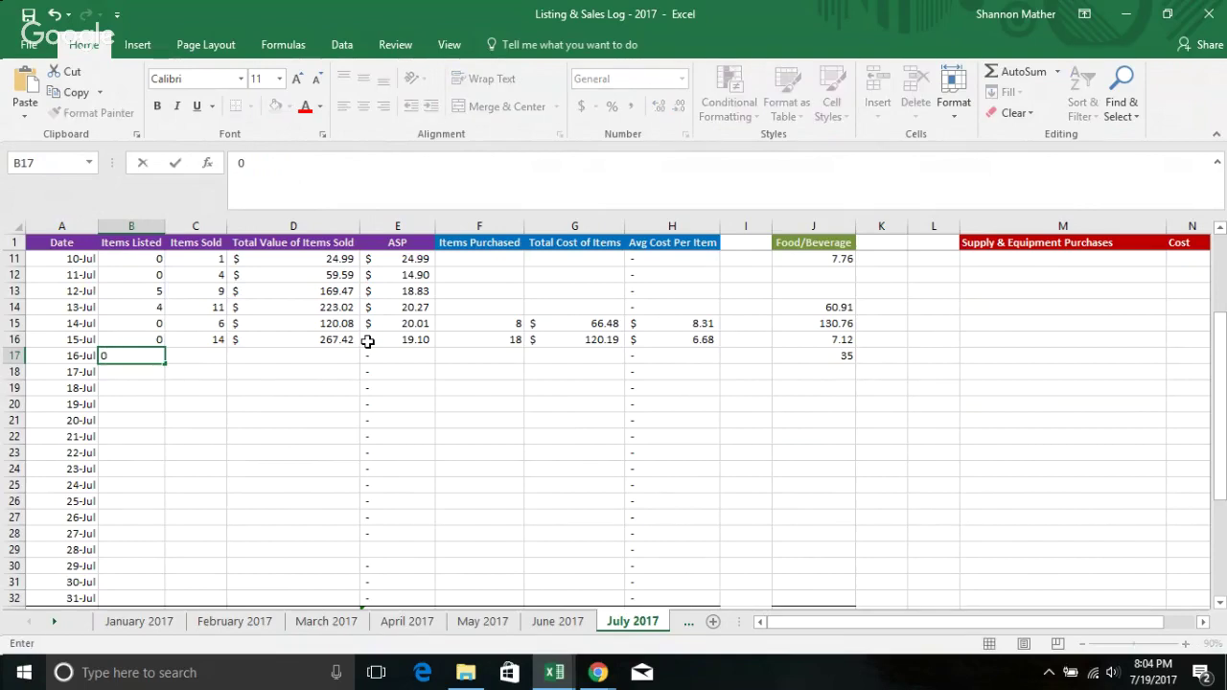
pyautogui.press('Return')
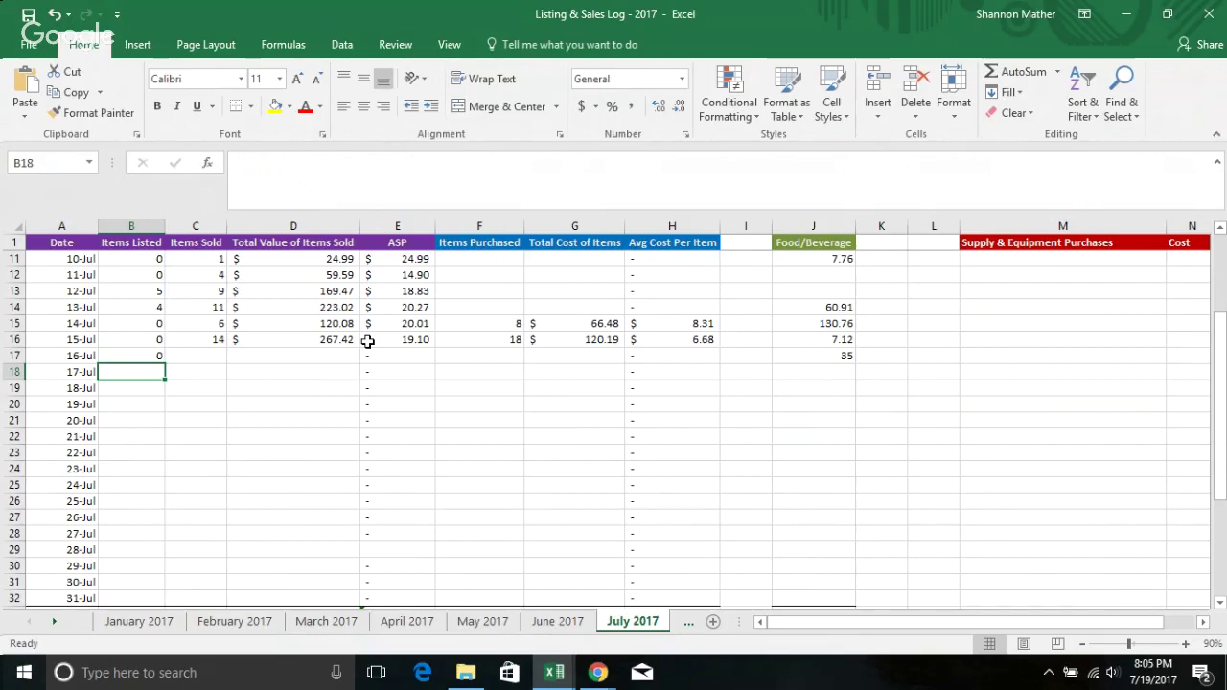
pyautogui.write('0')
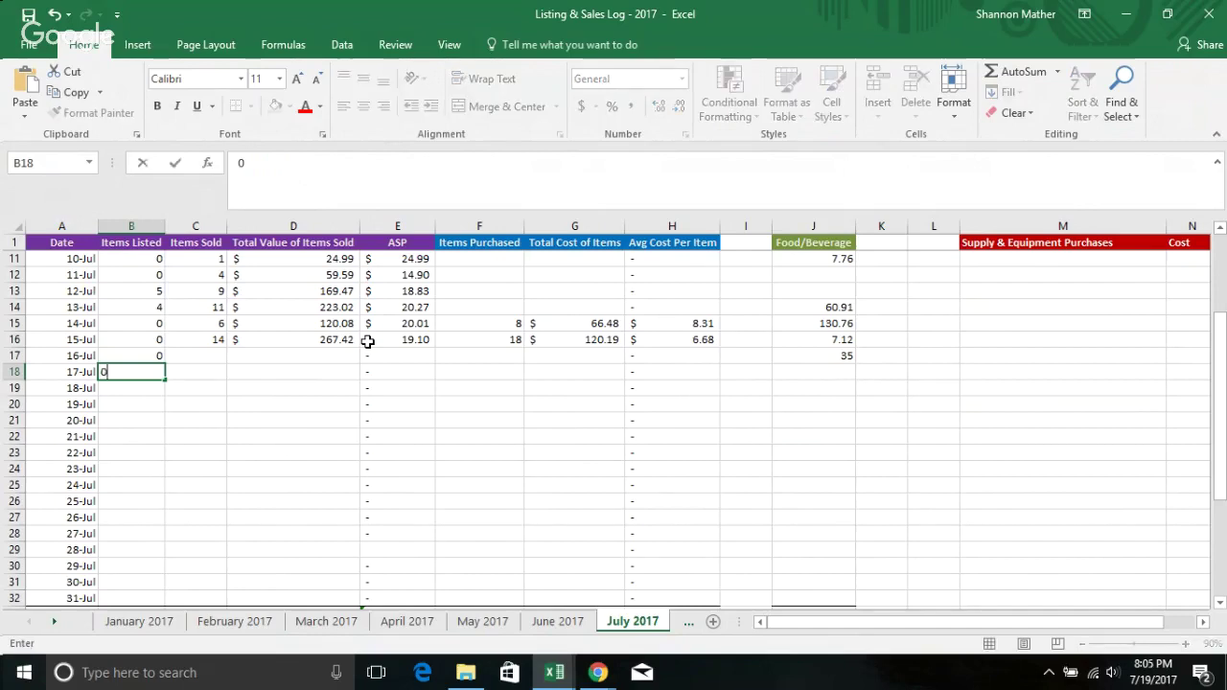
pyautogui.press('Return')
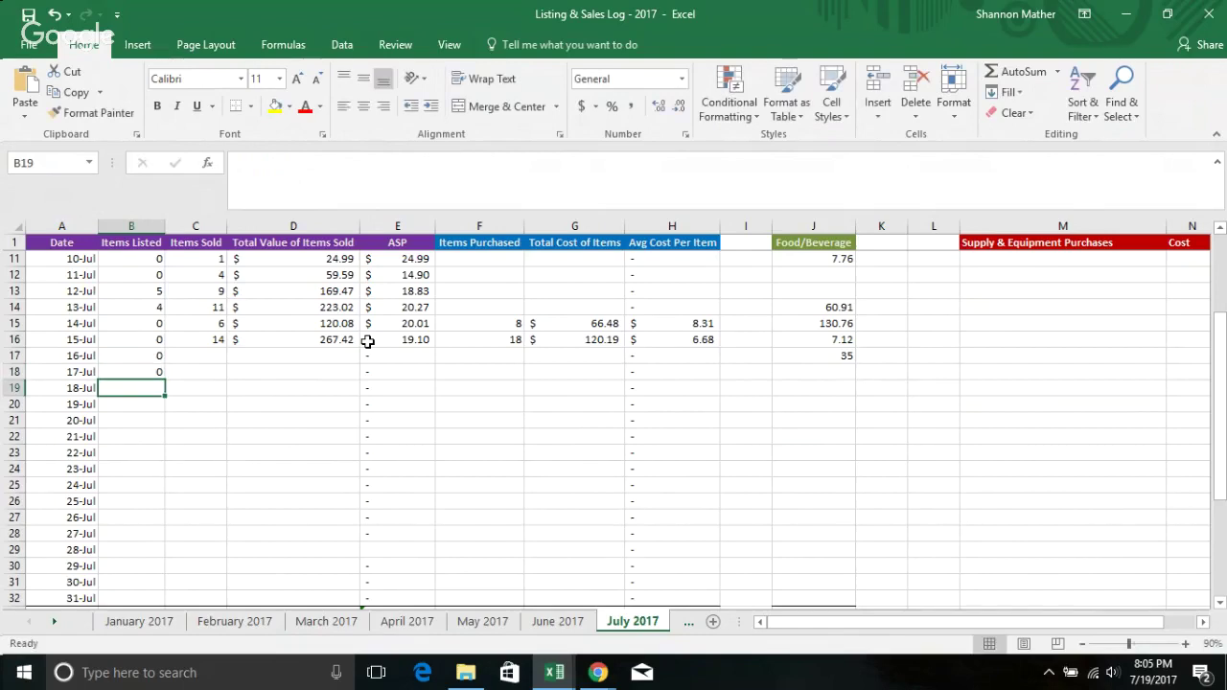
pyautogui.write('5')
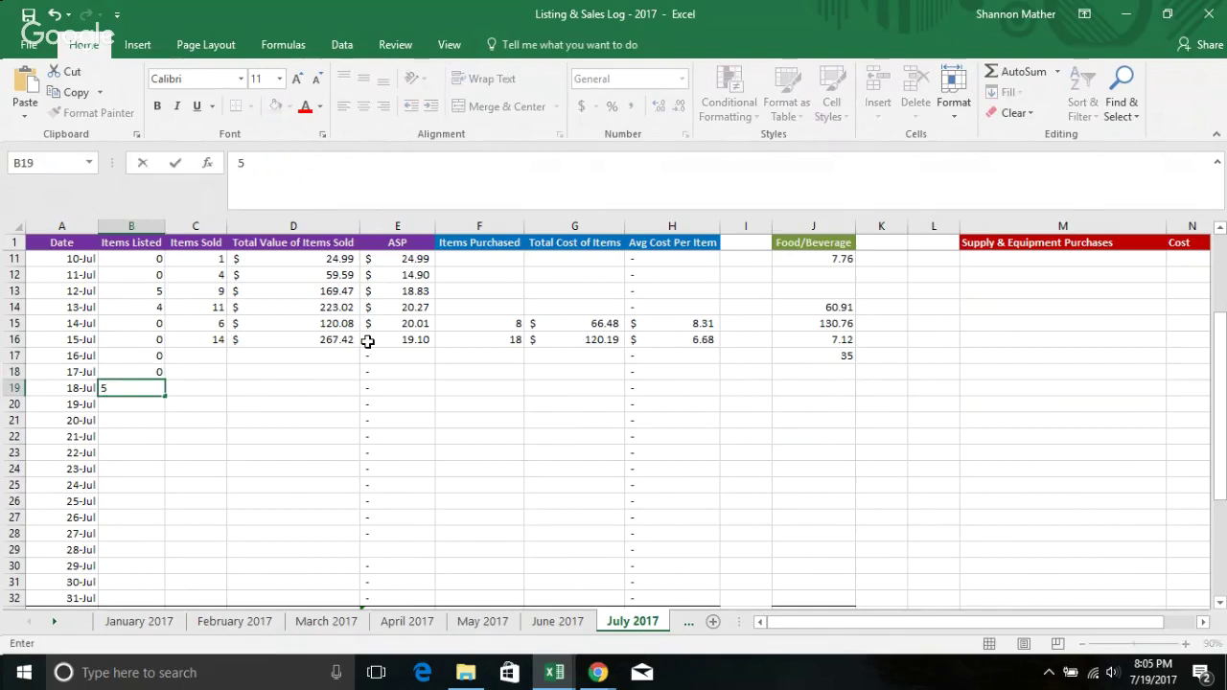
pyautogui.press('Return')
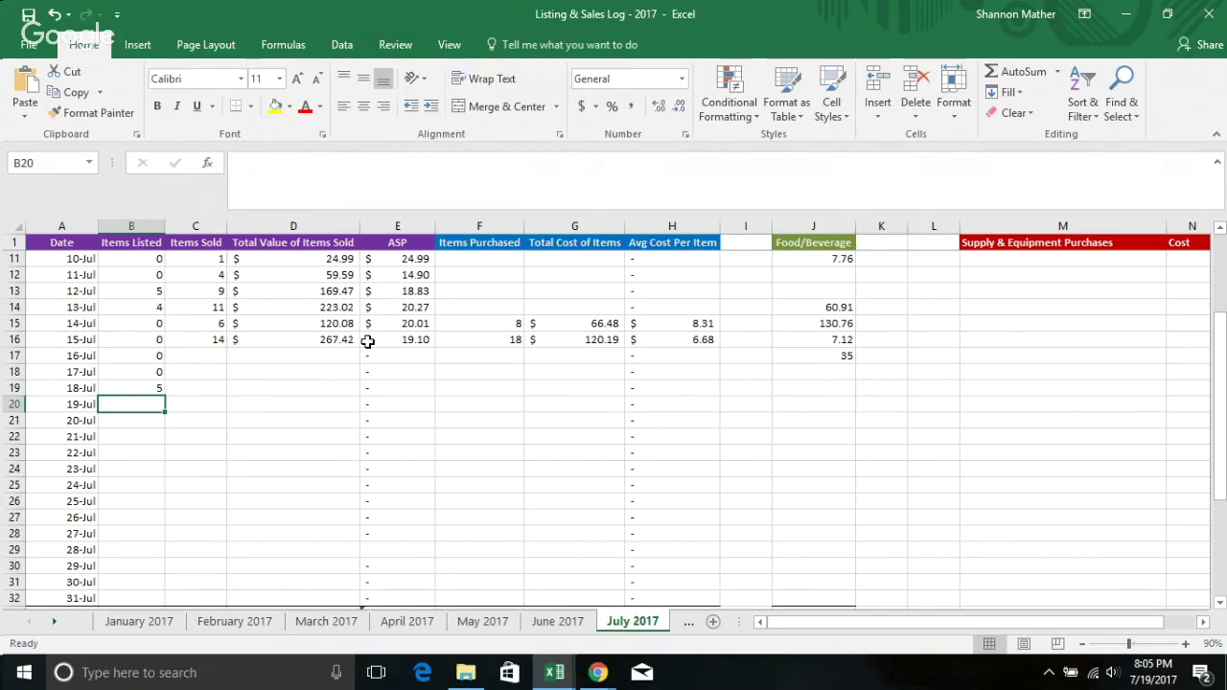
pyautogui.write('12')
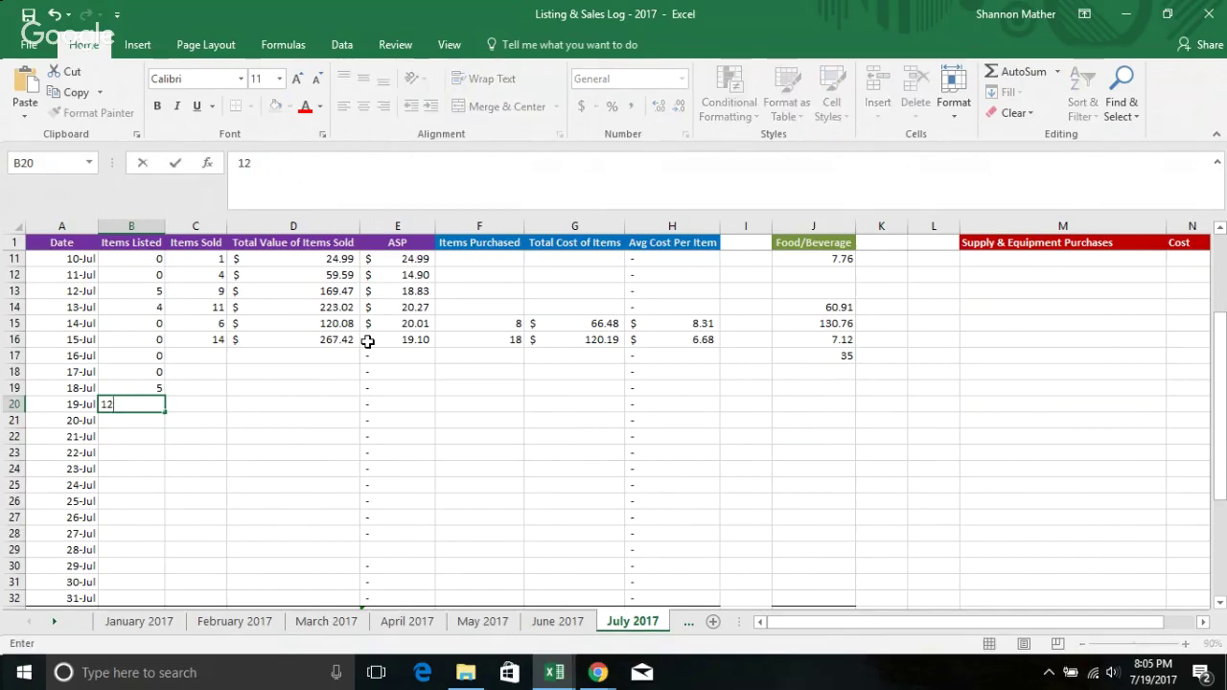
pyautogui.press('Return')
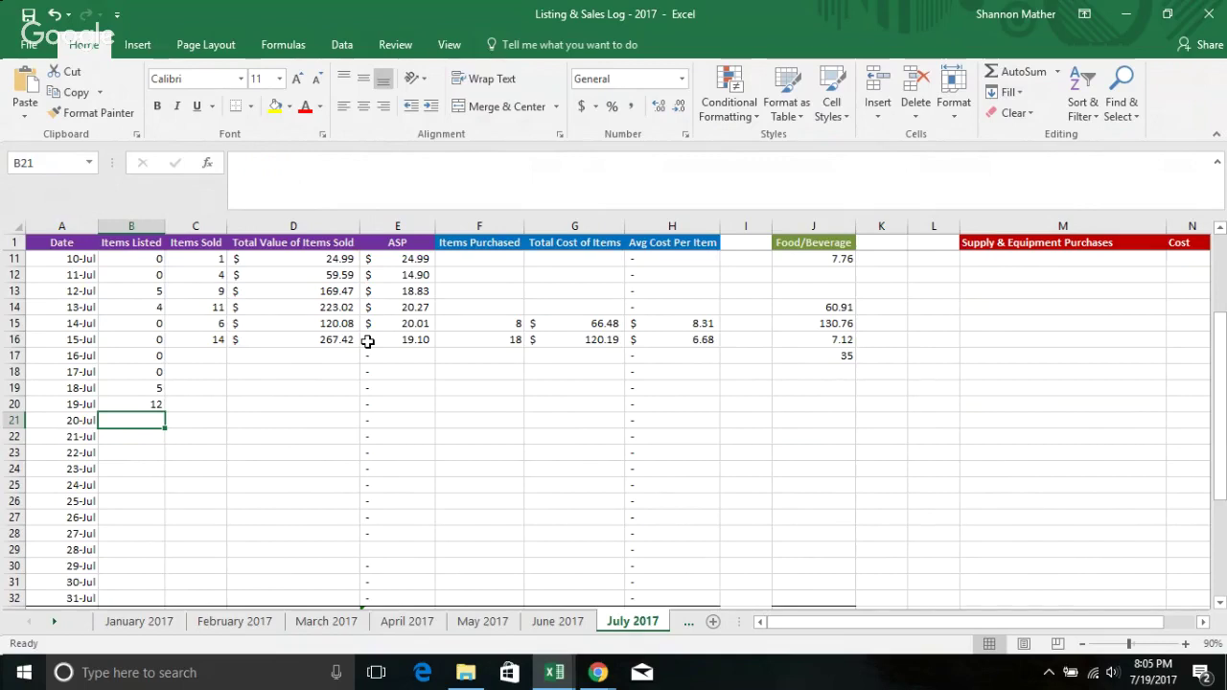
# Select the empty Items Sold cell for 16-Jul
pyautogui.press('Up')
pyautogui.press('Right')
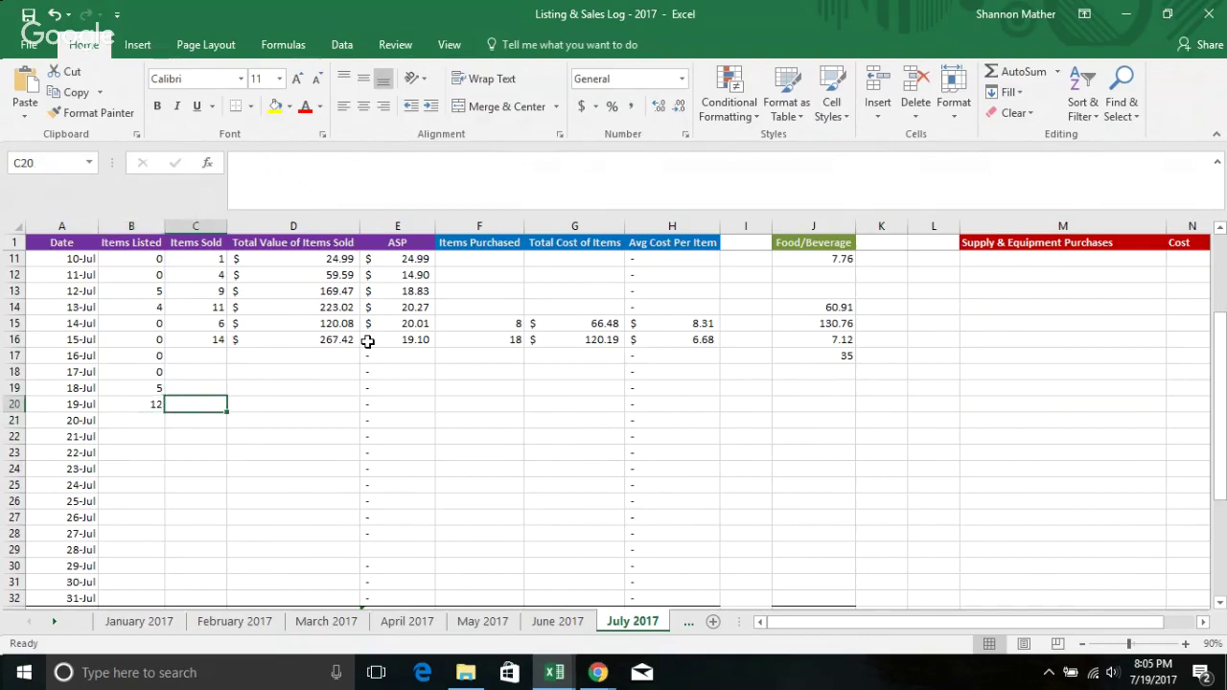
pyautogui.press('Up')
pyautogui.press('Up')
pyautogui.press('Up')
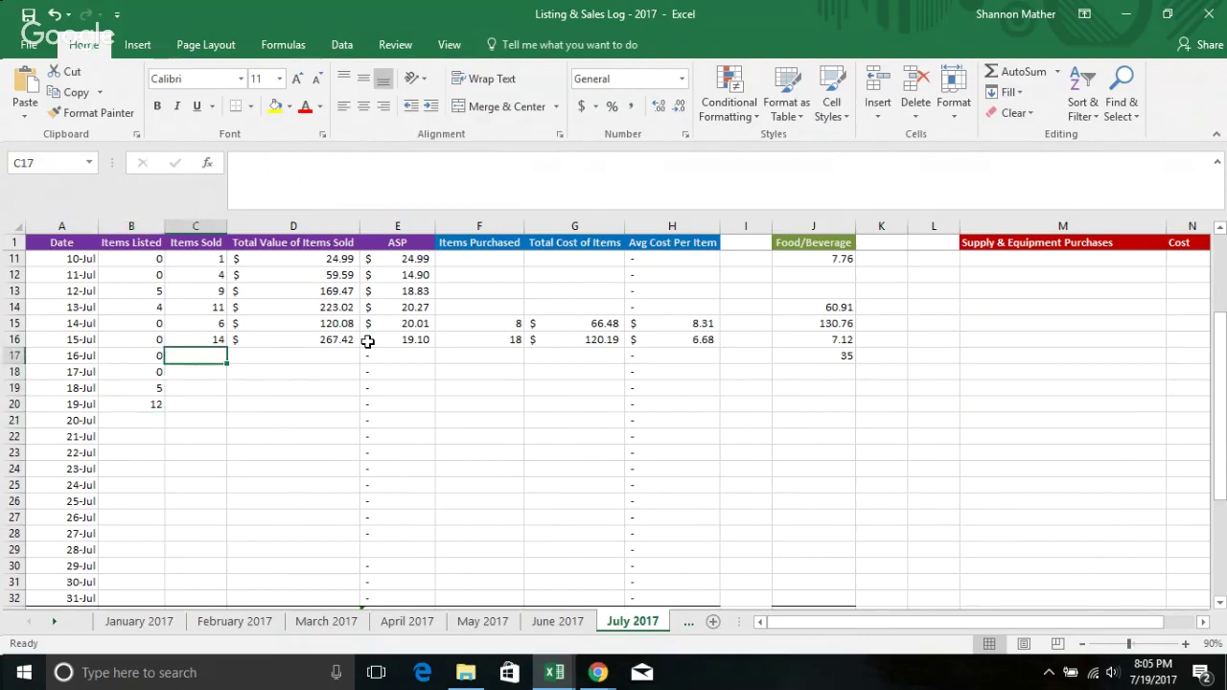
pyautogui.press('Down')
pyautogui.press('Up')
# Switch to the eBay Seller Hub in Chrome and open the pending offer on the Barefoot Dreams Bamboo Chic Lite cardigan
pyautogui.click(595, 674)
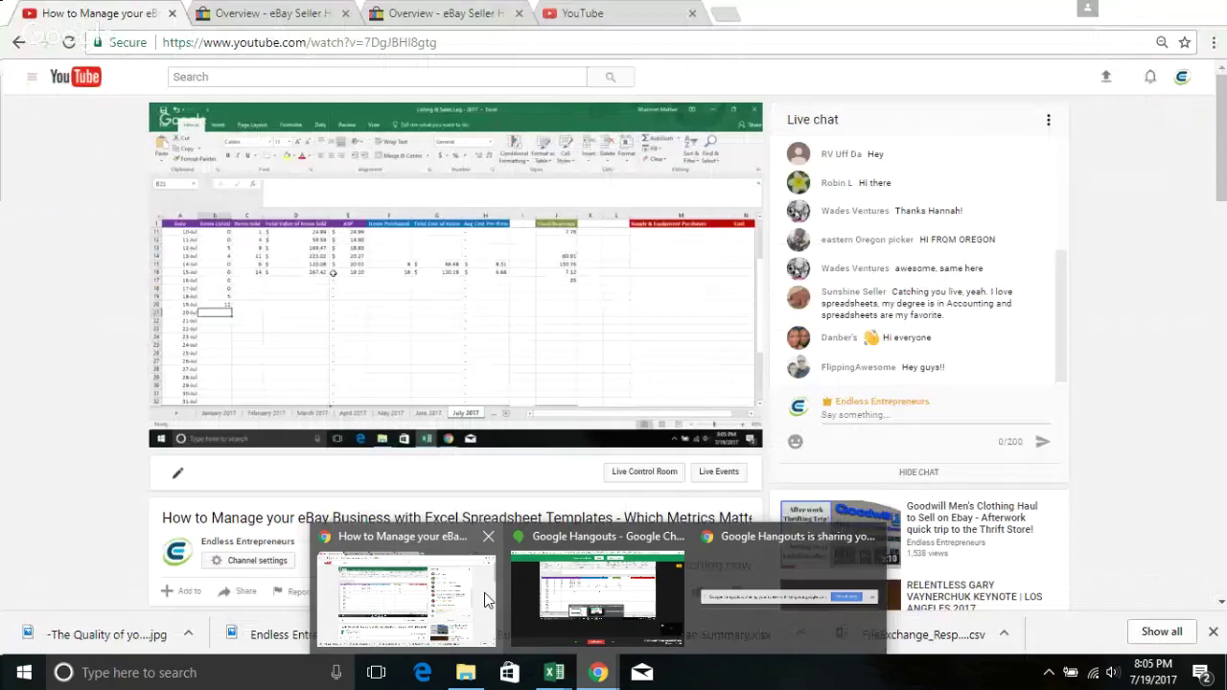
pyautogui.click(485, 600)
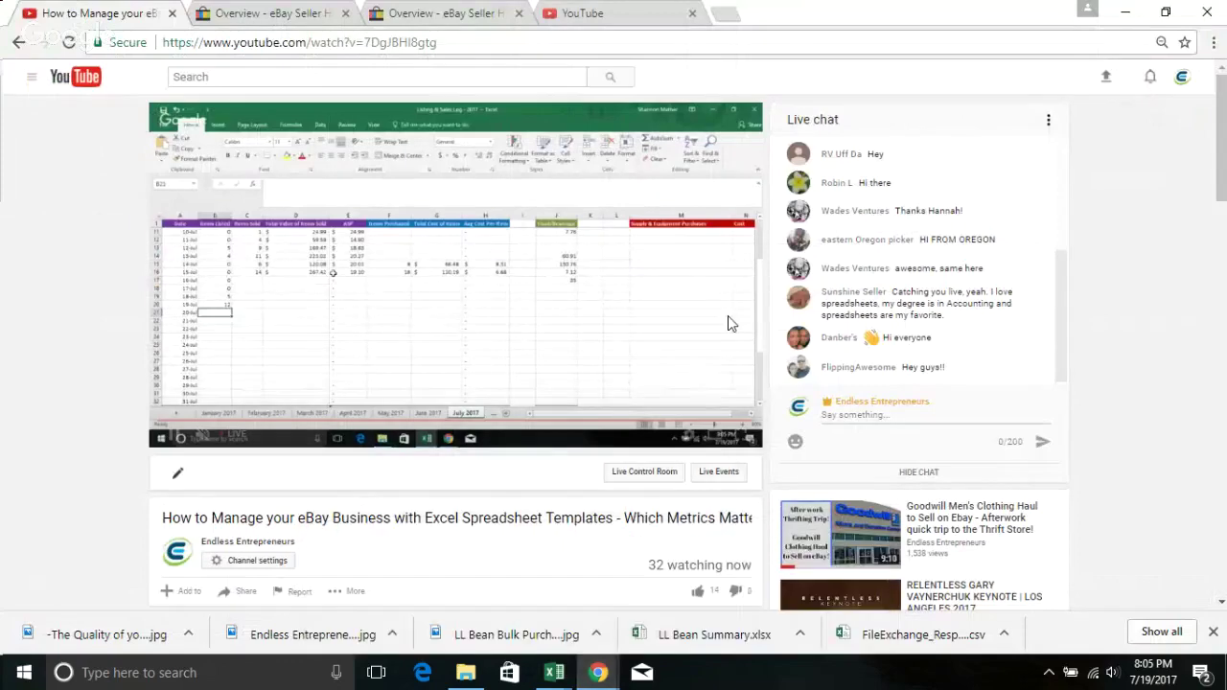
pyautogui.click(230, 9)
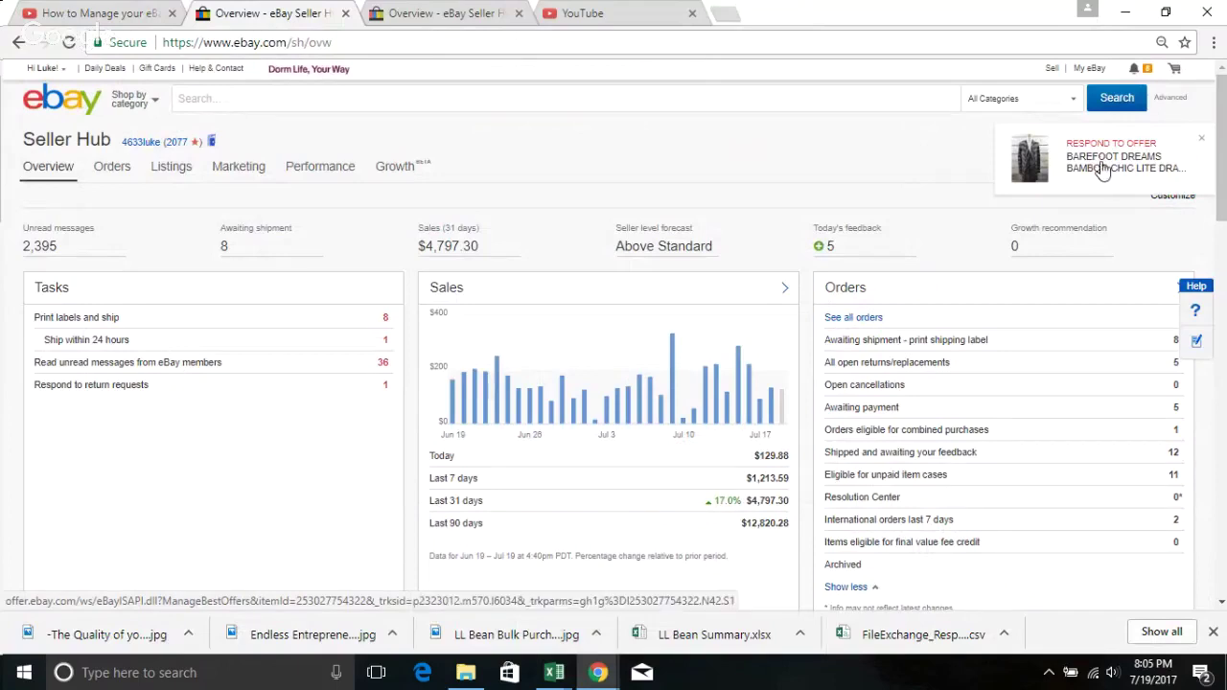
pyautogui.click(1103, 170)
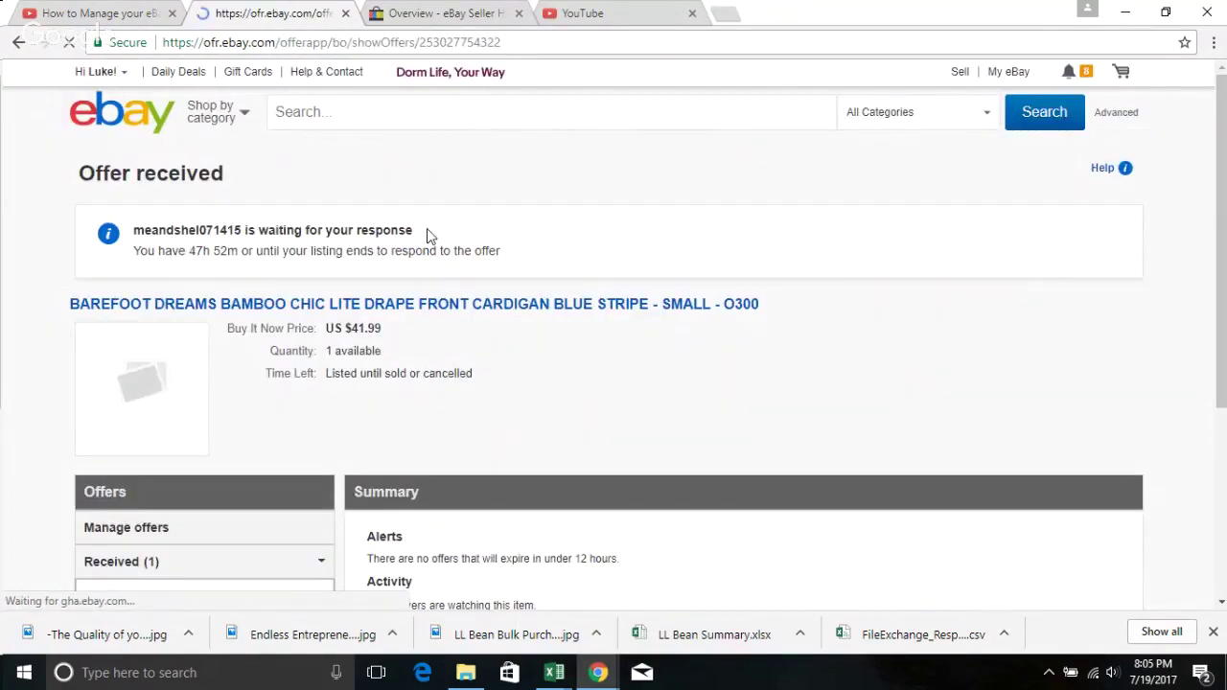
pyautogui.scroll(-1, 428, 231)
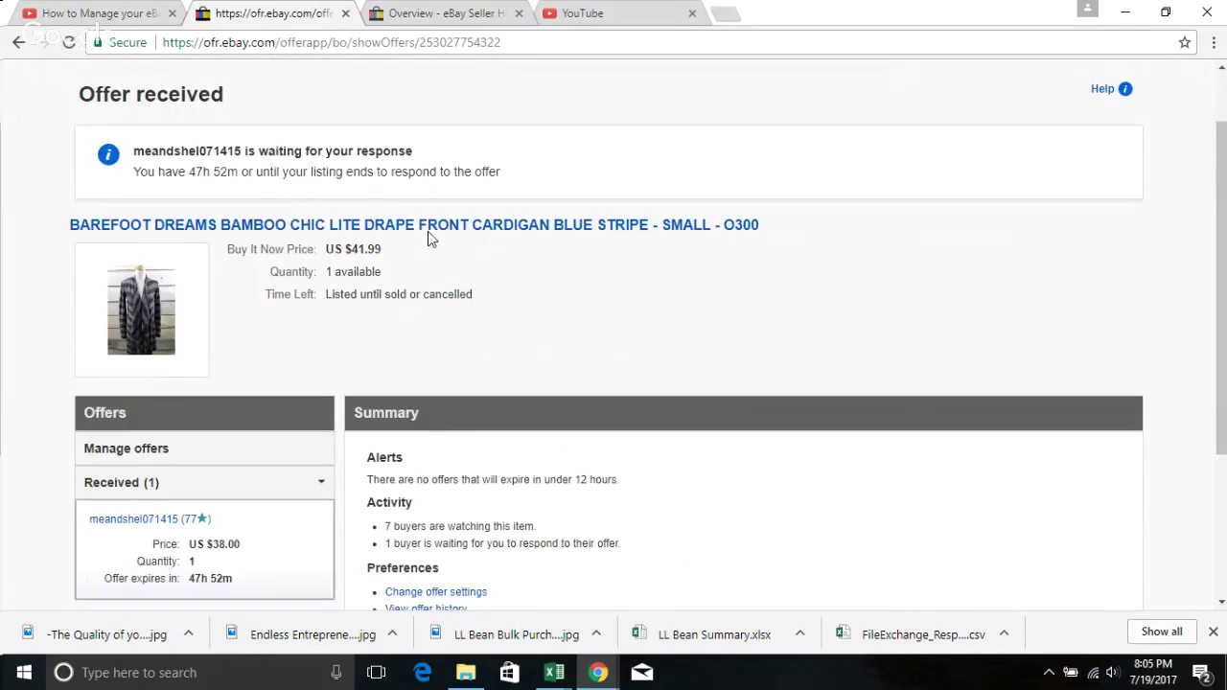
pyautogui.scroll(-3, 428, 235)
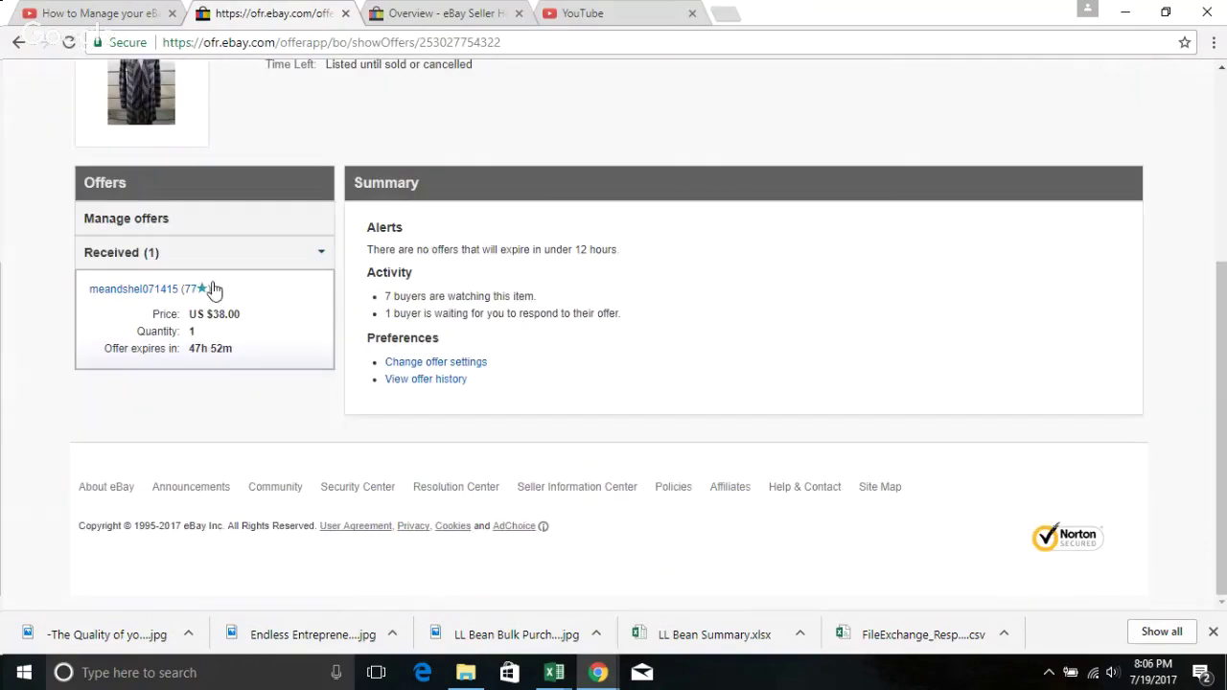
# Review the buyer's US $38.00 offer on the cardigan and accept it
pyautogui.click(282, 297)
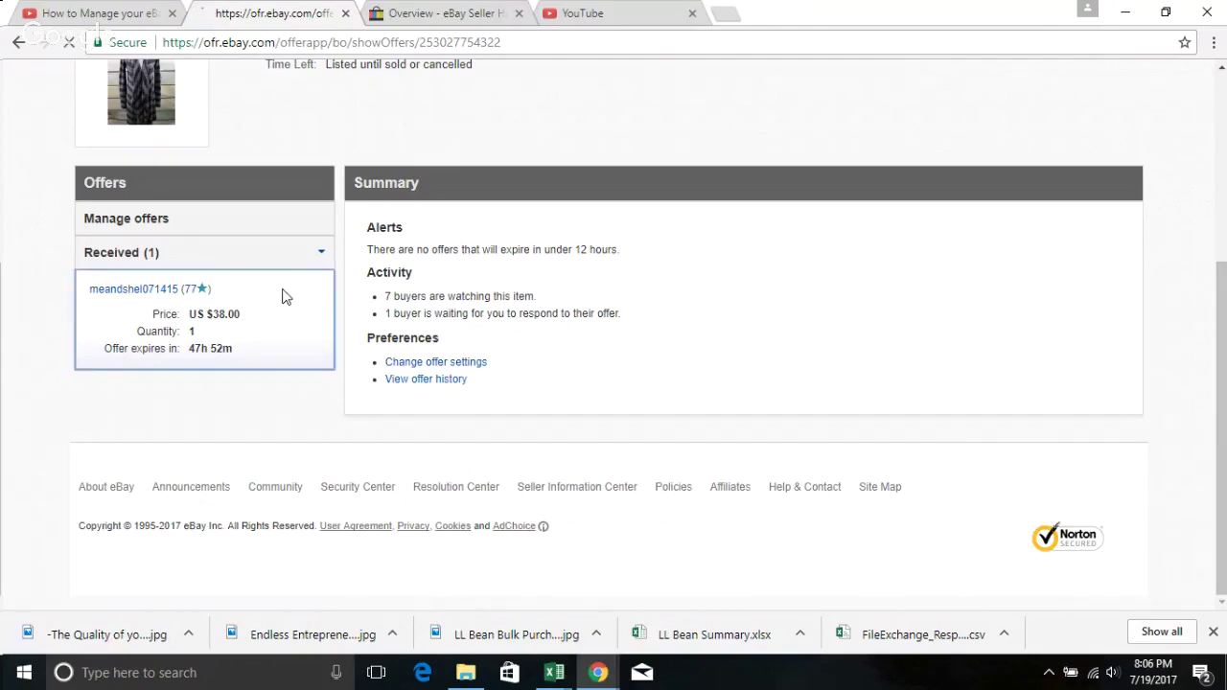
pyautogui.scroll(-4, 376, 252)
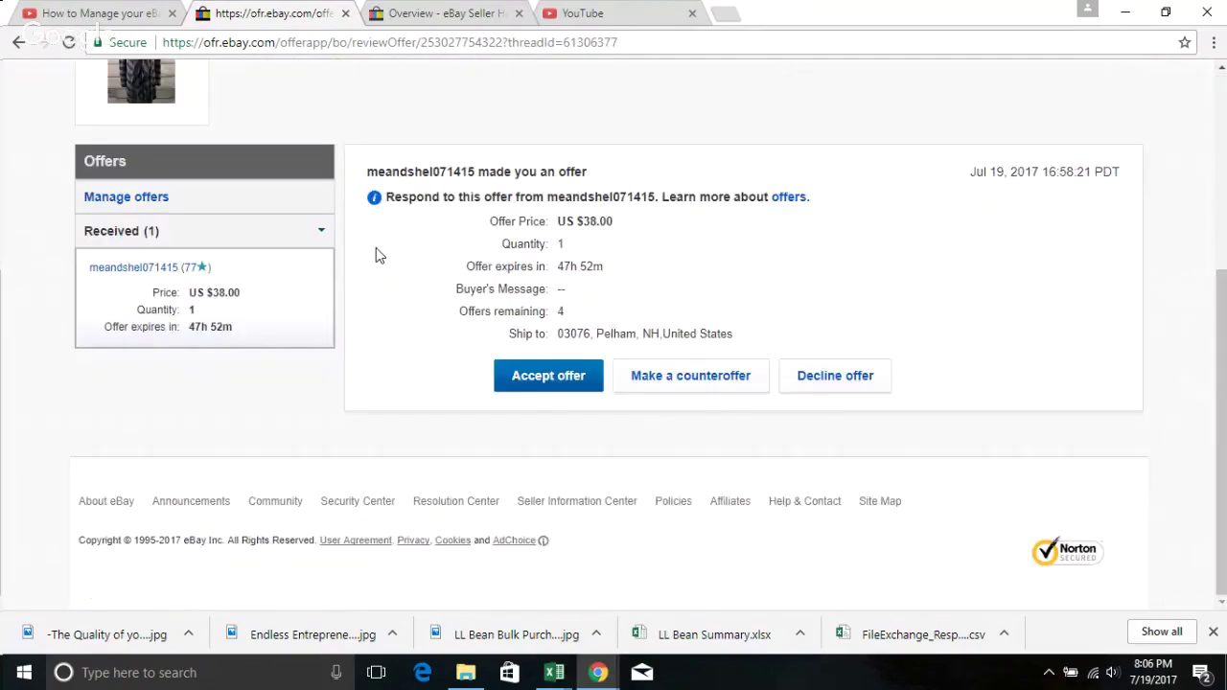
pyautogui.scroll(1, 486, 322)
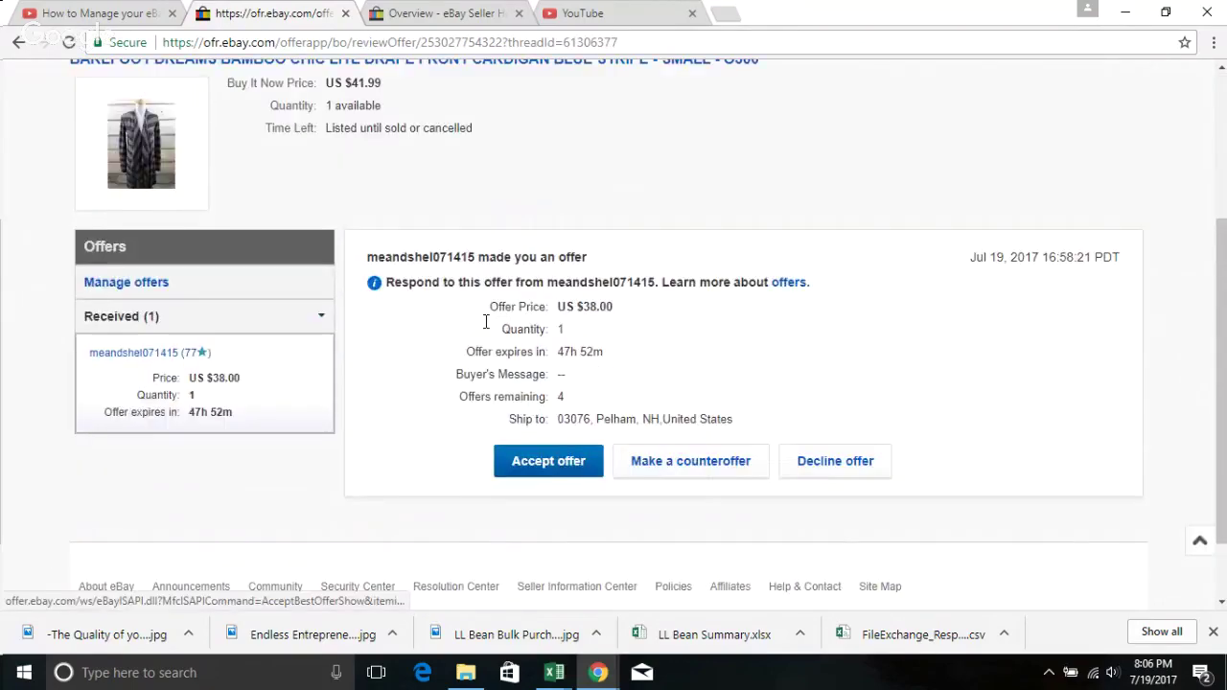
pyautogui.scroll(3, 431, 329)
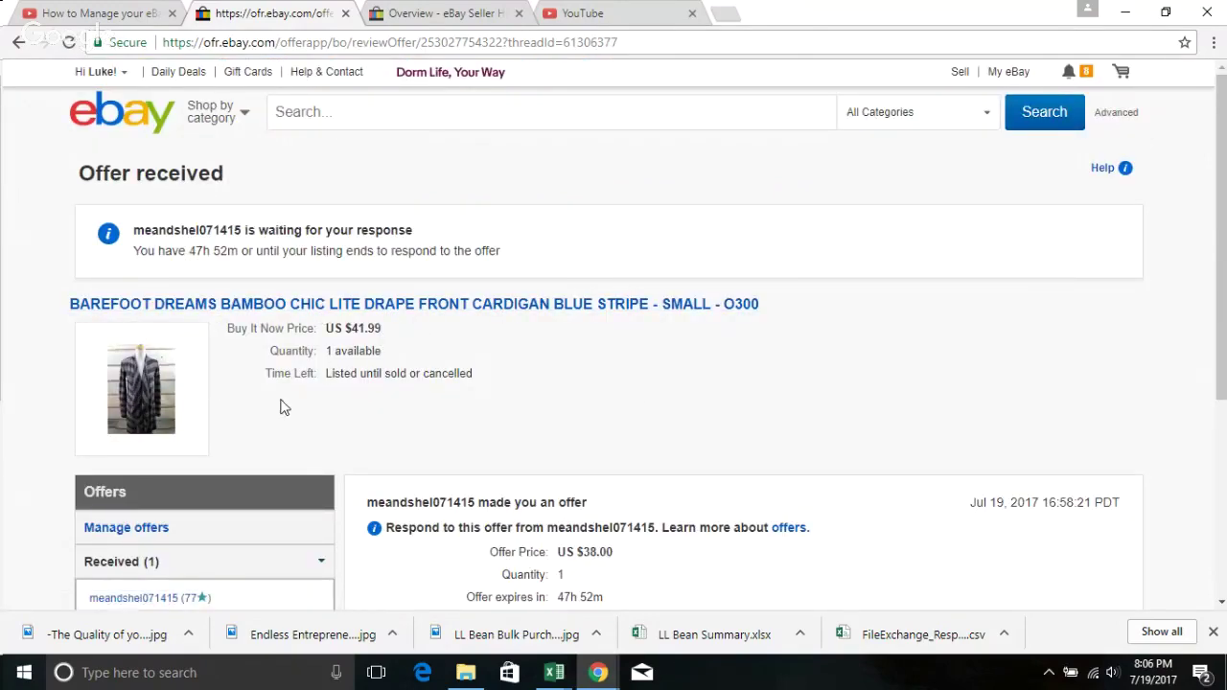
pyautogui.scroll(-2, 479, 351)
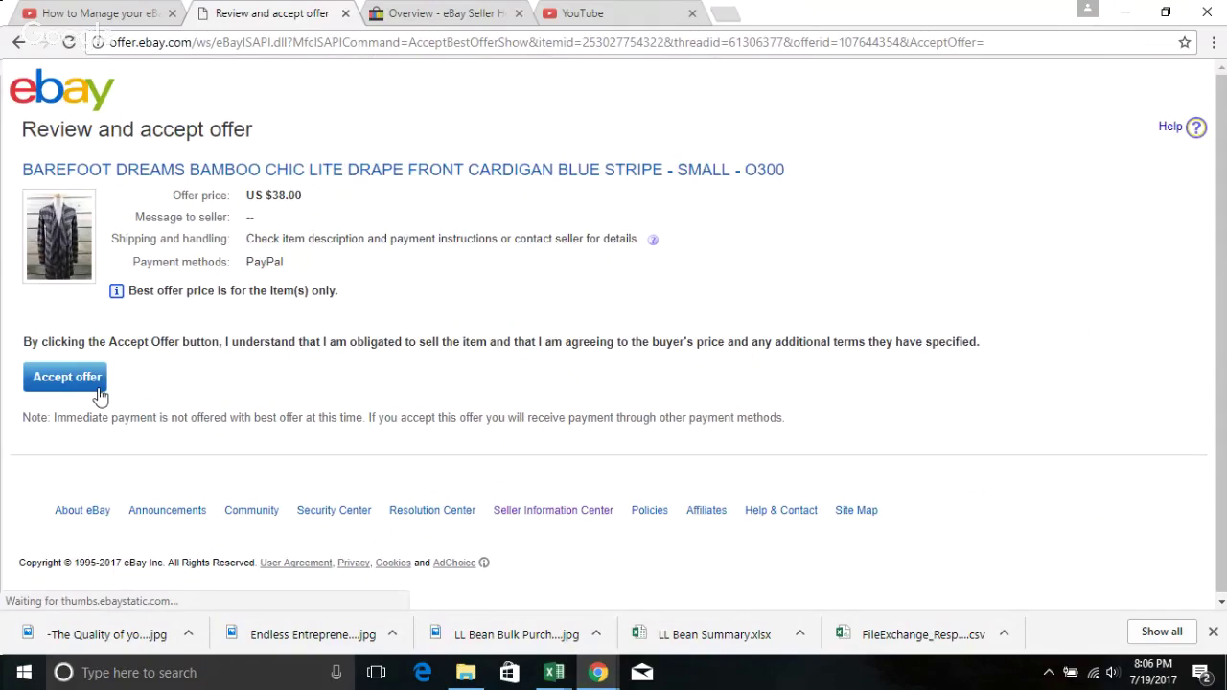
# Return to the Seller Hub and review the orders awaiting shipment, checking quantities, sold prices and sale dates
pyautogui.moveTo(1019, 75)
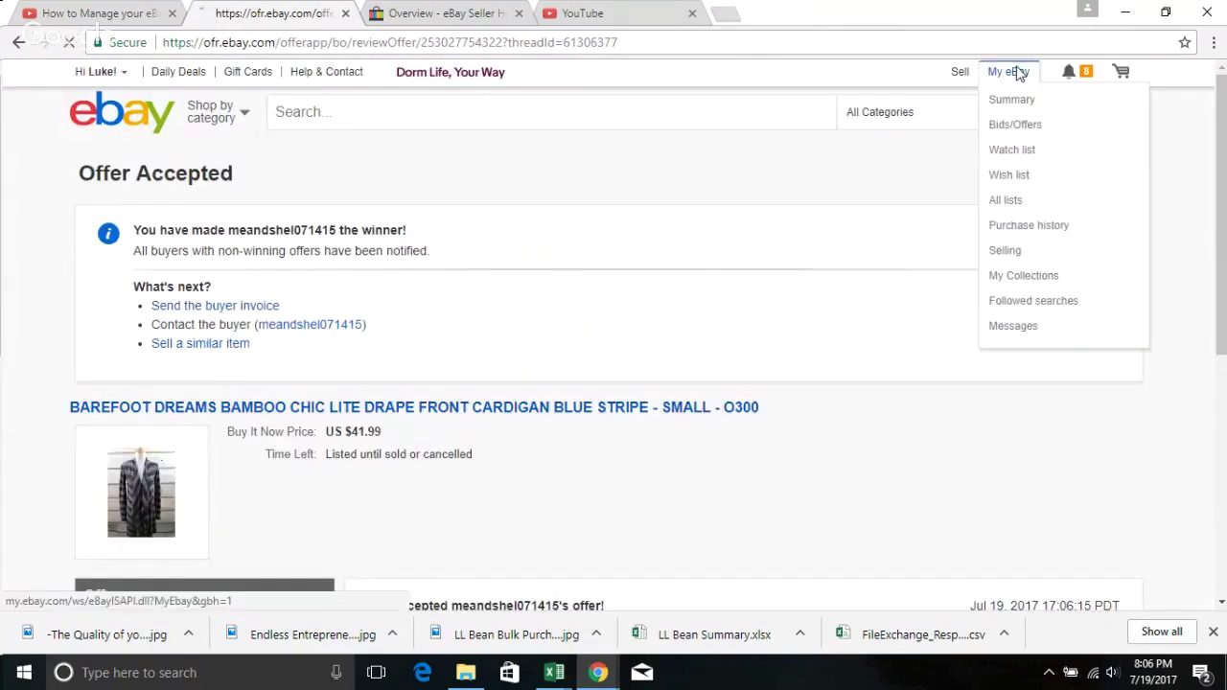
pyautogui.click(1019, 75)
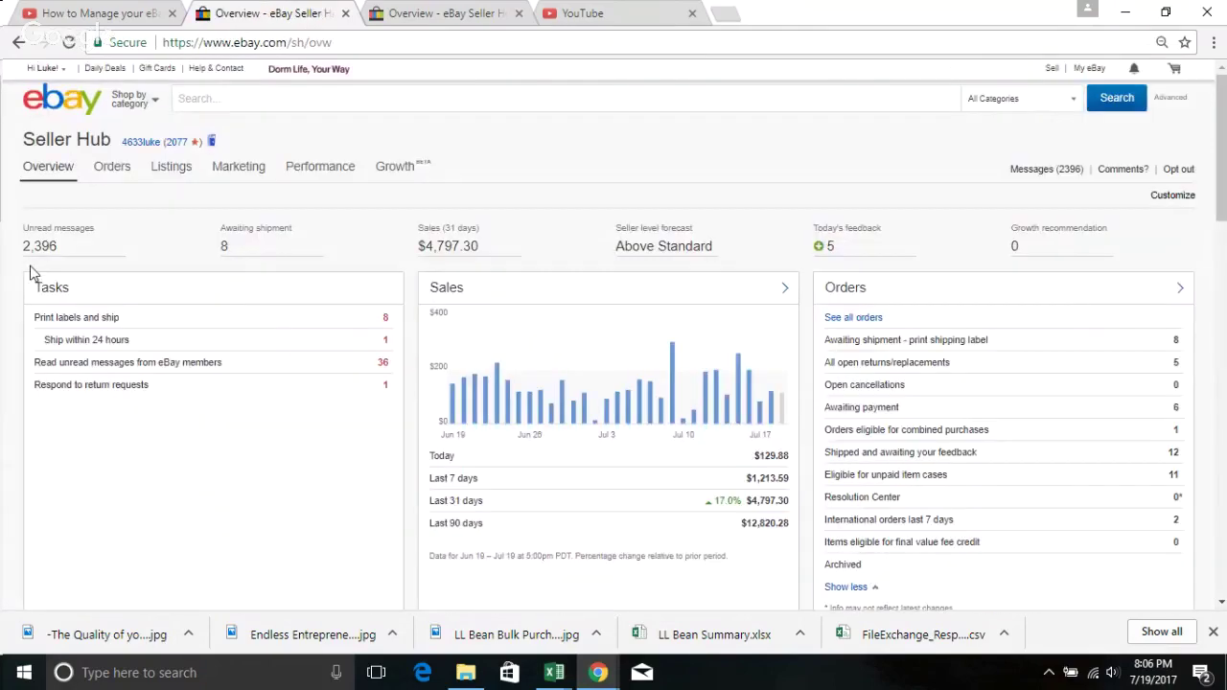
pyautogui.click(110, 175)
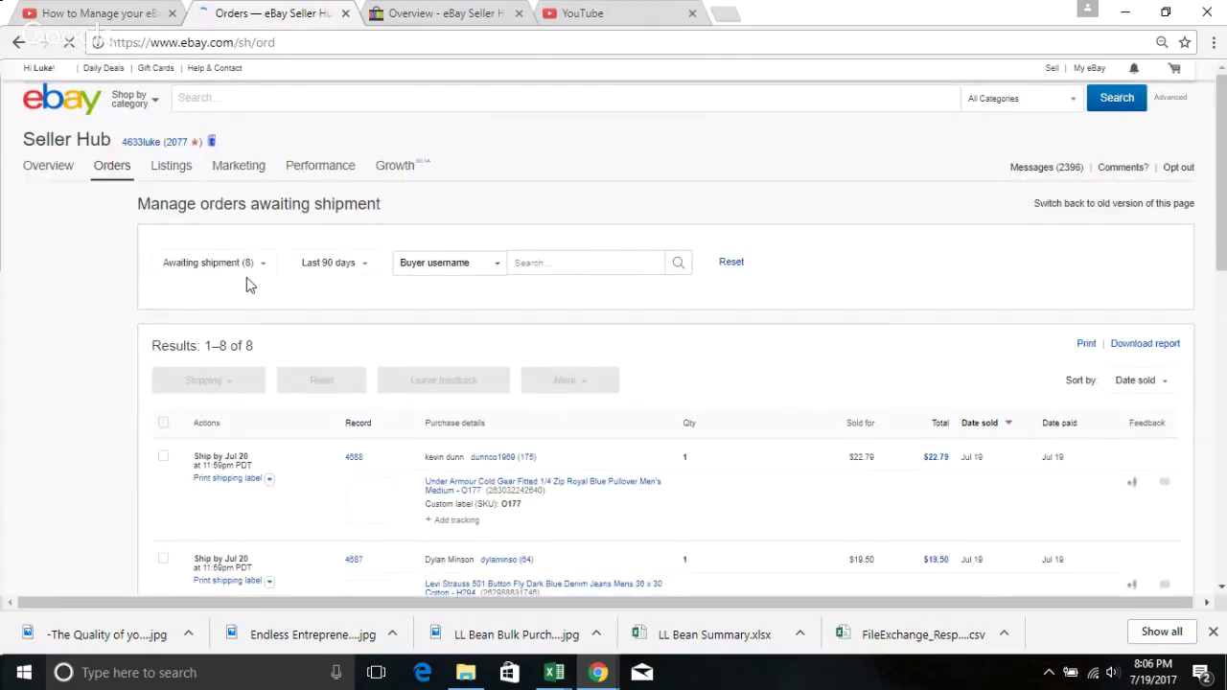
pyautogui.scroll(-3, 404, 388)
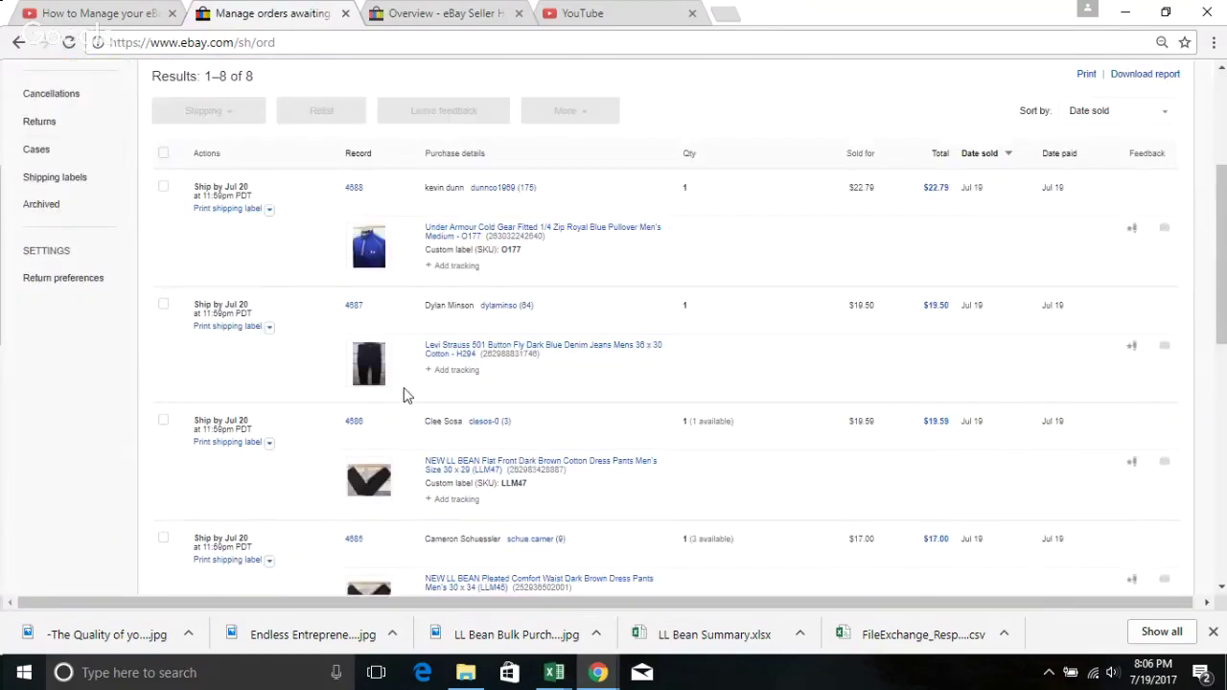
pyautogui.scroll(-2, 422, 379)
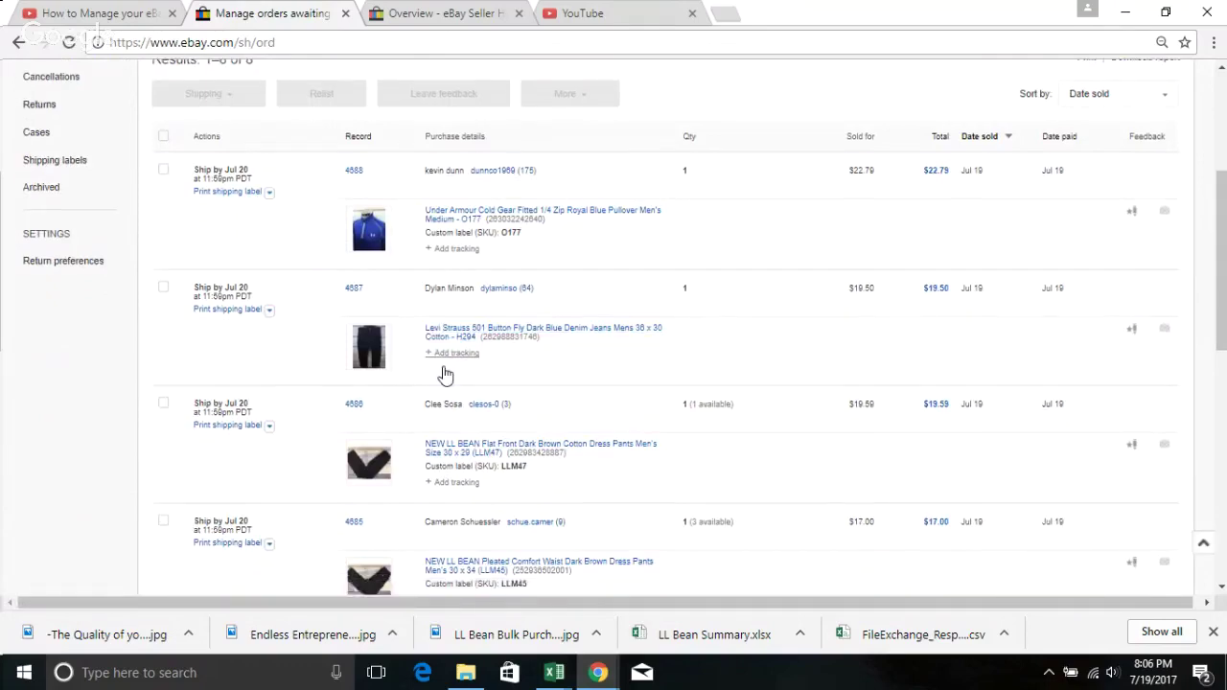
pyautogui.scroll(-1, 445, 362)
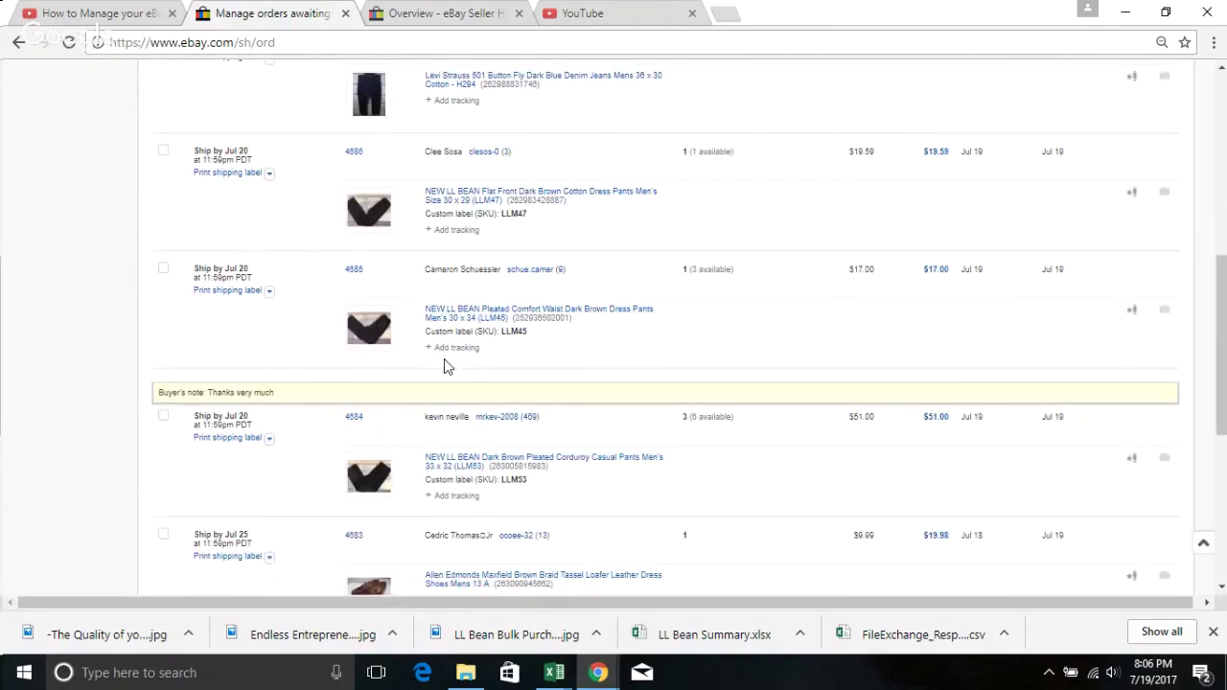
pyautogui.scroll(-5, 445, 362)
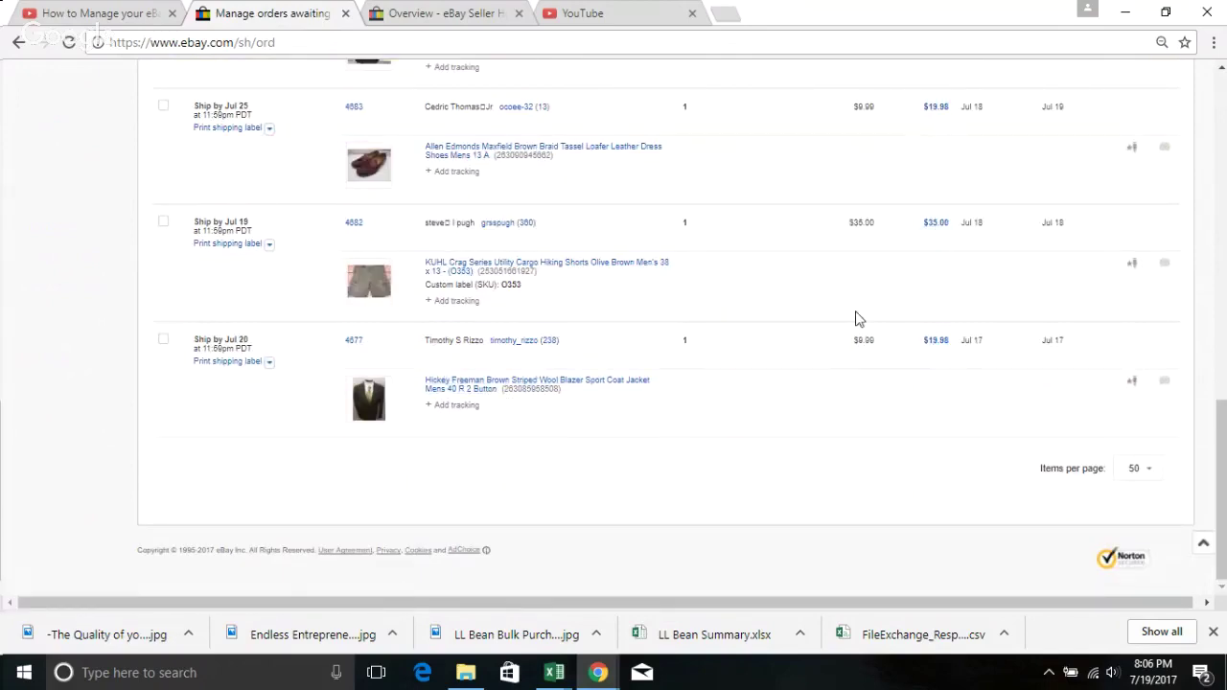
pyautogui.scroll(2, 854, 329)
pyautogui.scroll(-2, 854, 329)
pyautogui.scroll(4, 761, 327)
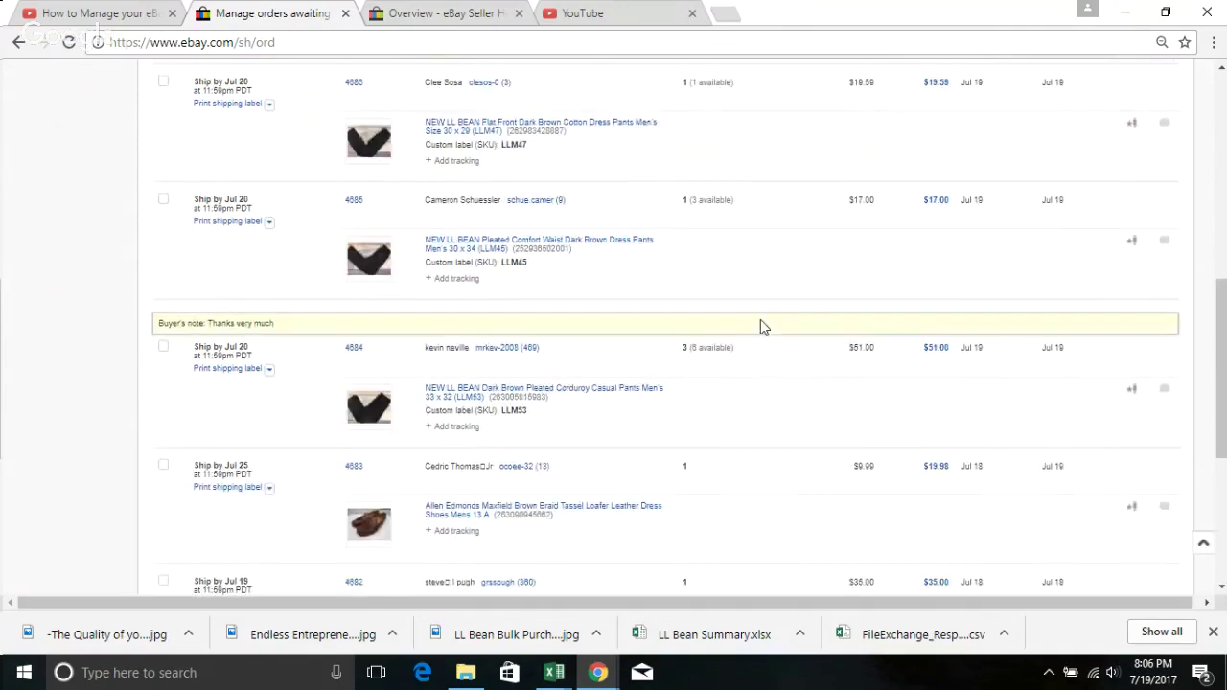
pyautogui.scroll(4, 757, 327)
pyautogui.scroll(3, 755, 329)
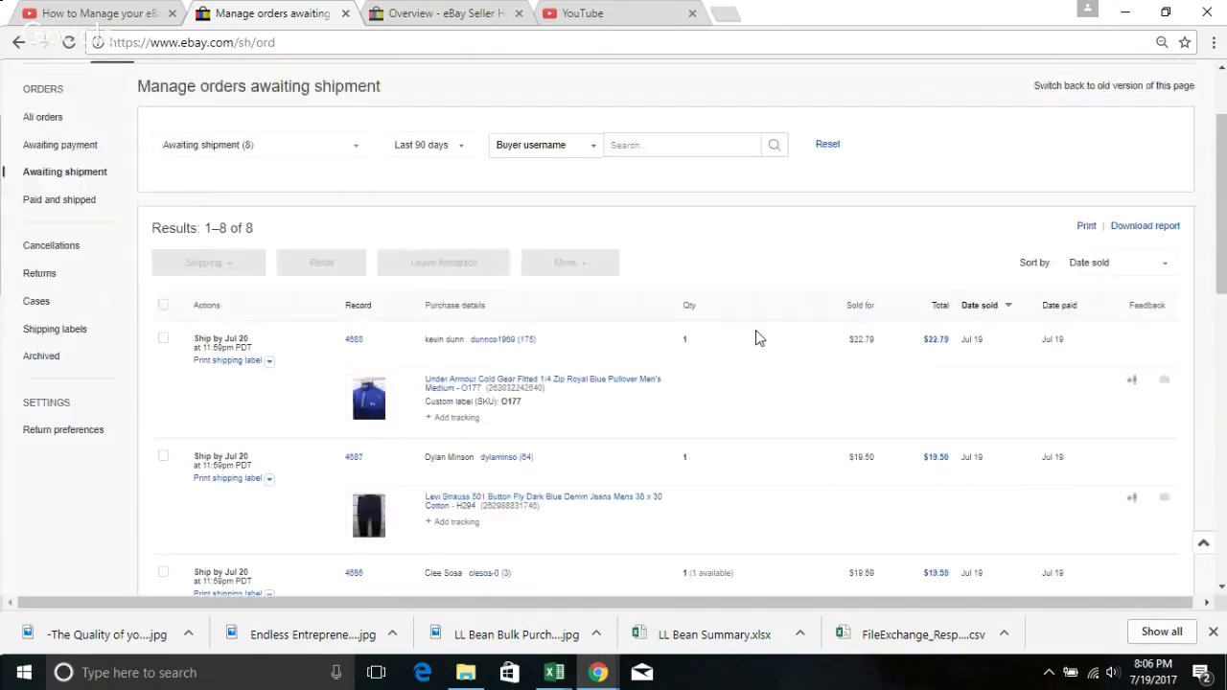
# Switch back to the Listing & Sales Log in Excel and select the Items Sold cell for 19-Jul
pyautogui.click(70, 8)
pyautogui.click(220, 12)
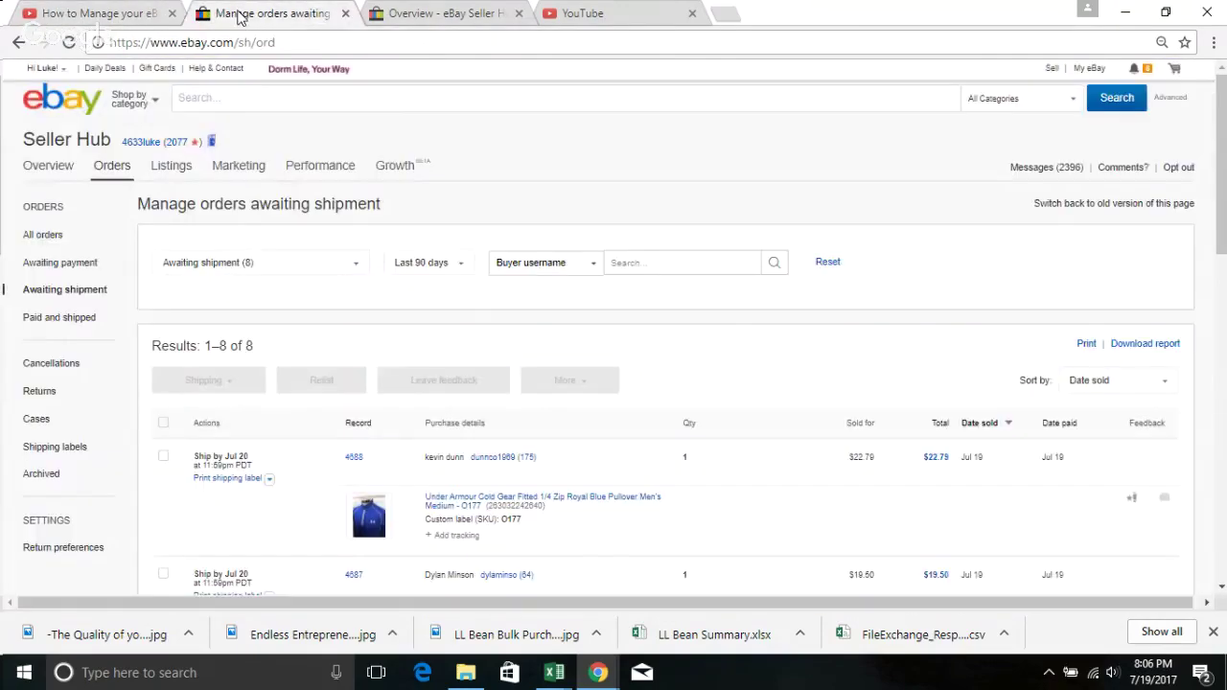
pyautogui.moveTo(556, 671)
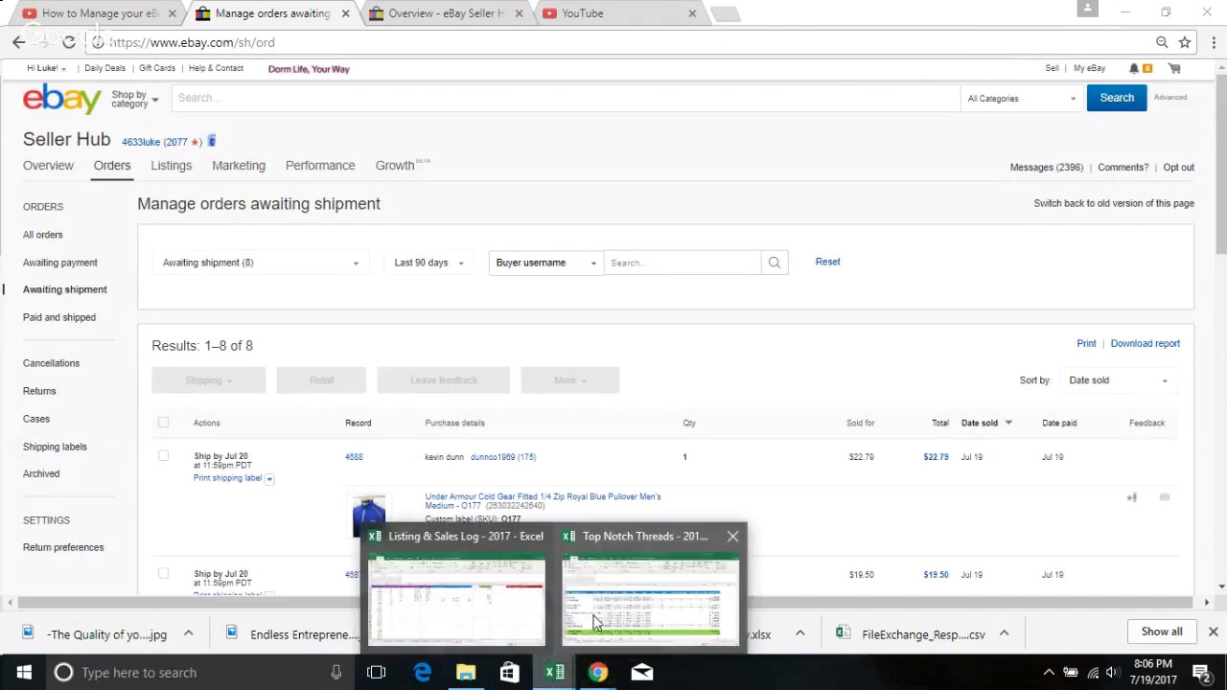
pyautogui.click(493, 616)
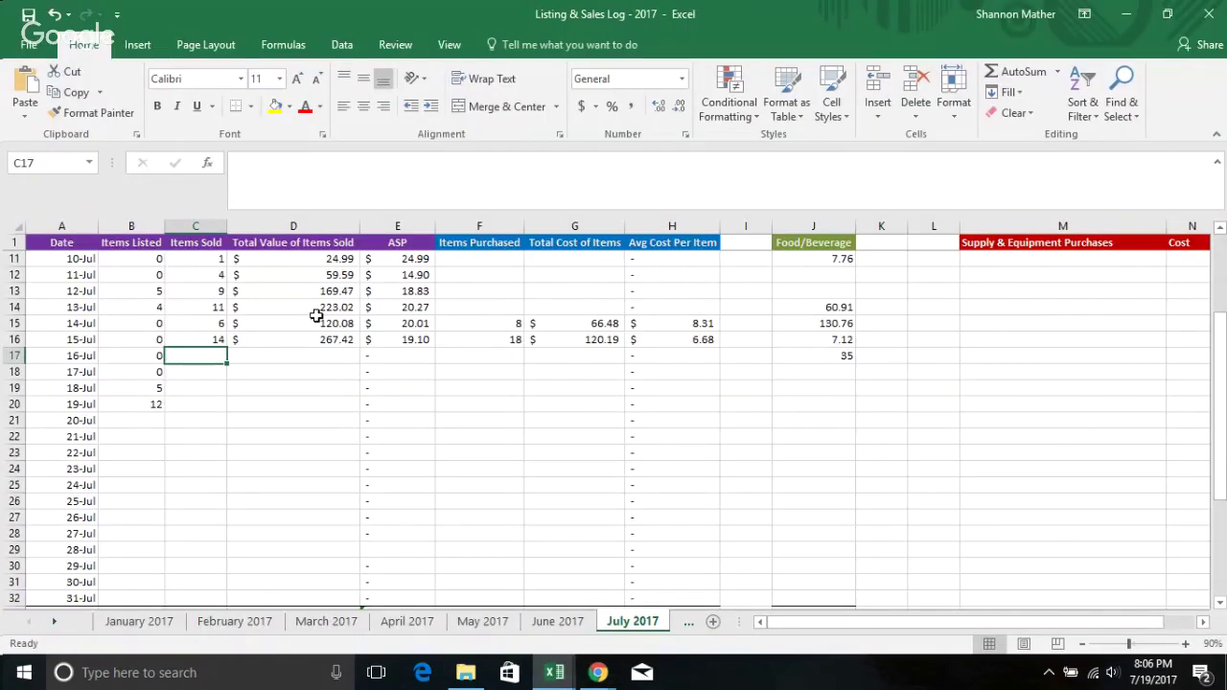
pyautogui.press('Down')
pyautogui.press('Down')
pyautogui.press('Down')
pyautogui.press('Right')
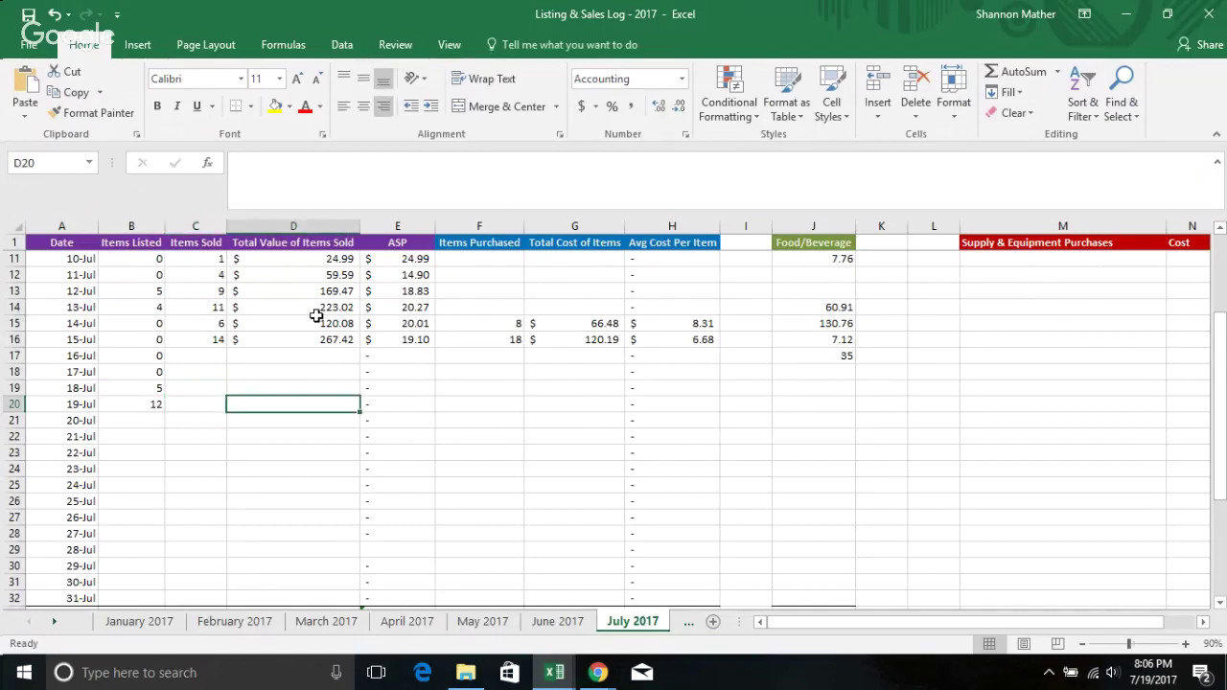
pyautogui.press('Left')
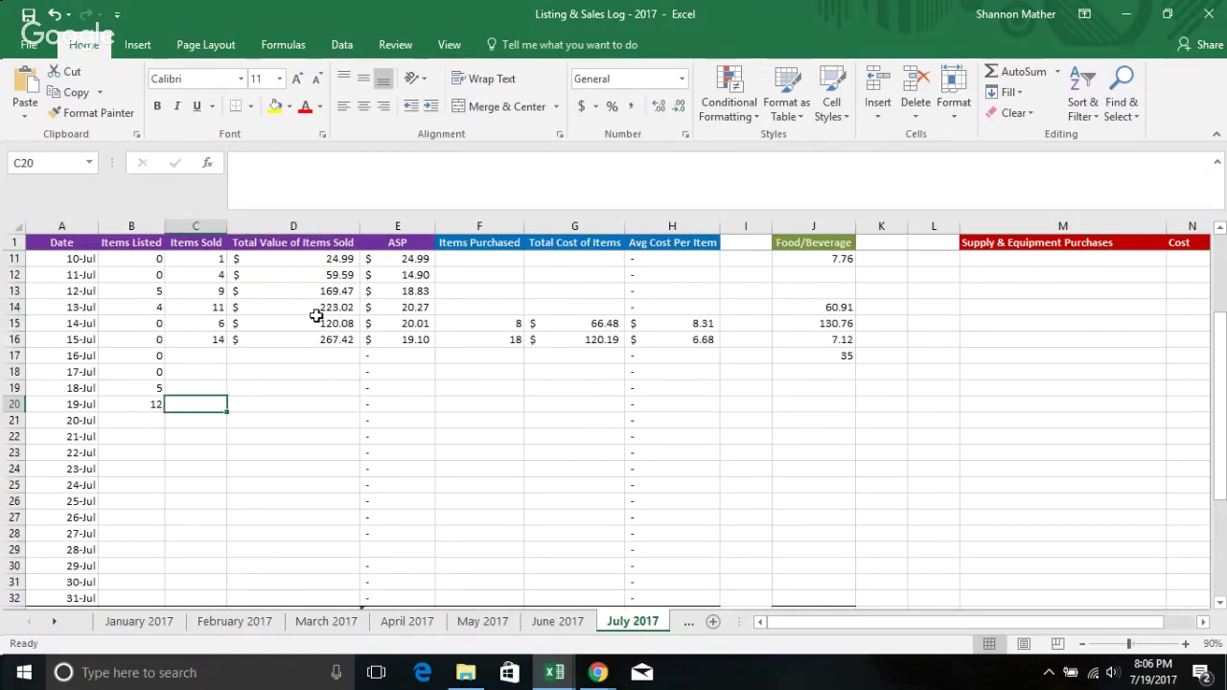
# Record 8 items sold with a total value of 200 for 19-Jul in the July 2017 log
pyautogui.write('8')
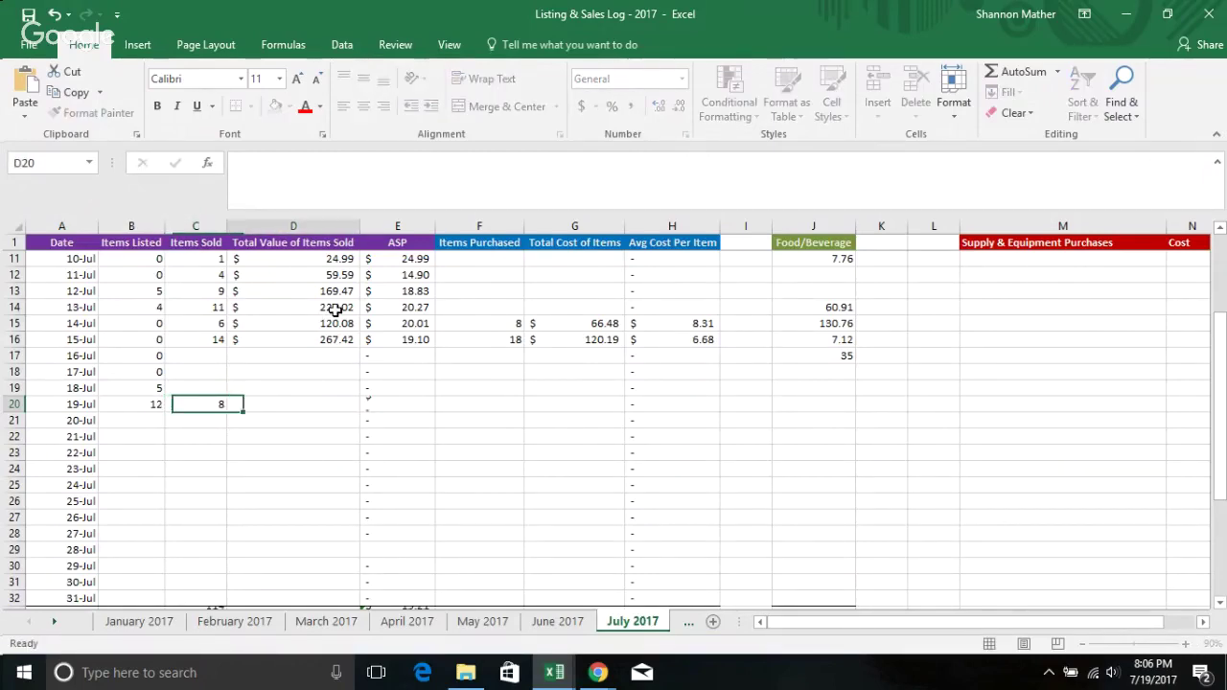
pyautogui.press('Right')
pyautogui.write('200')
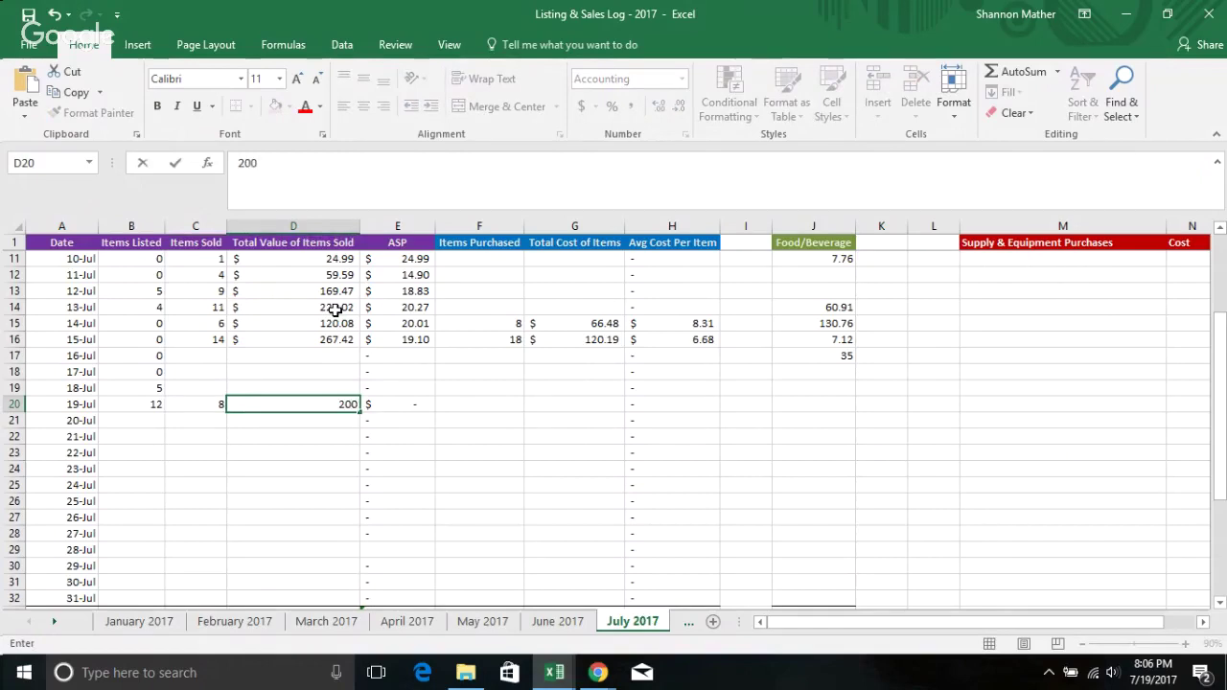
pyautogui.press('Right')
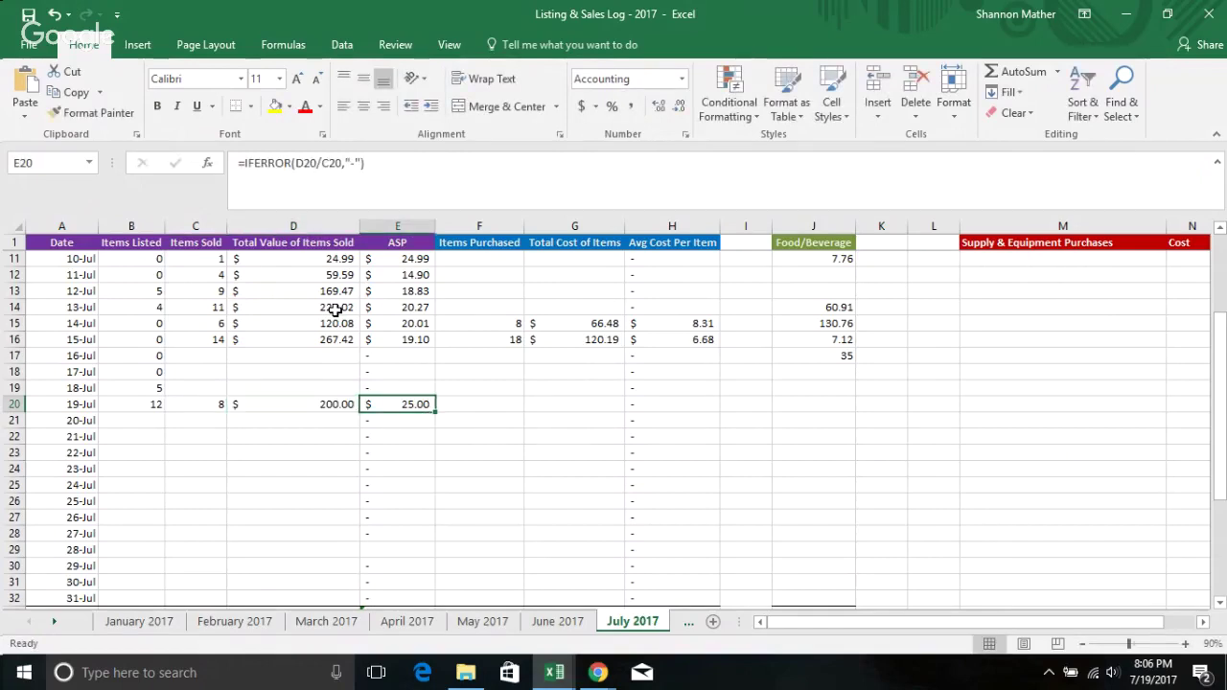
pyautogui.press('Up')
pyautogui.press('Left')
pyautogui.press('Left')
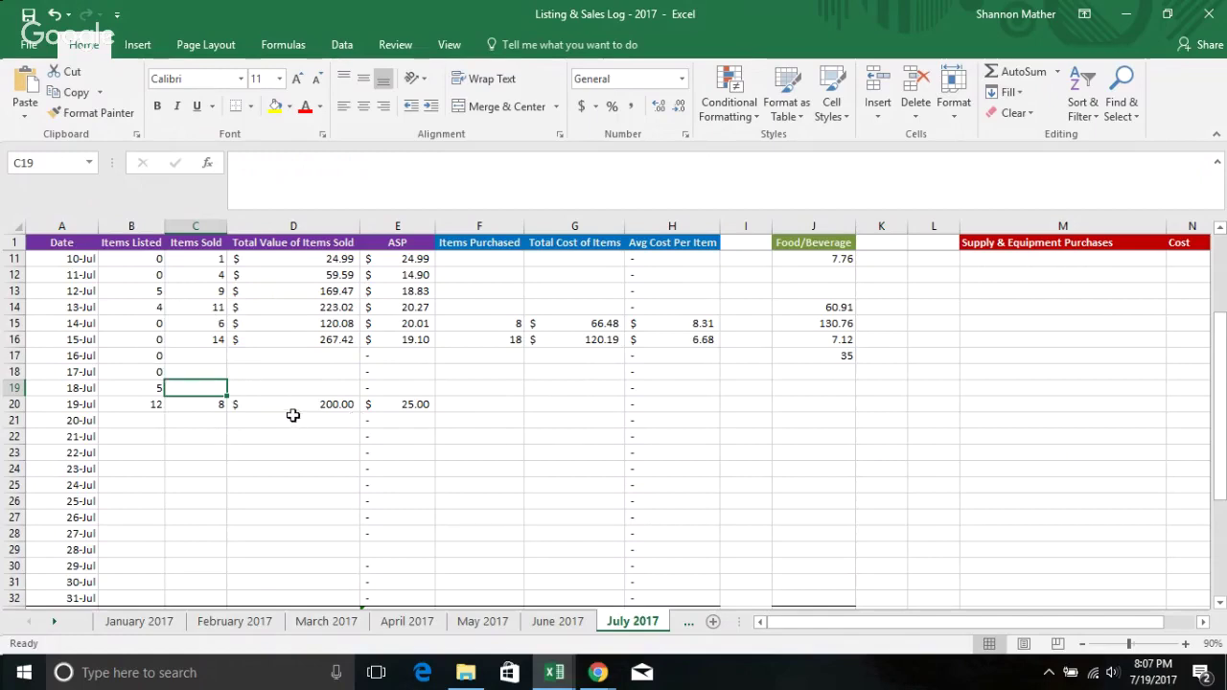
# Record 12 items purchased at a total cost of 65 for 19-Jul and check the average cost per item
pyautogui.click(457, 403)
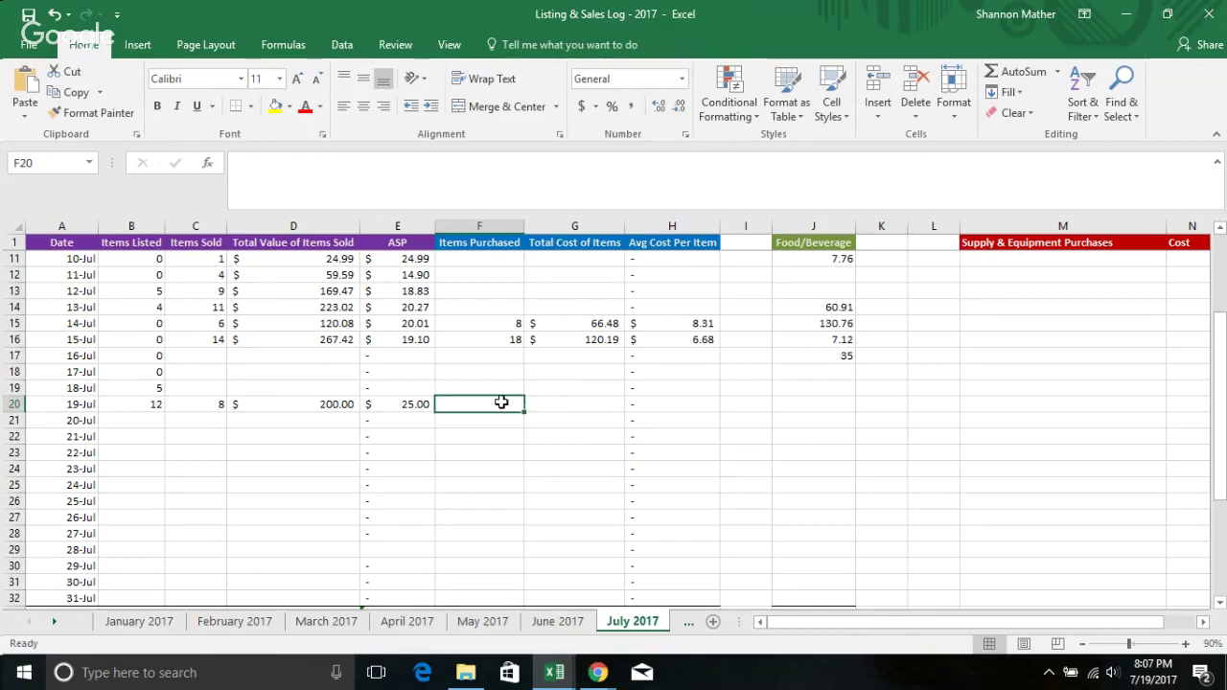
pyautogui.write('12')
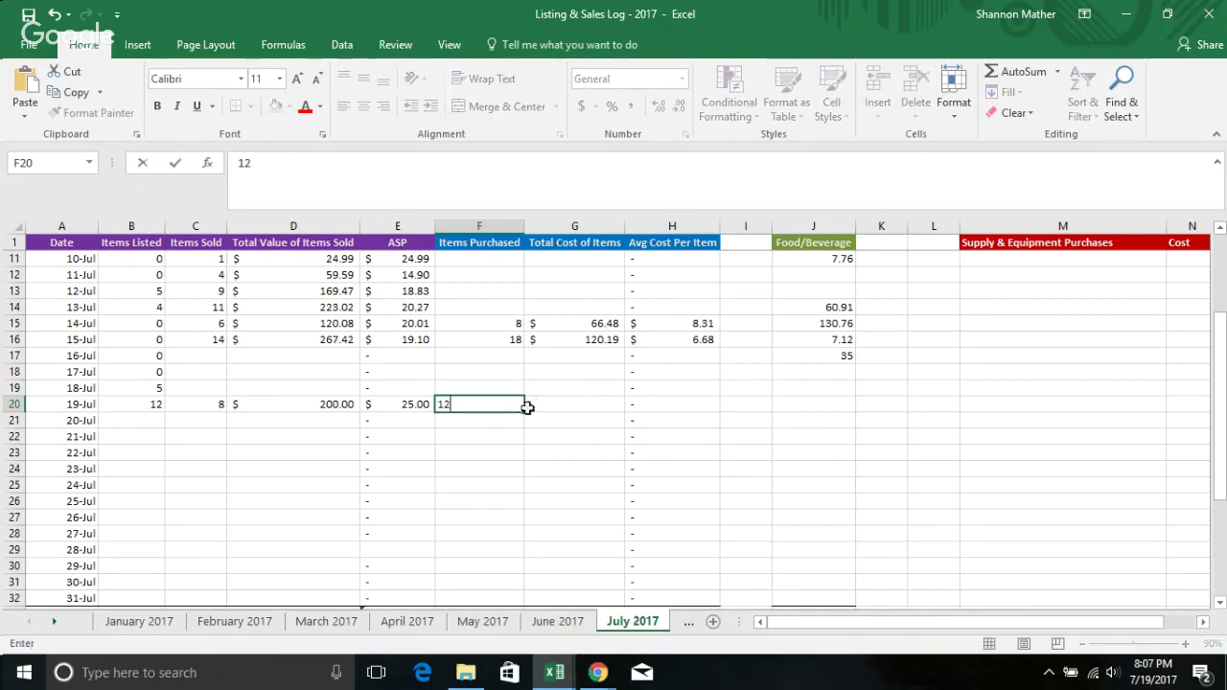
pyautogui.click(585, 401)
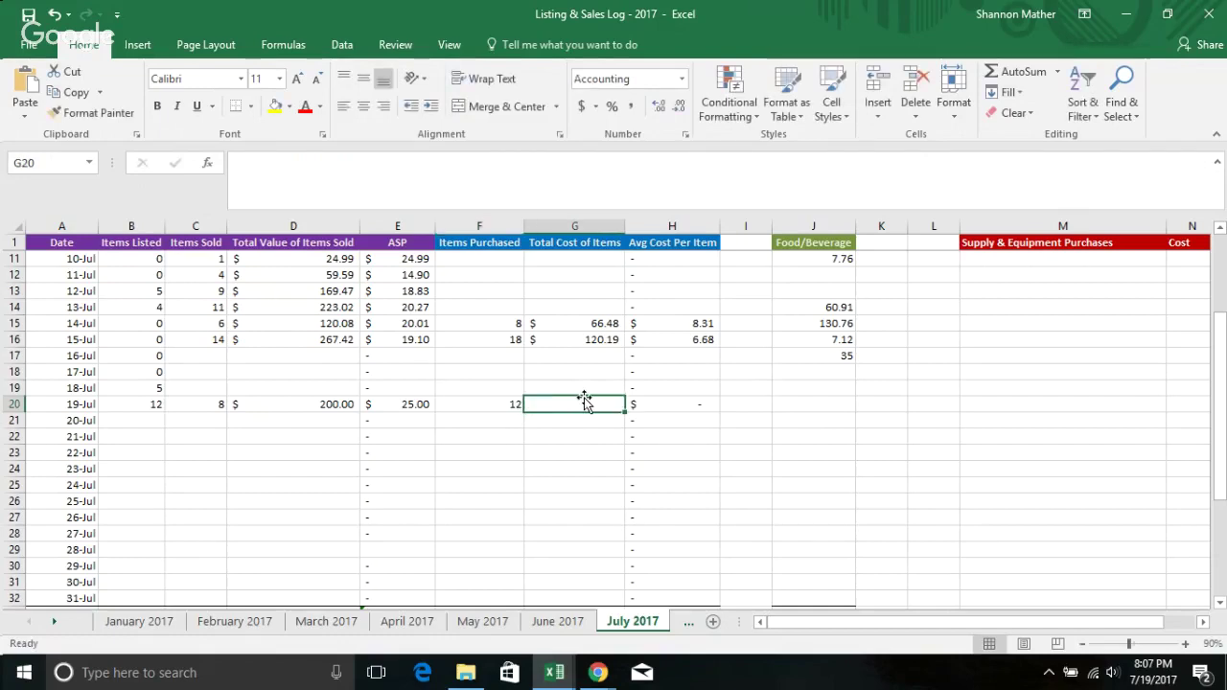
pyautogui.write('65')
pyautogui.press('Return')
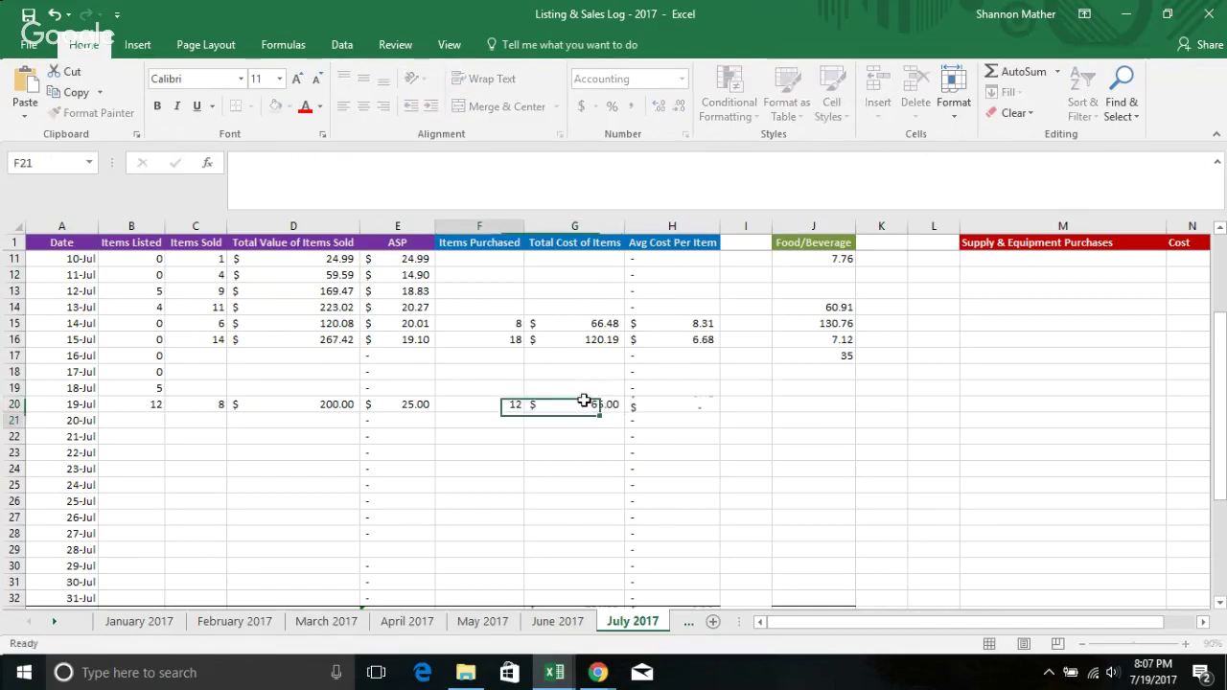
pyautogui.click(705, 404)
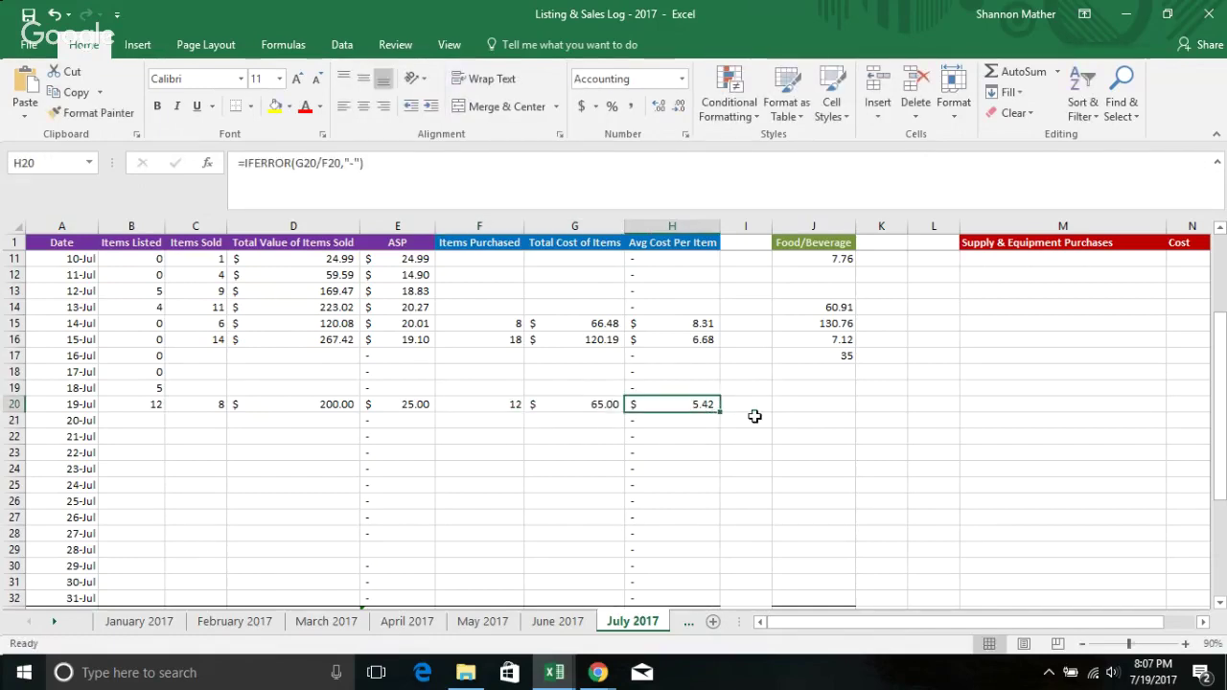
# Examine the July Total row, checking the Items Listed and Items Sold sums against the daily entries
pyautogui.scroll(-3, 430, 405)
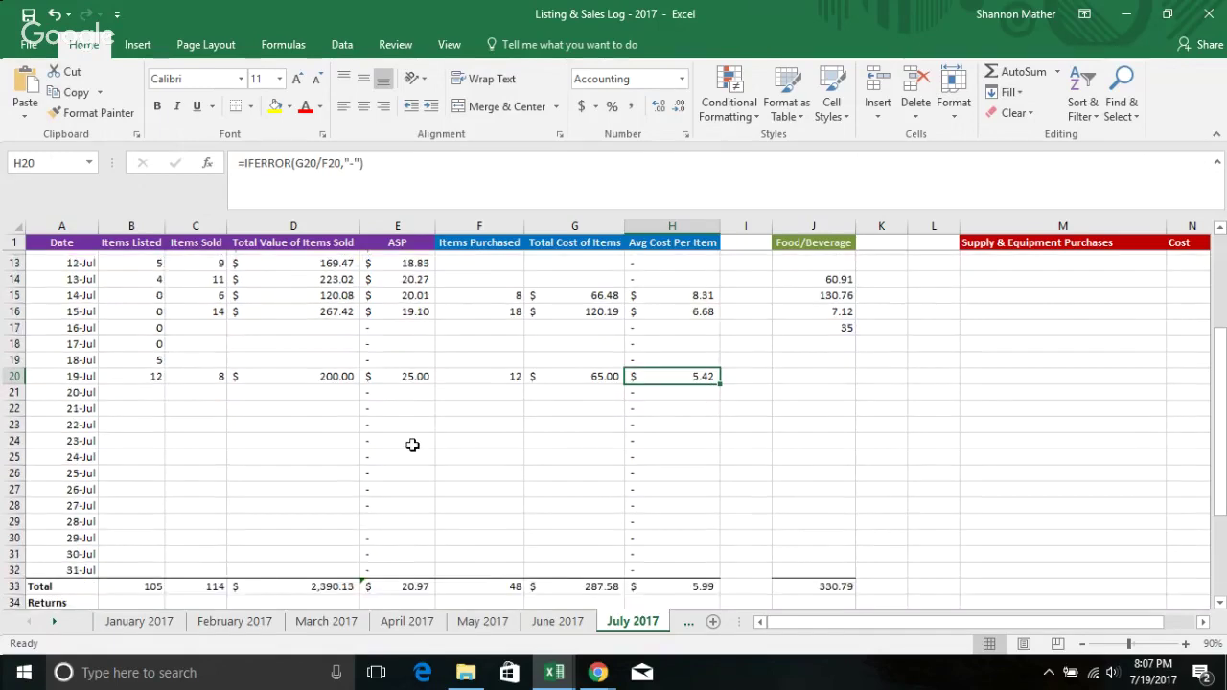
pyautogui.scroll(1, 163, 516)
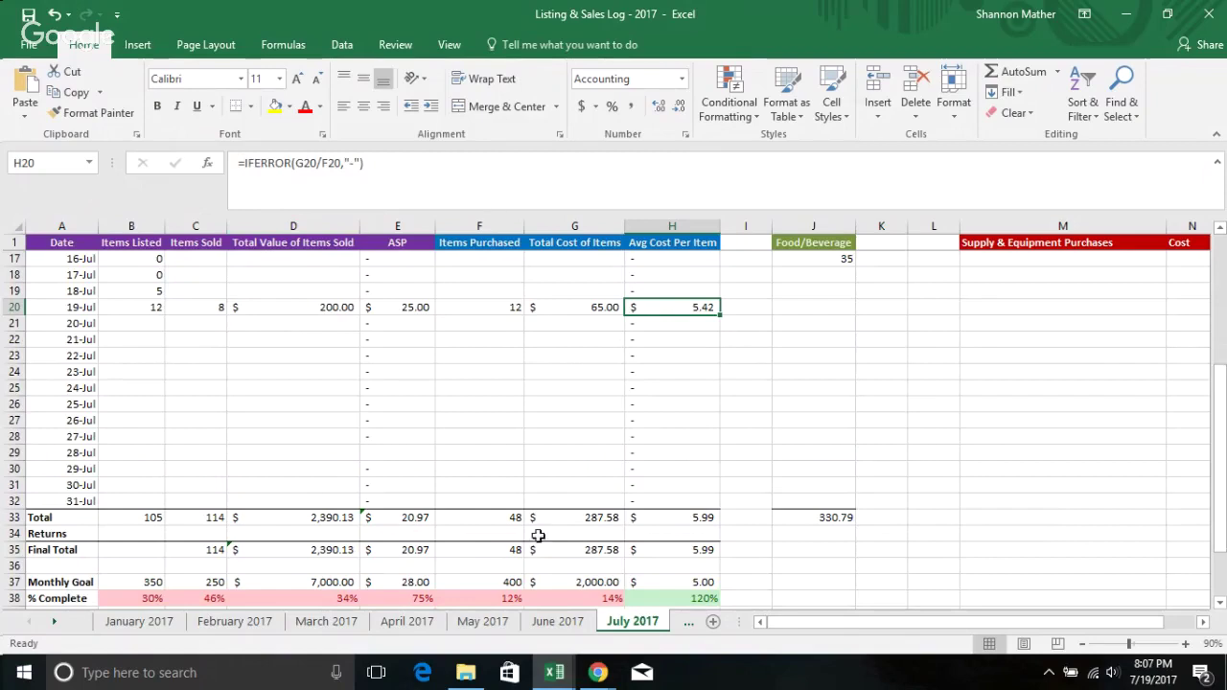
pyautogui.scroll(-1, 441, 438)
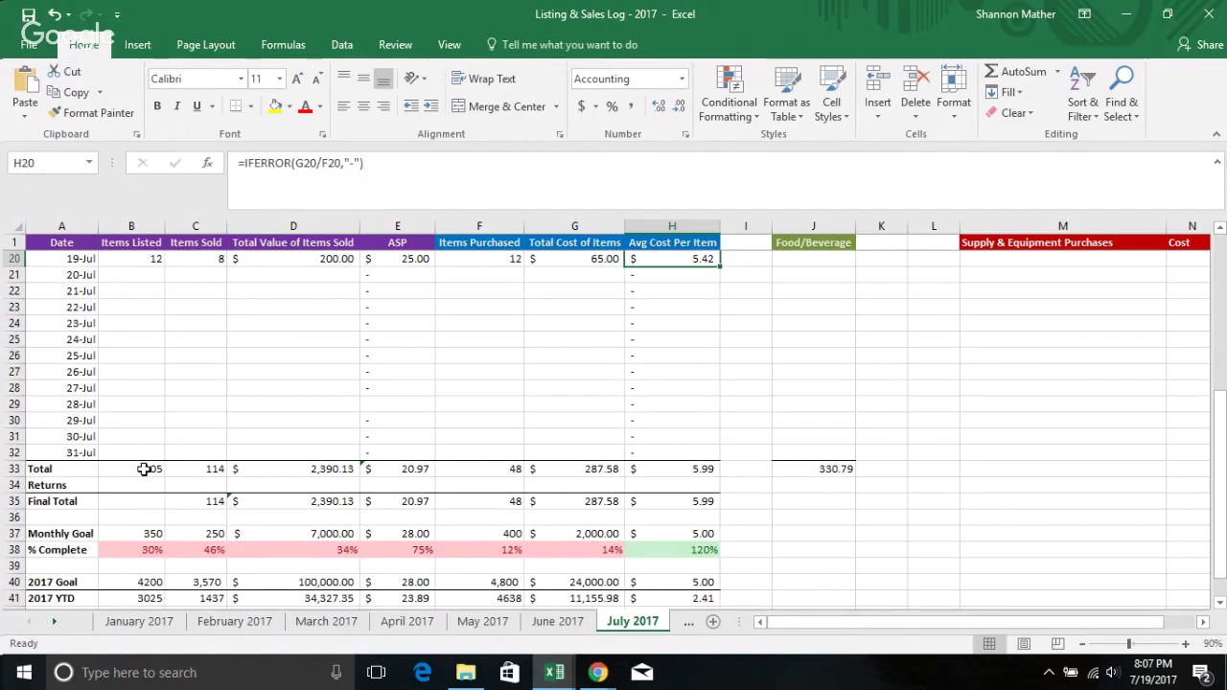
pyautogui.click(204, 469)
pyautogui.click(131, 474)
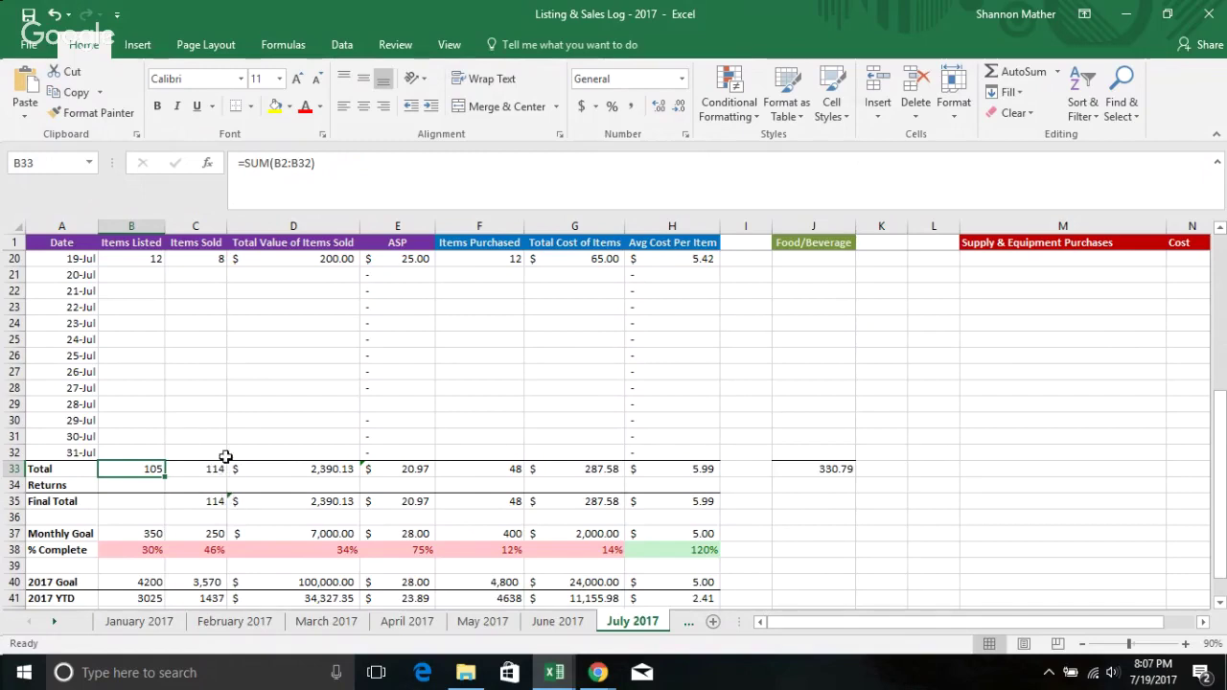
pyautogui.scroll(5, 305, 455)
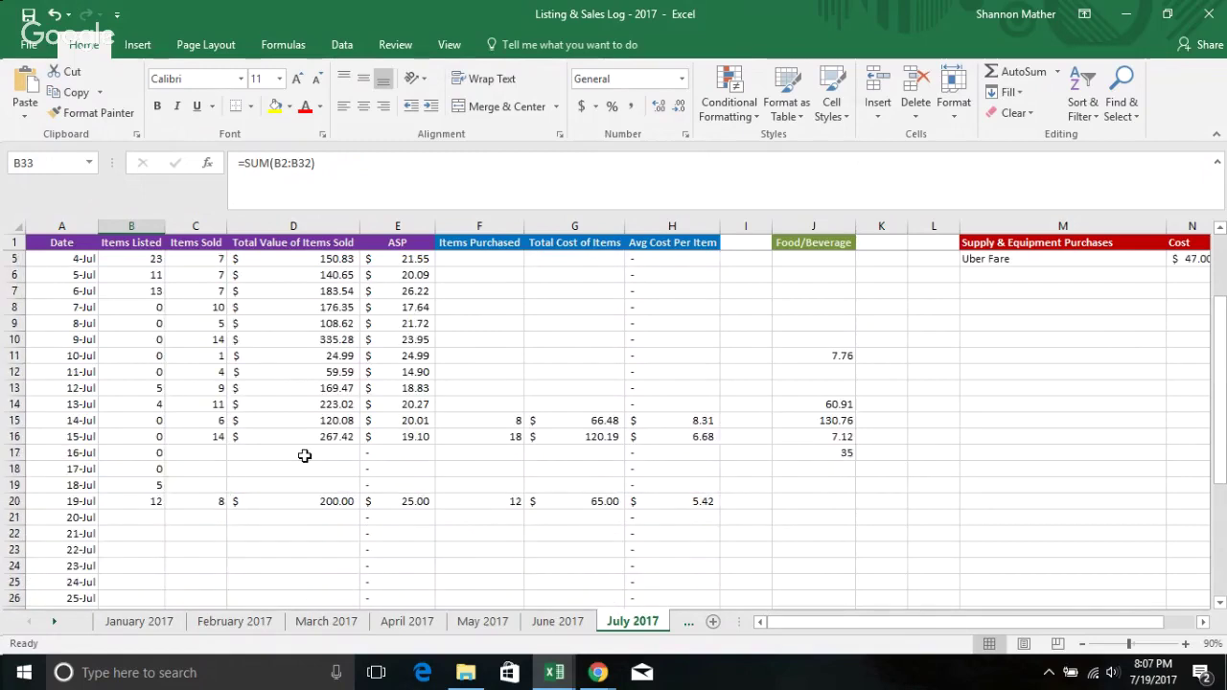
pyautogui.scroll(-6, 305, 455)
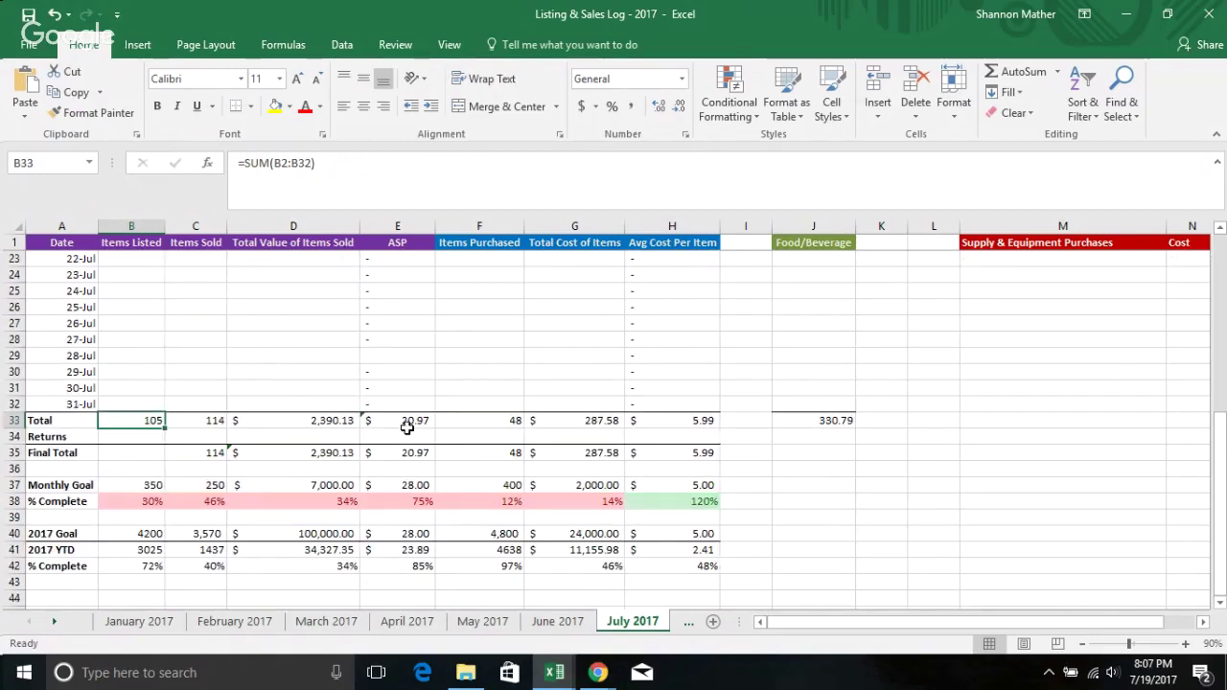
# Inspect the ASP formula in the Total row and compare it with the daily ASP values
pyautogui.click(408, 427)
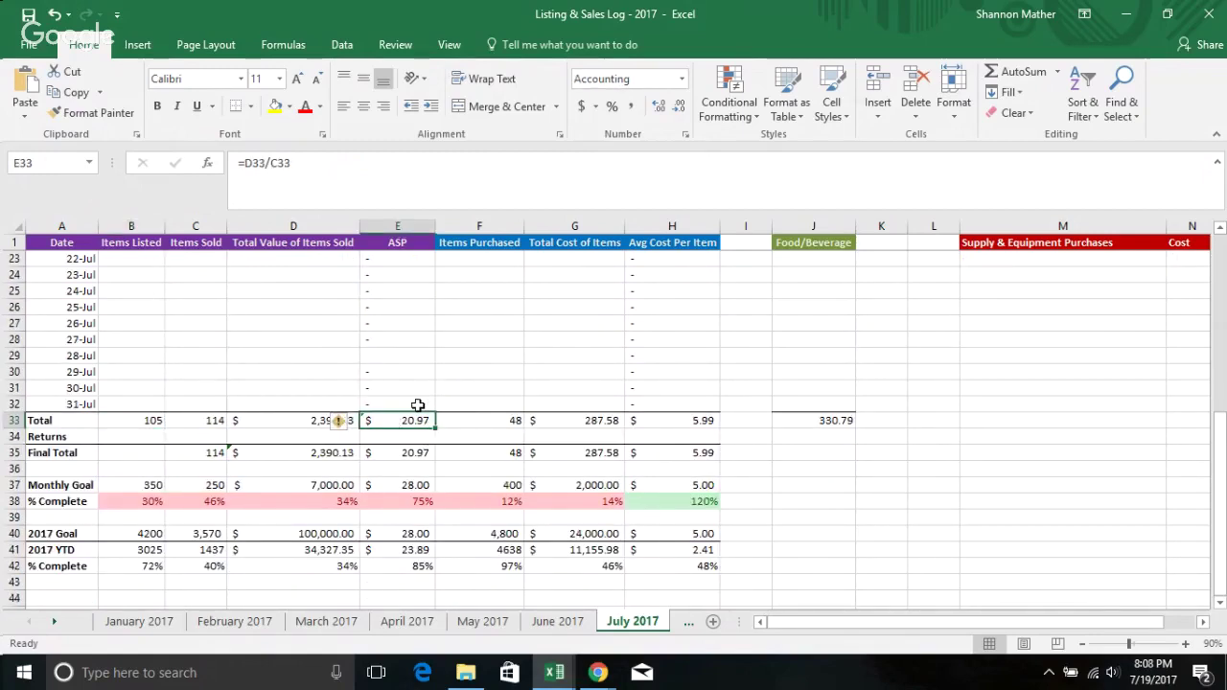
pyautogui.scroll(5, 417, 408)
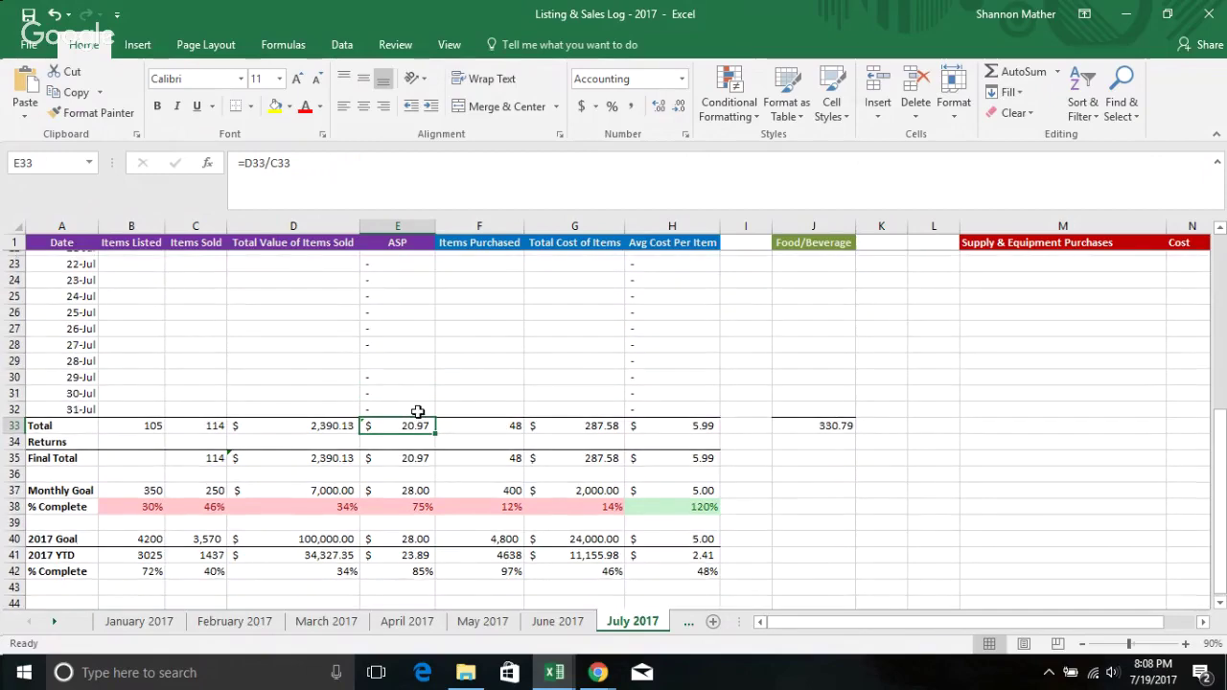
pyautogui.scroll(2, 403, 403)
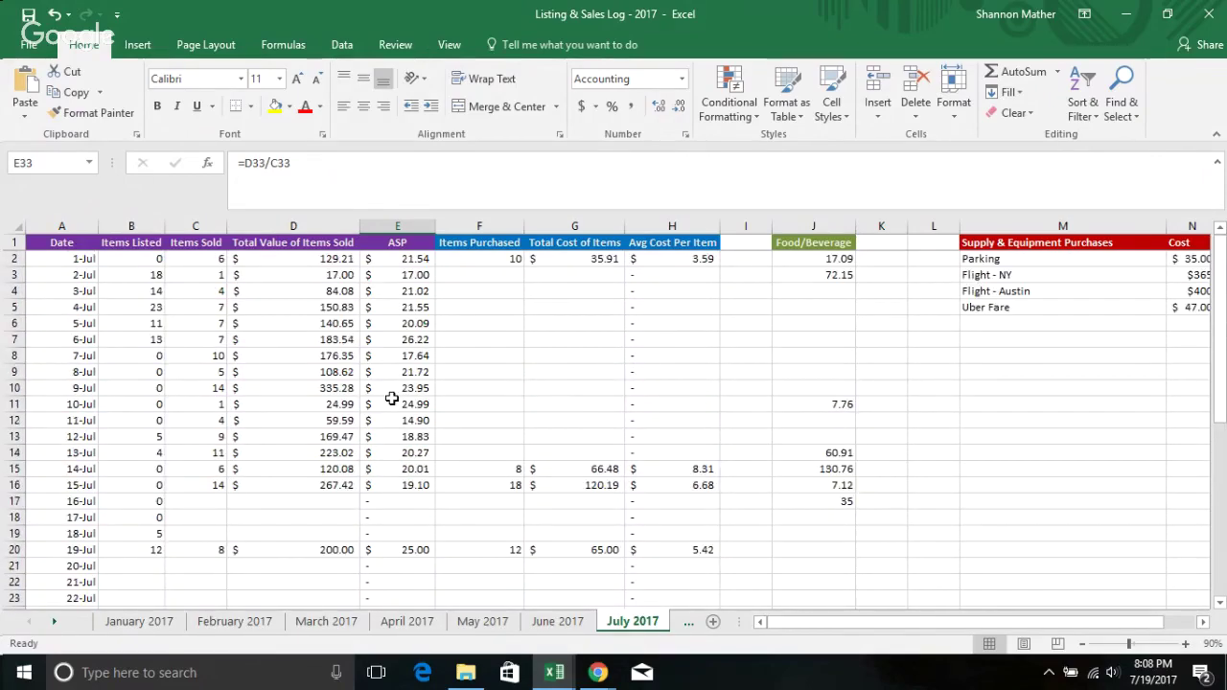
pyautogui.scroll(-3, 391, 399)
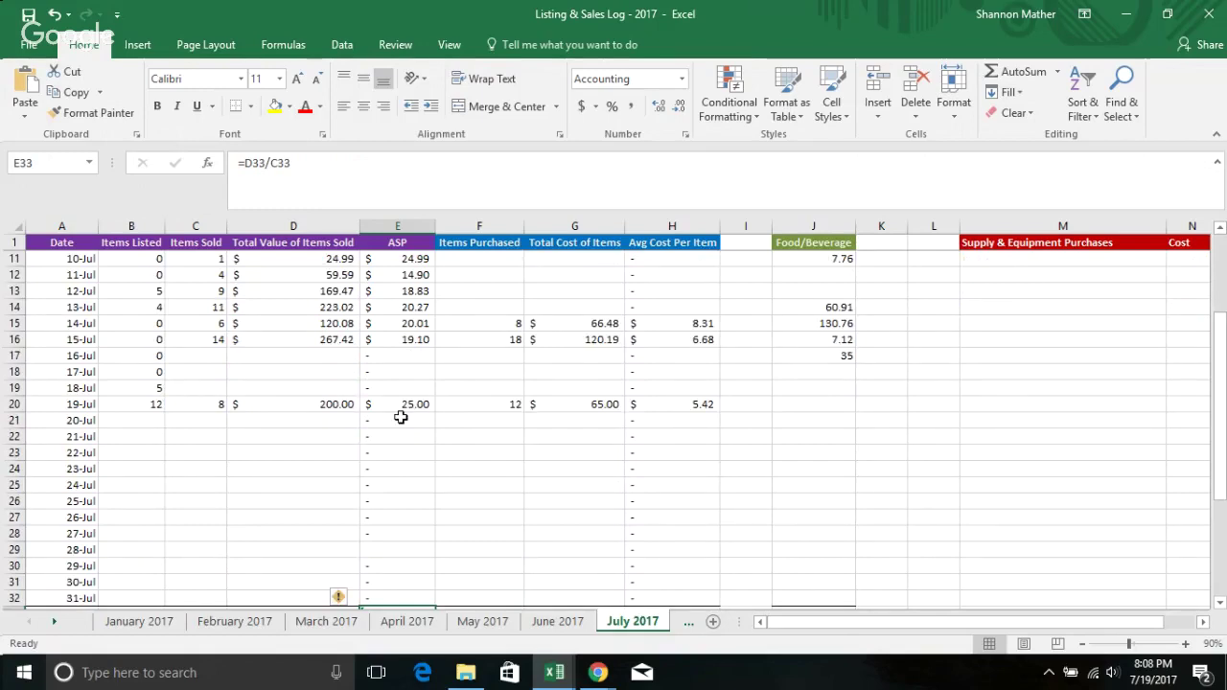
pyautogui.scroll(-2, 401, 418)
pyautogui.scroll(3, 404, 422)
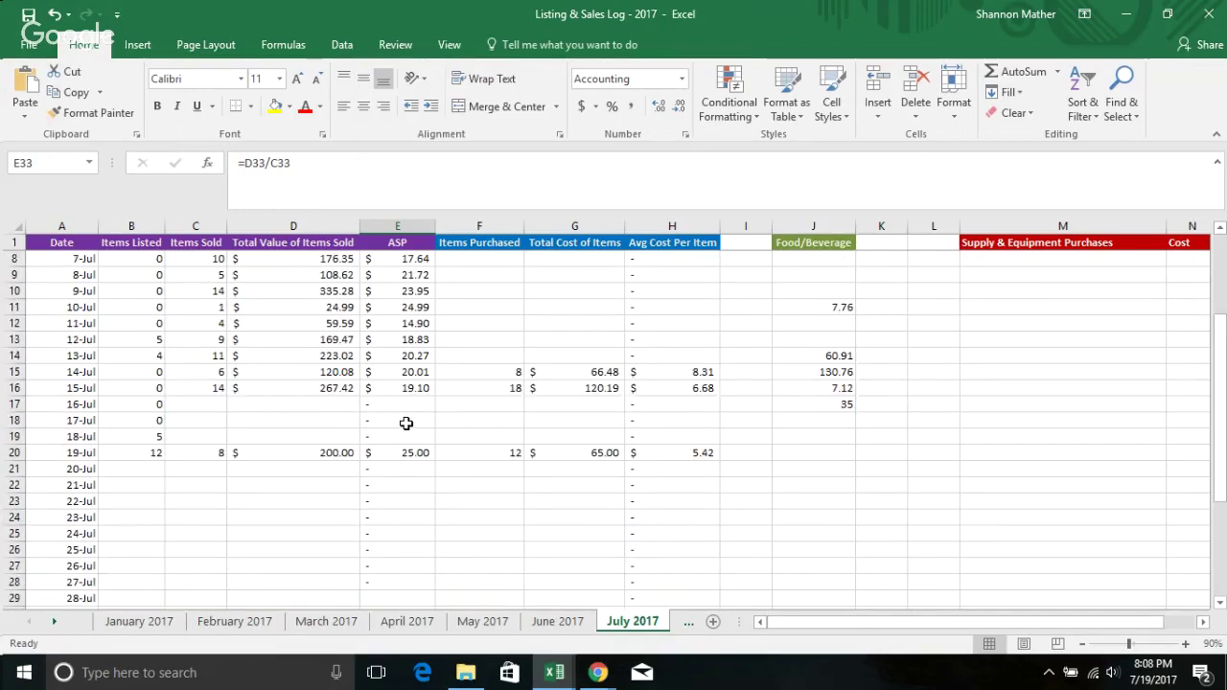
pyautogui.scroll(-1, 393, 424)
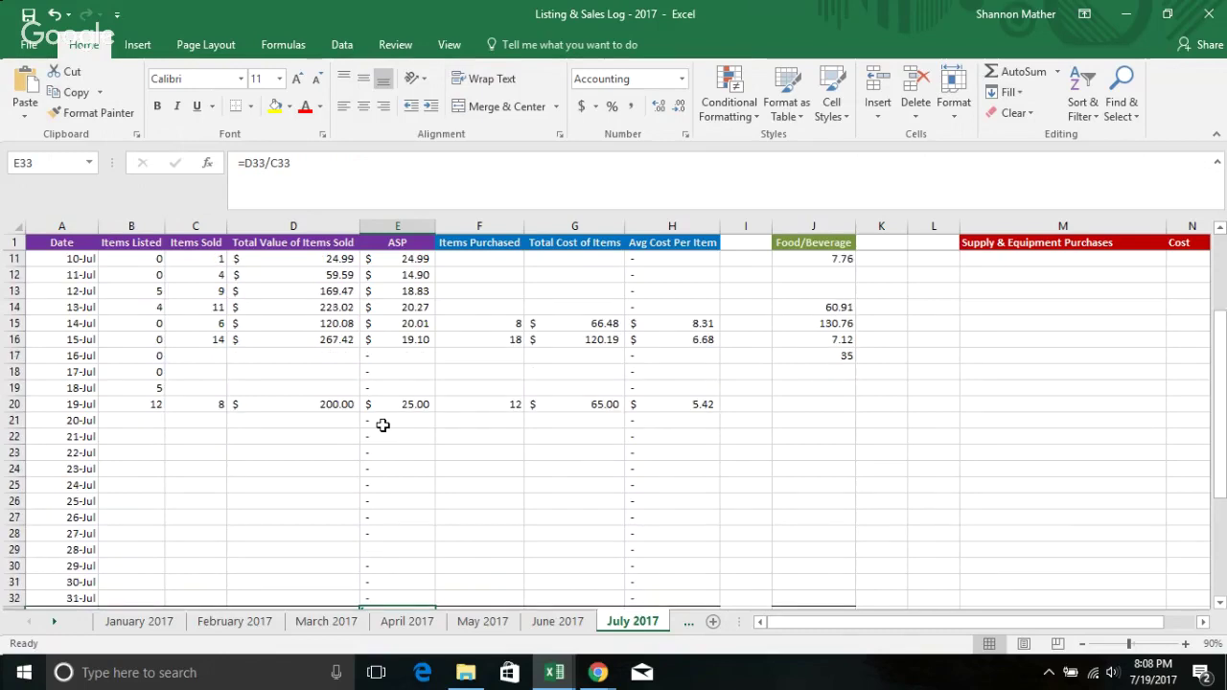
pyautogui.scroll(-3, 383, 425)
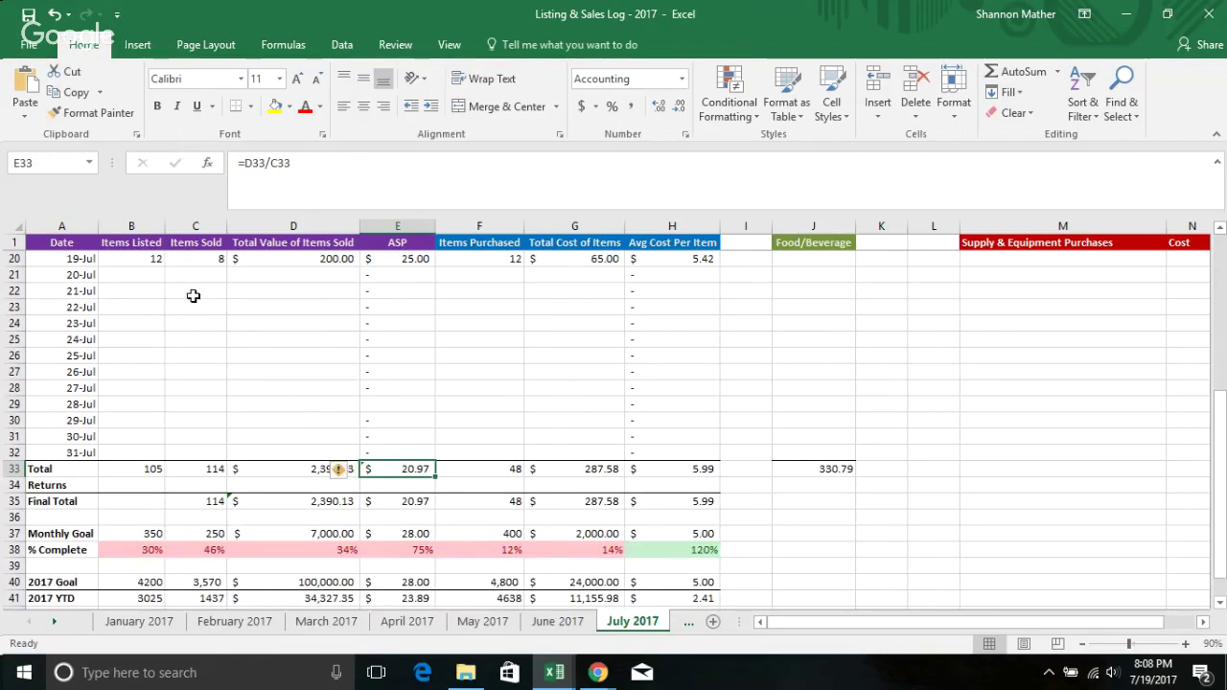
# Examine the Monthly Goal and its % Complete formulas for items listed, items sold, total value and ASP
pyautogui.click(293, 418)
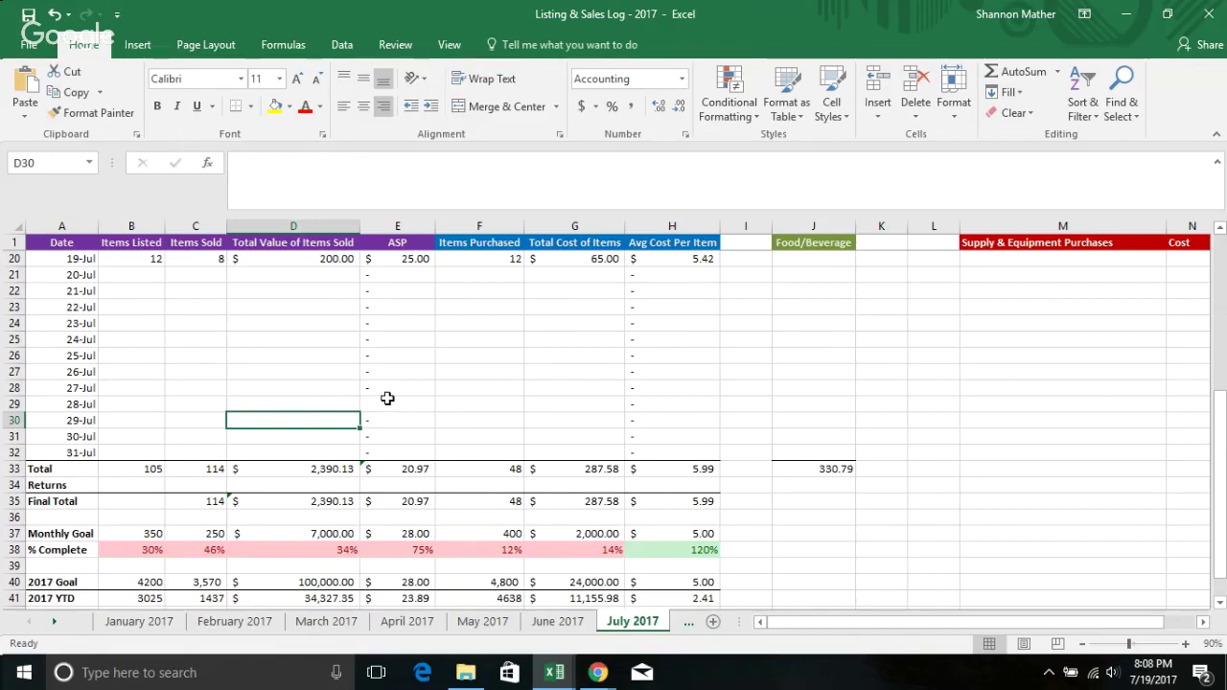
pyautogui.scroll(-2, 387, 398)
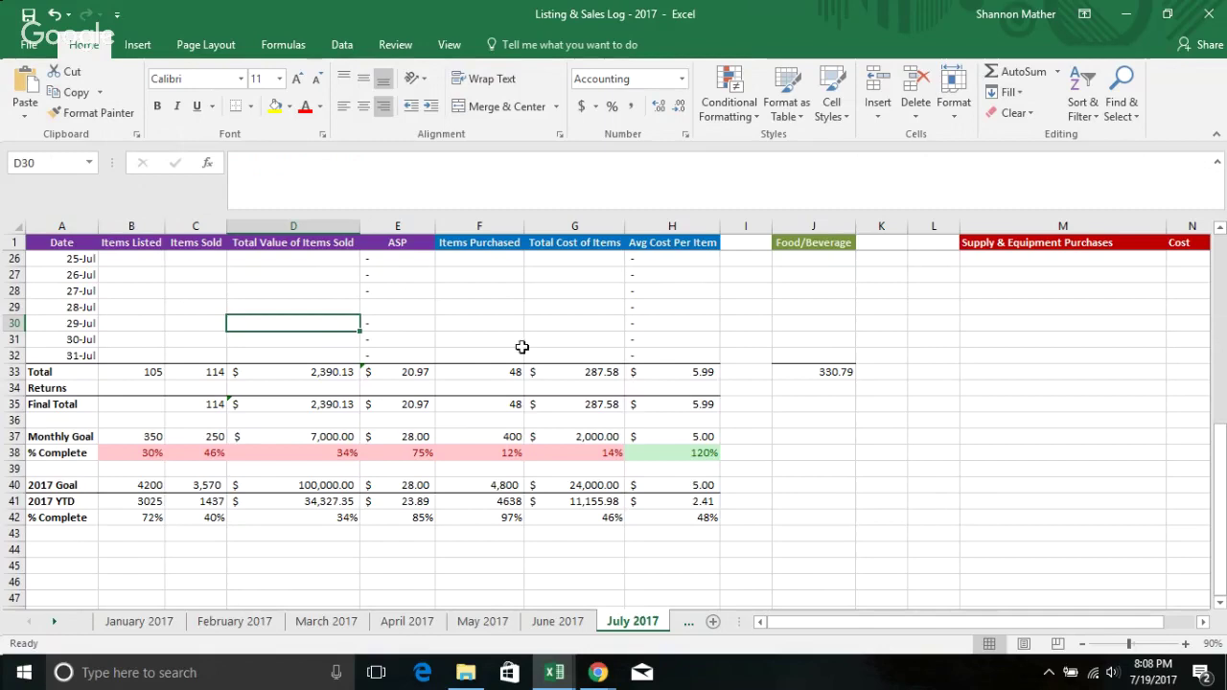
pyautogui.click(144, 439)
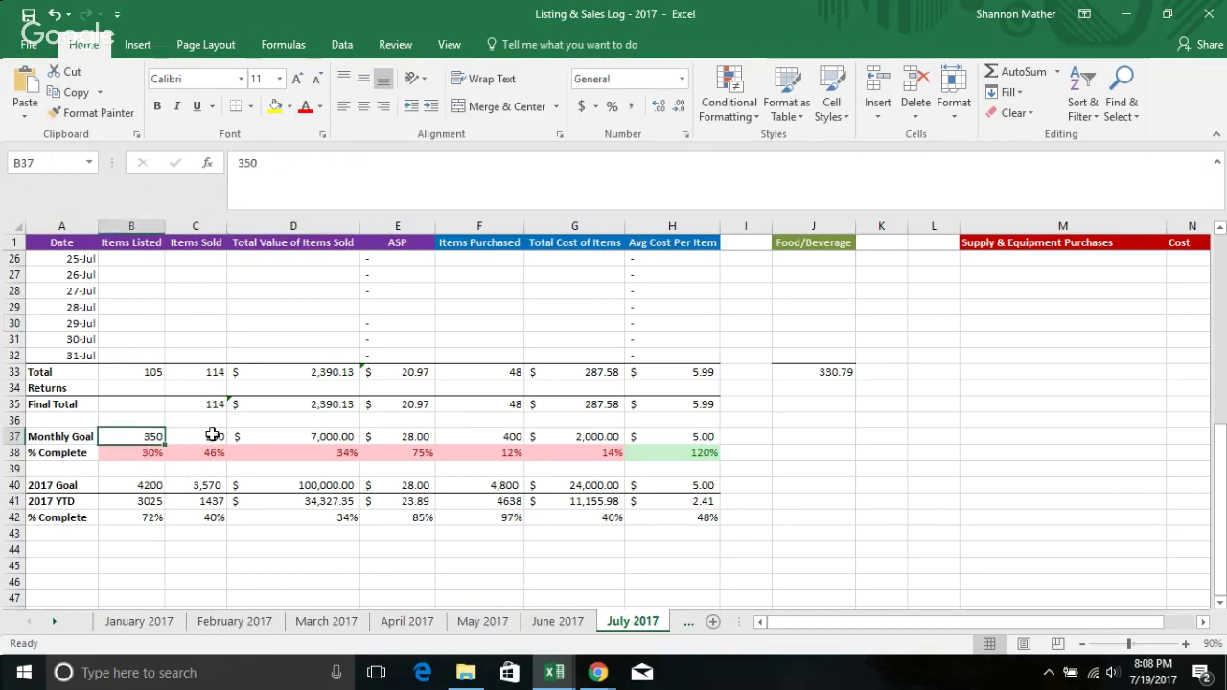
pyautogui.click(152, 456)
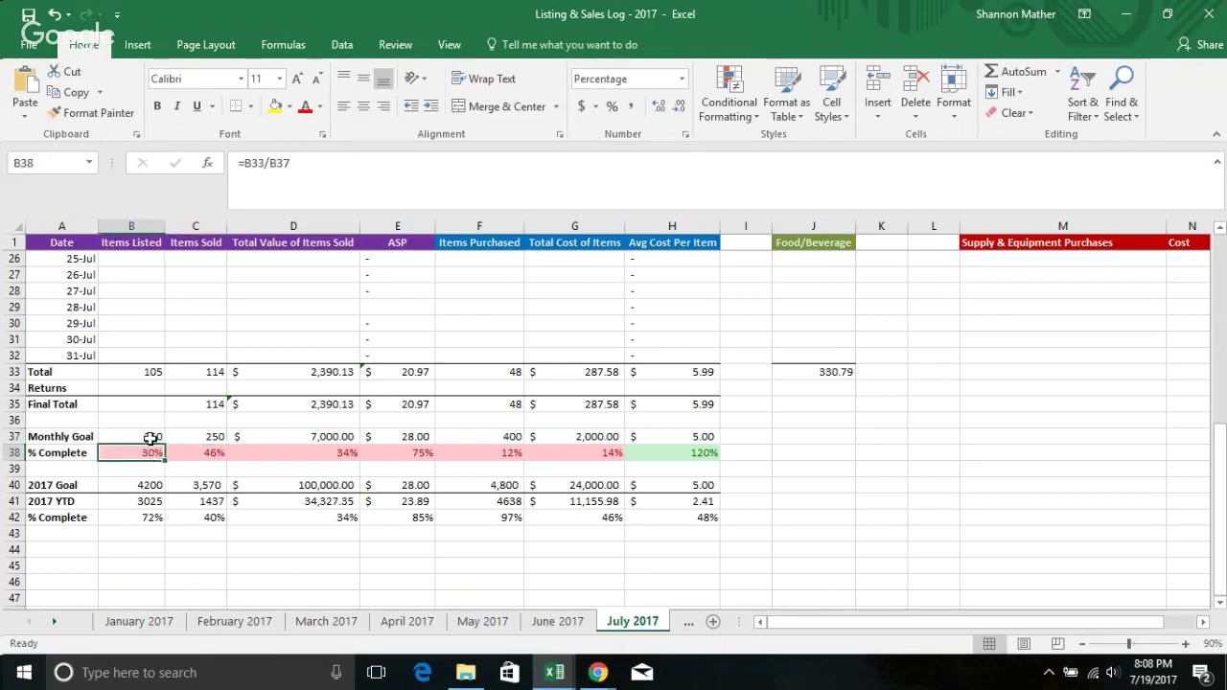
pyautogui.click(146, 372)
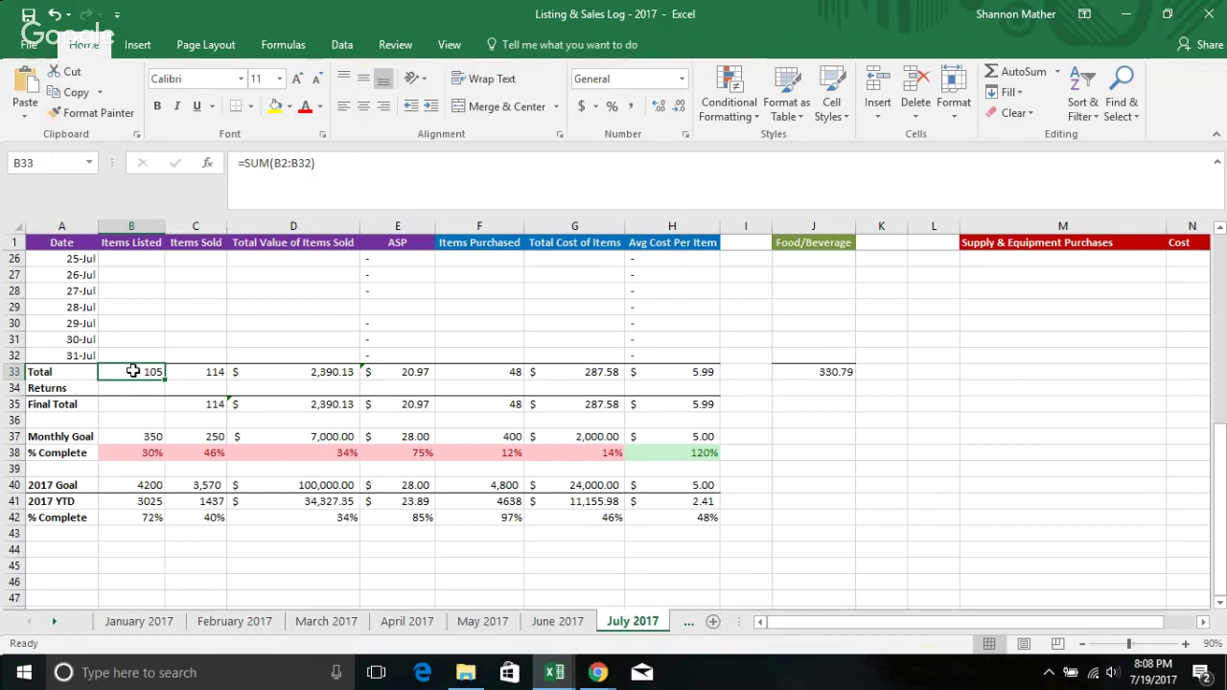
pyautogui.click(144, 437)
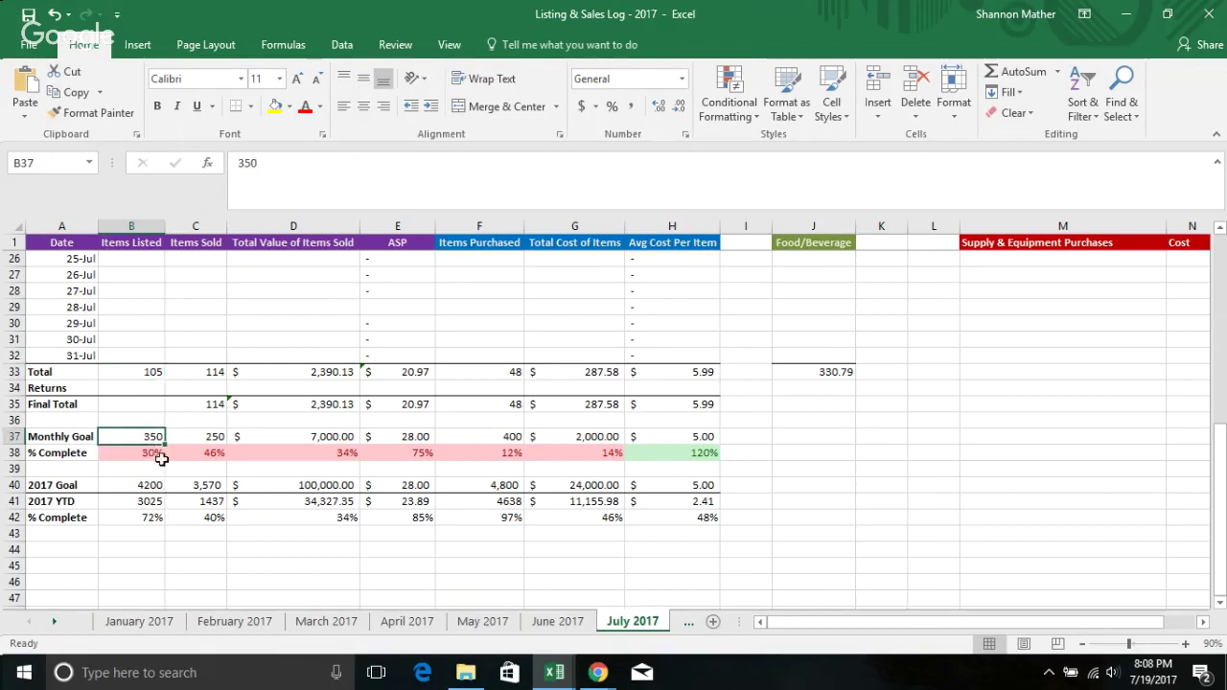
pyautogui.click(150, 451)
pyautogui.click(207, 453)
pyautogui.click(301, 452)
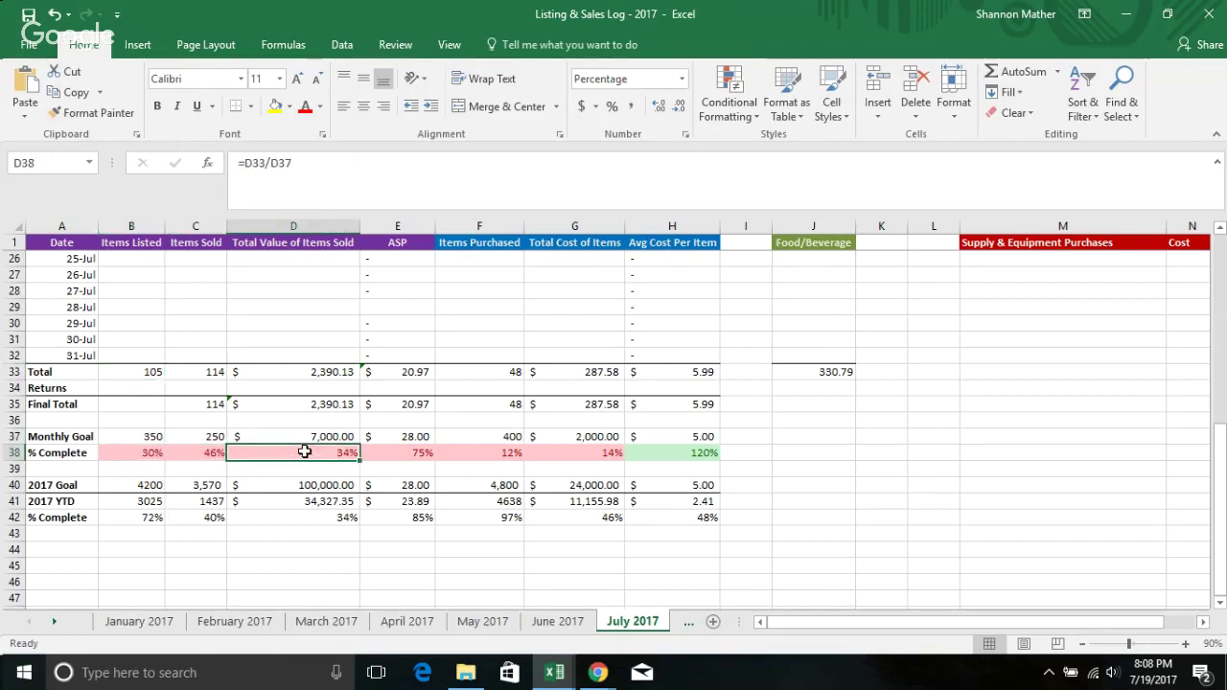
pyautogui.click(393, 452)
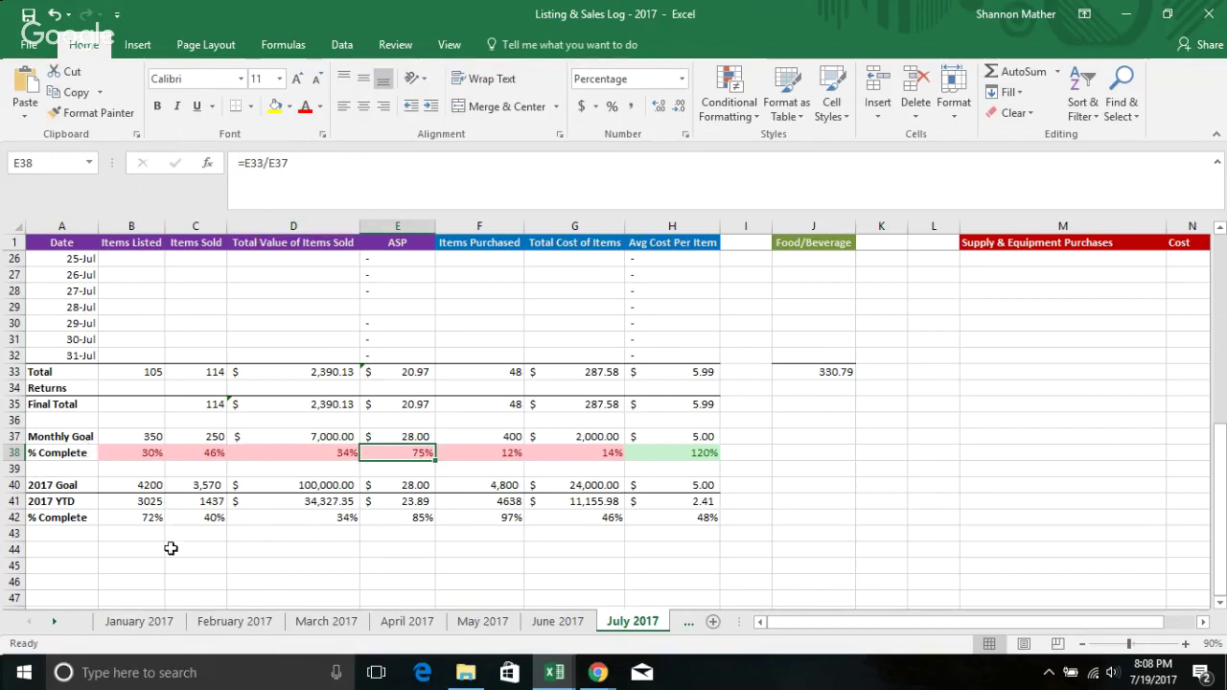
# Review the daily July entries alongside the monthly totals and goal progress
pyautogui.scroll(4, 277, 458)
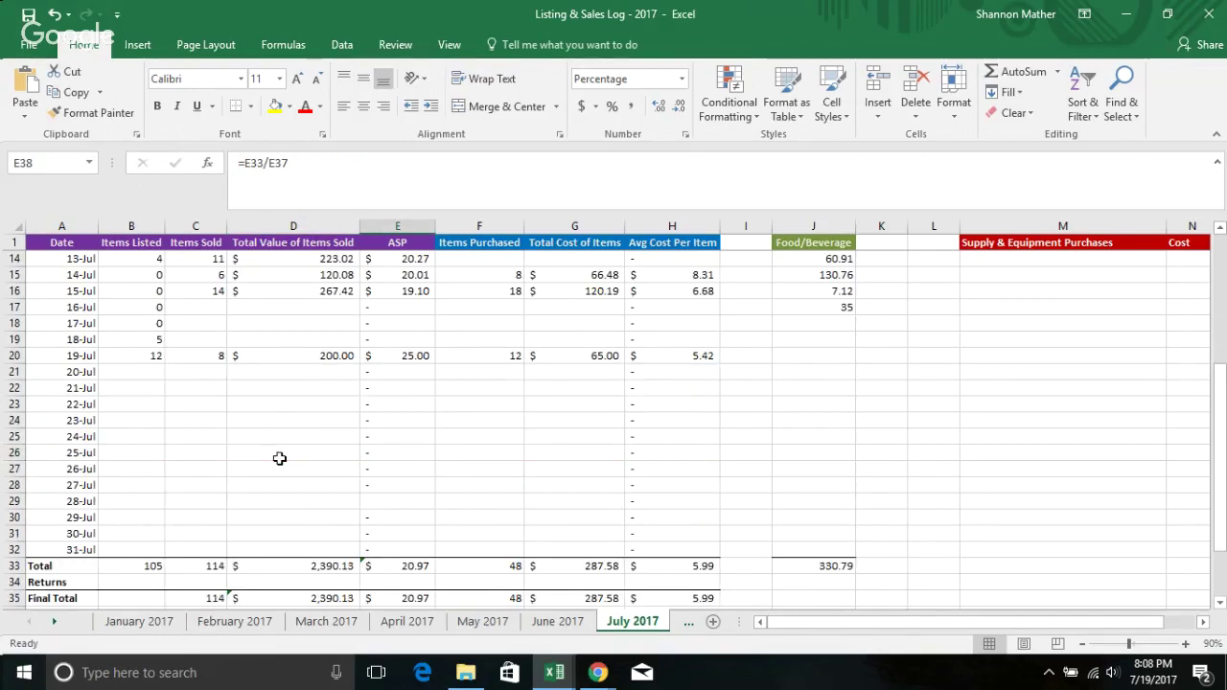
pyautogui.scroll(4, 279, 458)
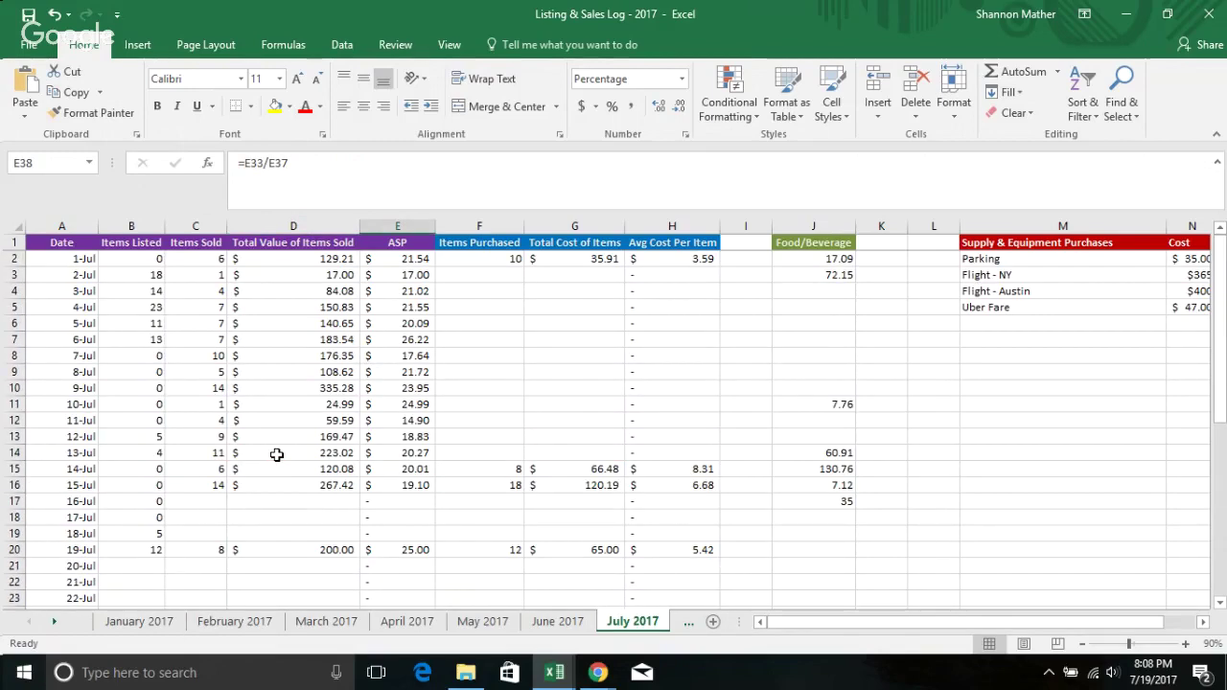
pyautogui.scroll(-7, 276, 454)
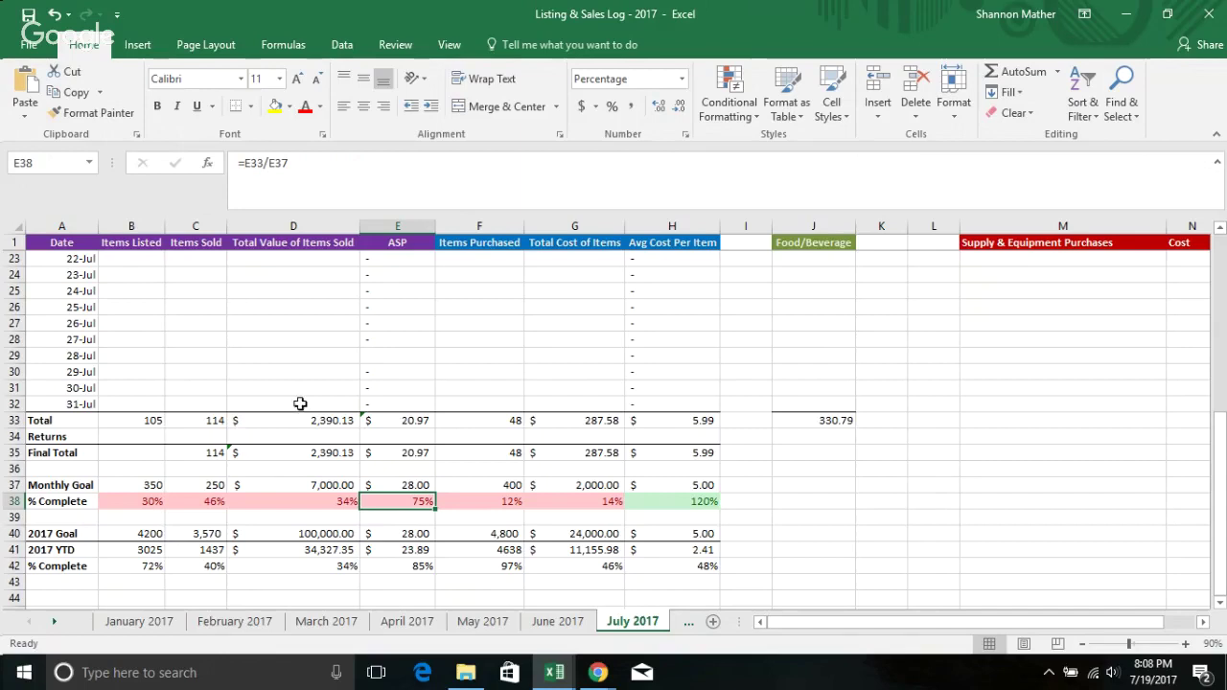
pyautogui.scroll(5, 300, 404)
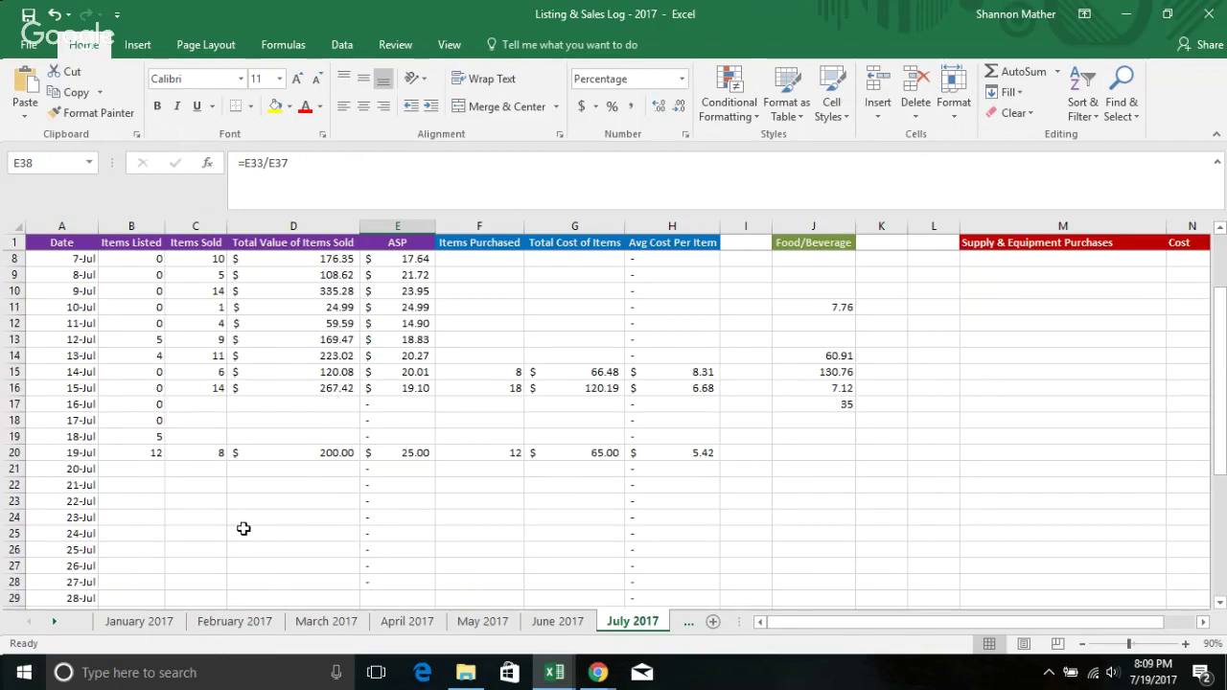
pyautogui.scroll(-4, 244, 528)
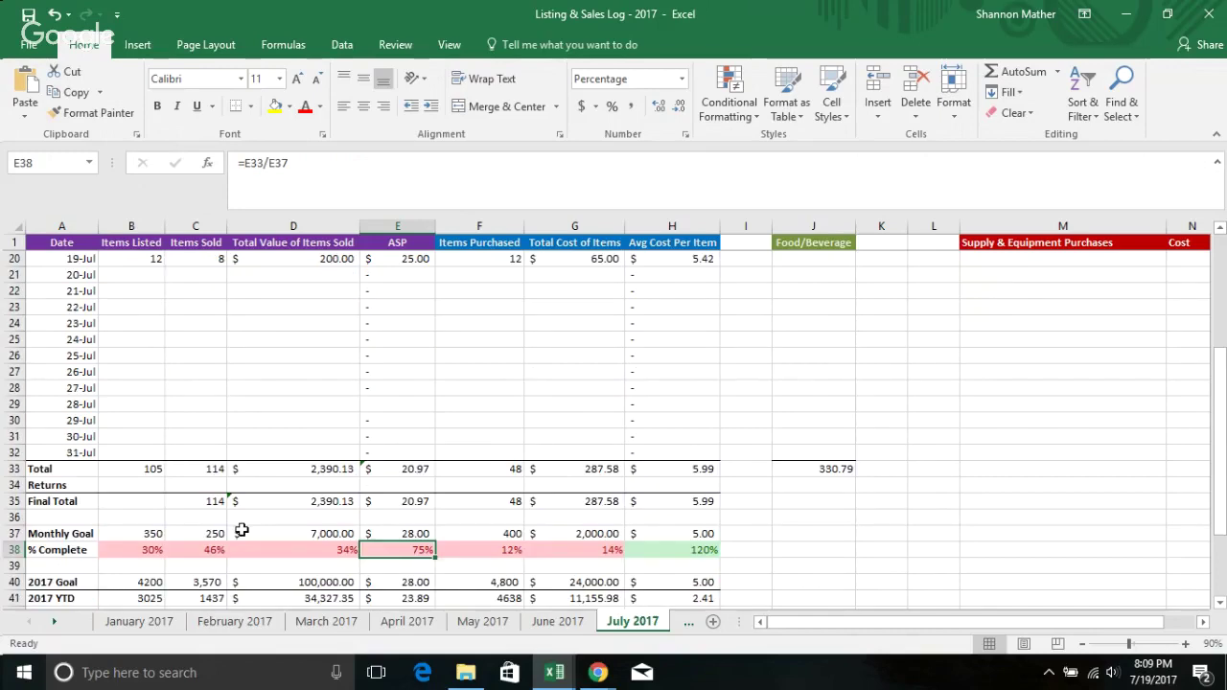
# Look over the 2017 Goal and 2017 YTD rows beneath the July totals, and return to the daily entries
pyautogui.scroll(-3, 243, 529)
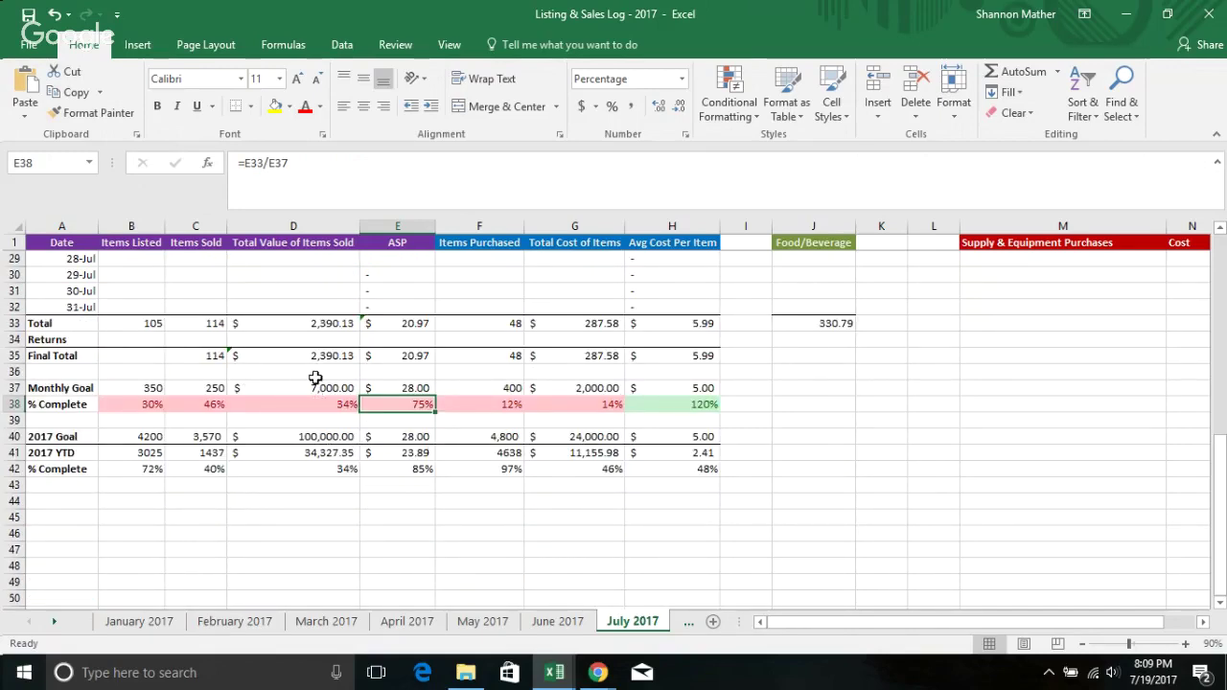
pyautogui.scroll(1, 315, 378)
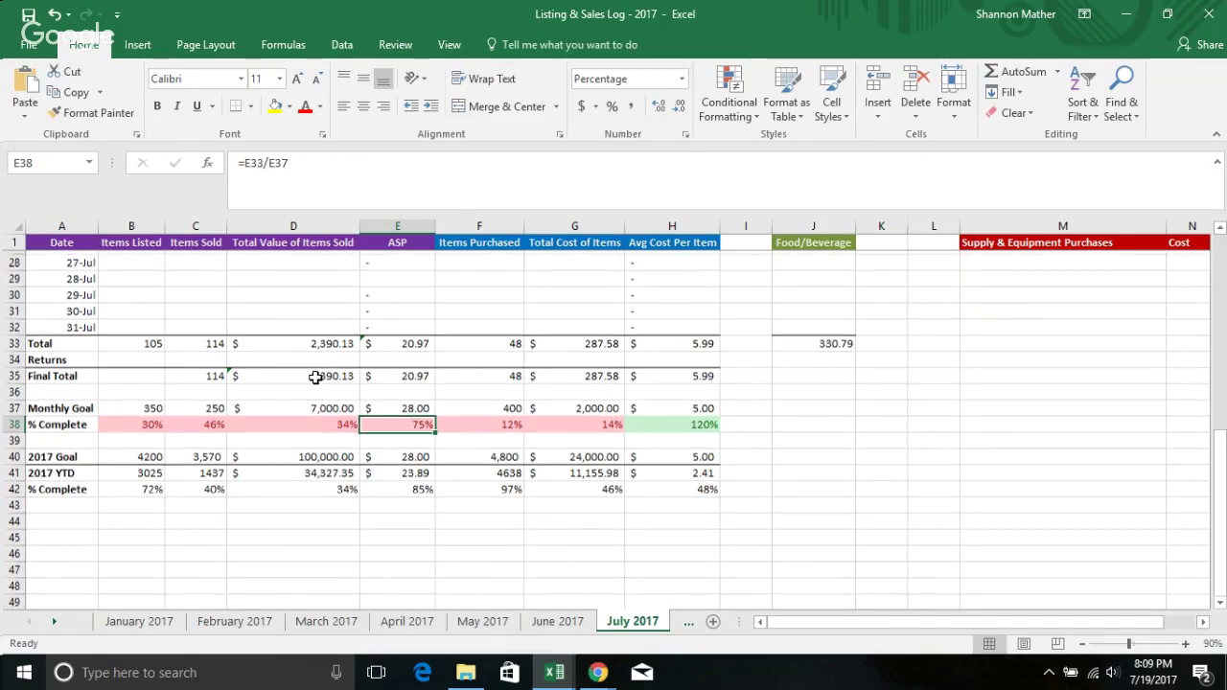
pyautogui.scroll(6, 316, 378)
pyautogui.scroll(3, 315, 388)
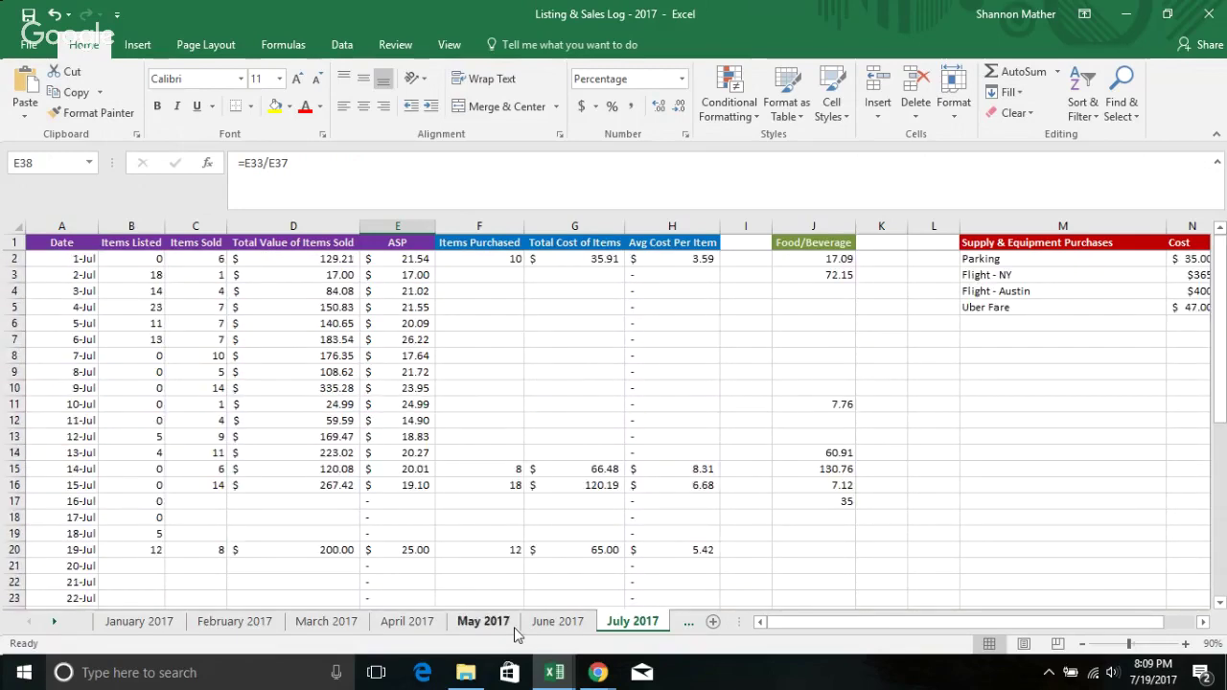
# Switch to the Top Notch Threads - 2017 - Financials workbook and inspect the monthly Gross Sales from January through June
pyautogui.click(554, 672)
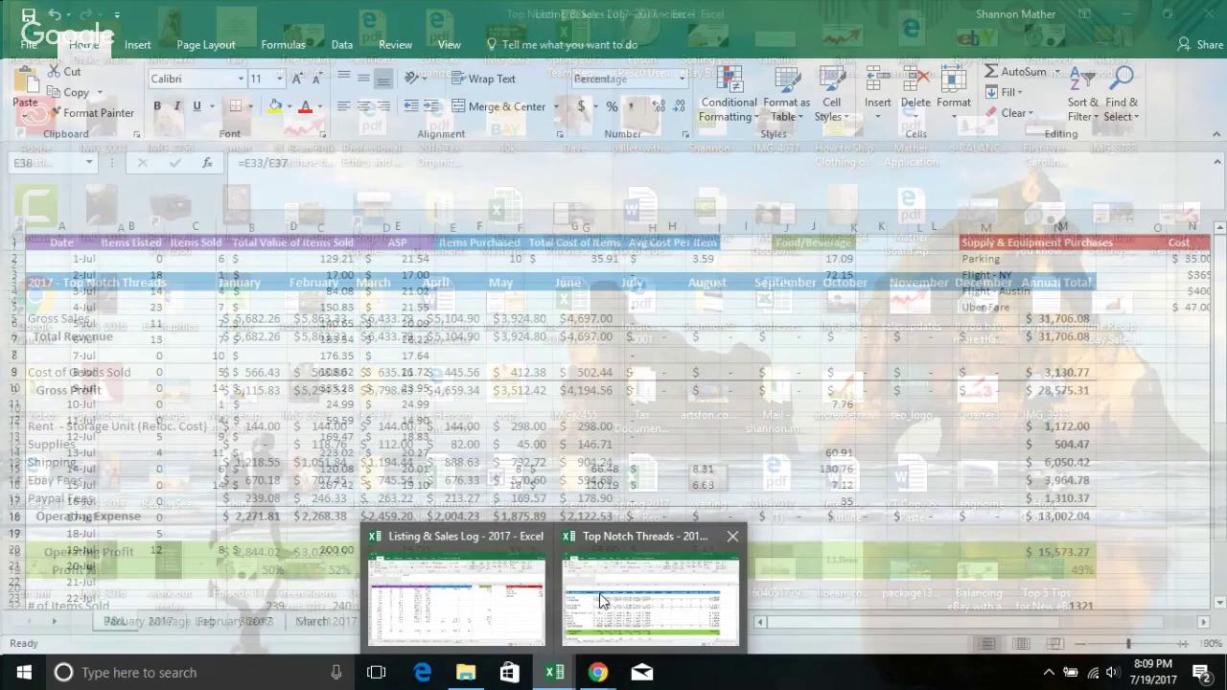
pyautogui.click(600, 594)
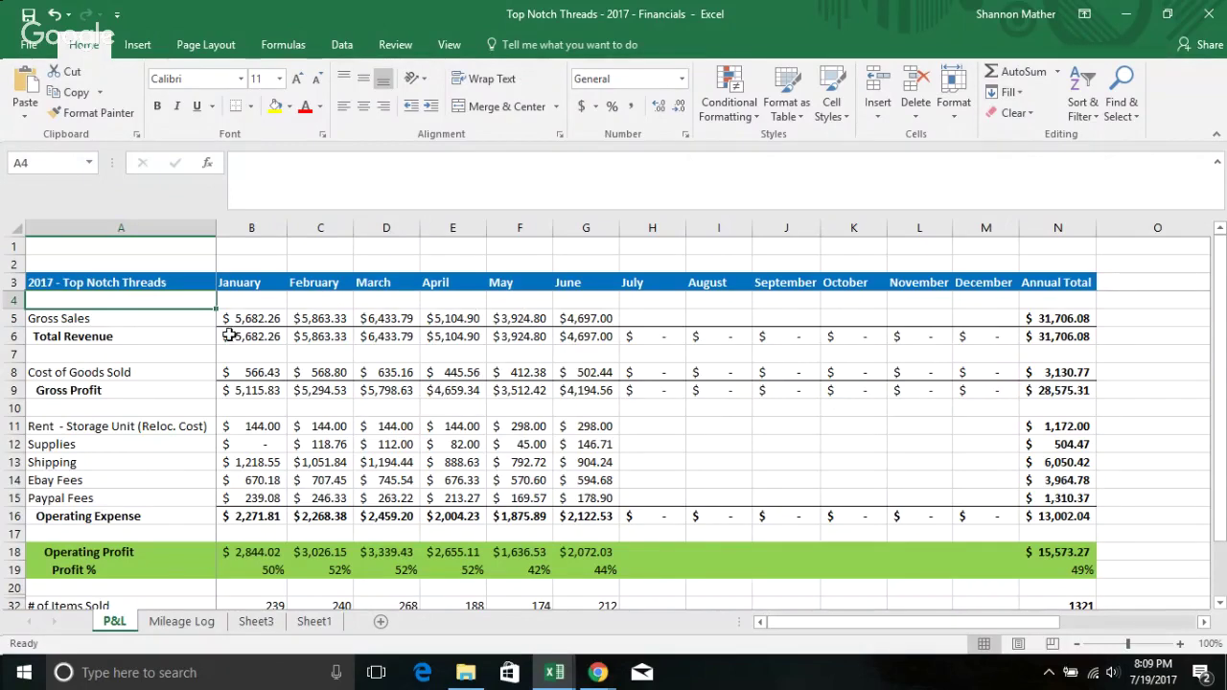
pyautogui.click(256, 318)
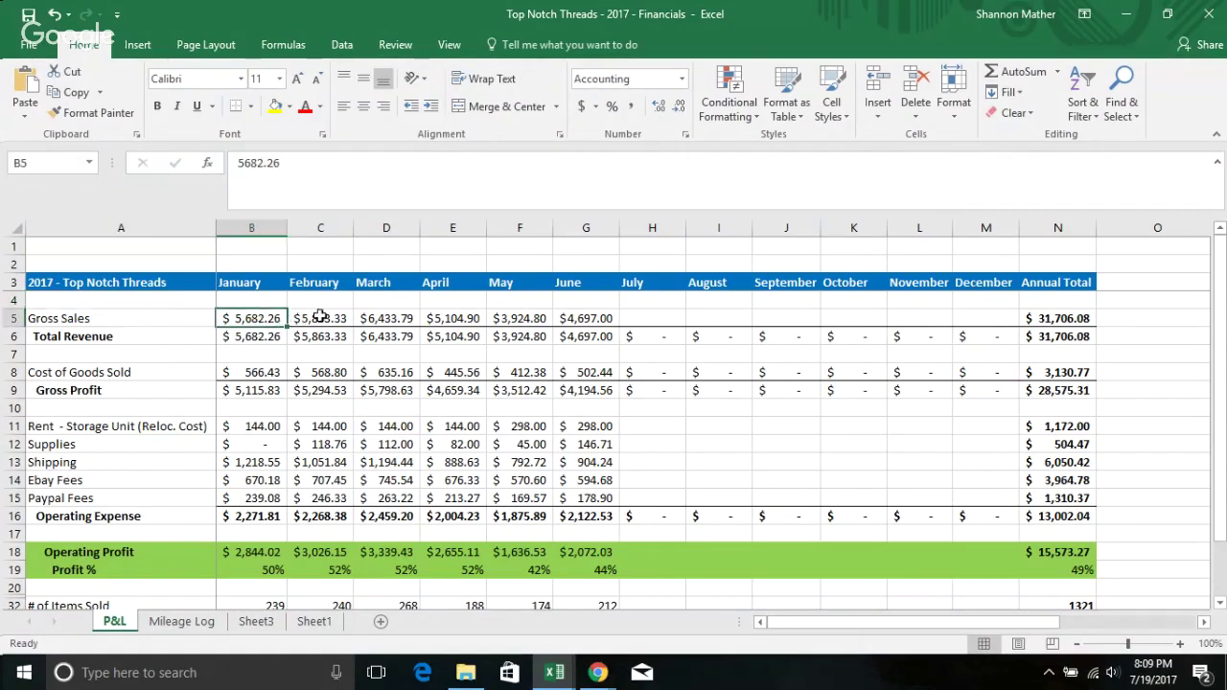
pyautogui.click(319, 319)
pyautogui.click(576, 318)
pyautogui.click(254, 319)
pyautogui.click(589, 318)
# Return to the Listing & Sales Log and inspect June's Final Total for the value of items sold
pyautogui.moveTo(555, 685)
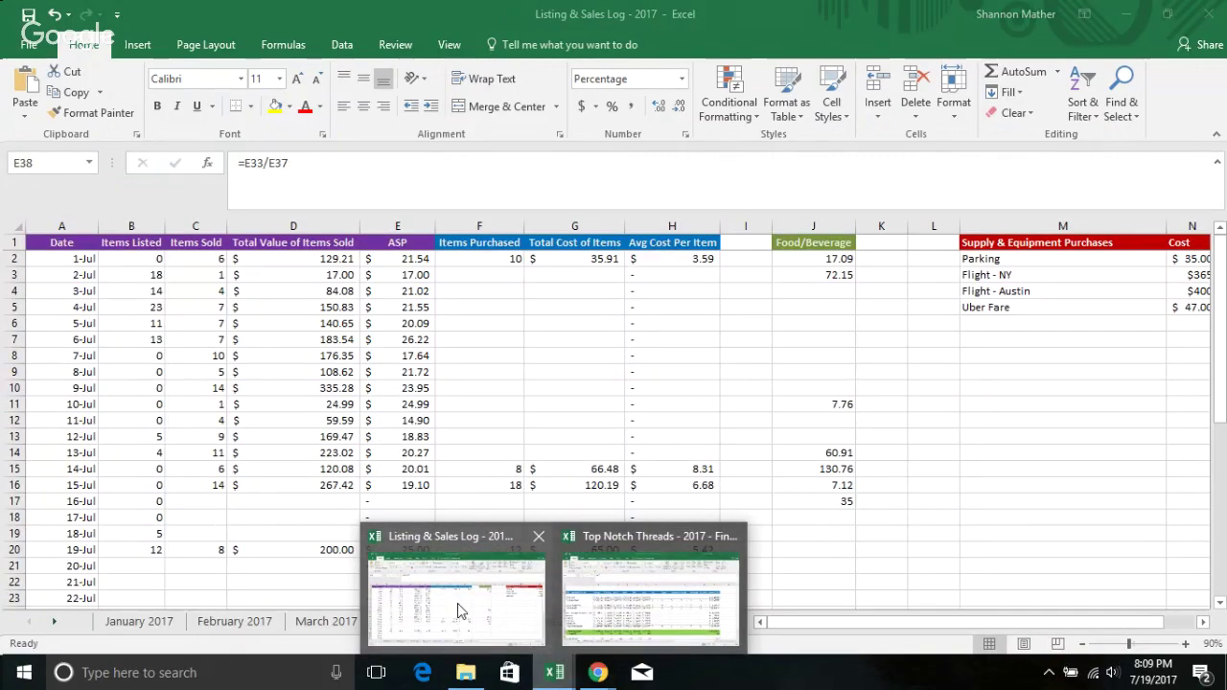
pyautogui.click(457, 603)
pyautogui.scroll(-5, 566, 582)
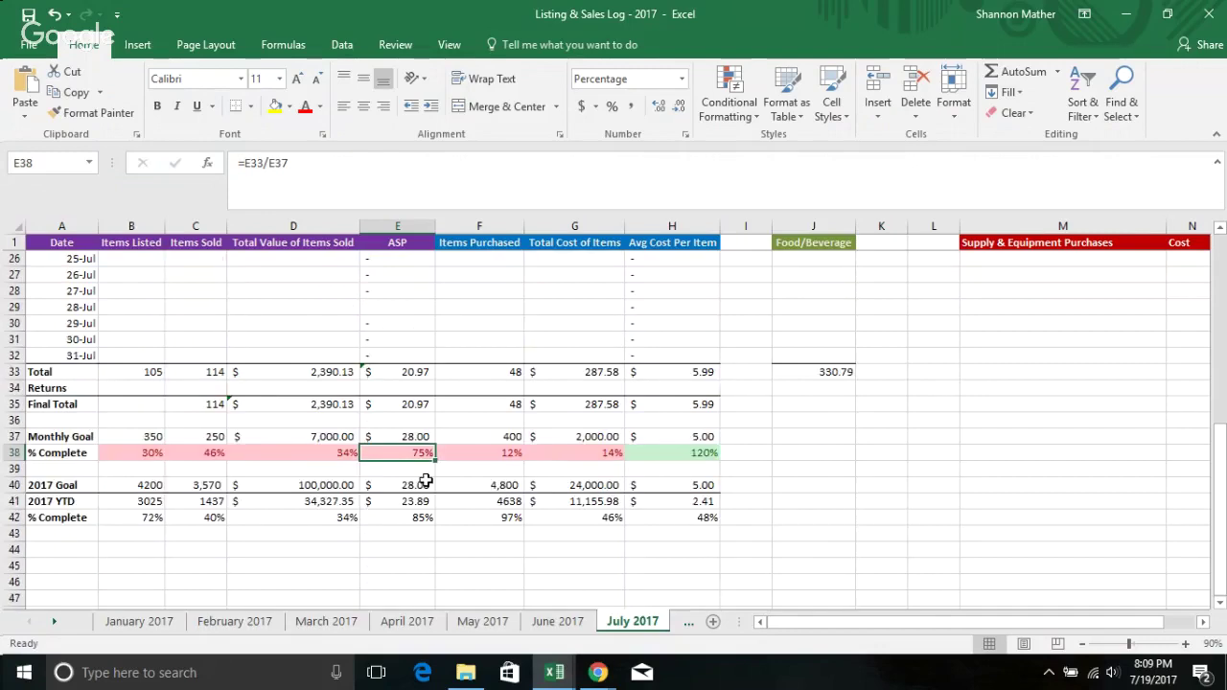
pyautogui.hotkey('ctrl', 'pageup')
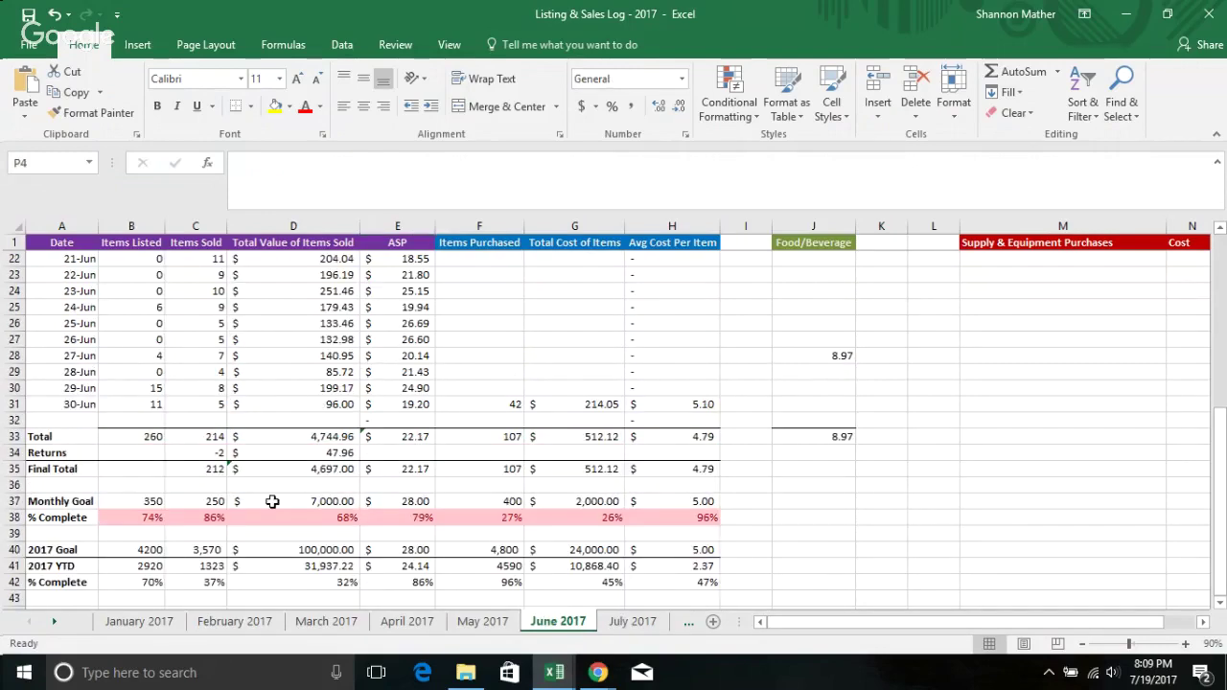
pyautogui.click(329, 469)
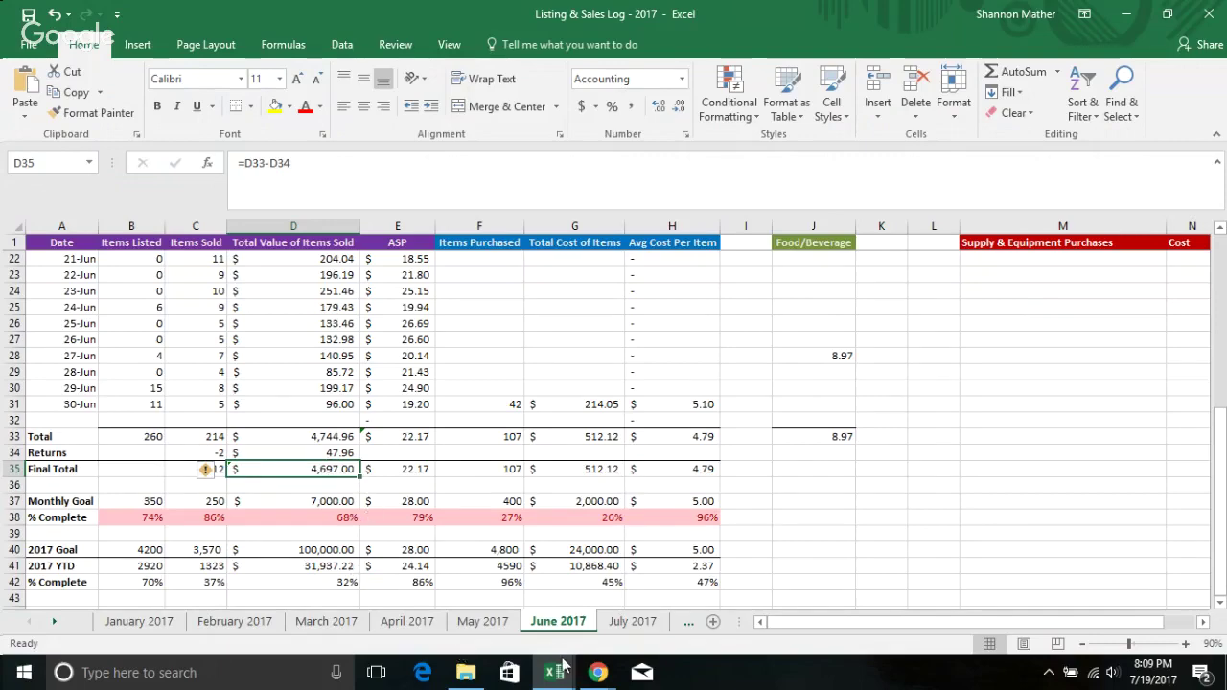
# Switch to the Financials workbook and inspect the June Cost of Goods Sold formula
pyautogui.moveTo(556, 671)
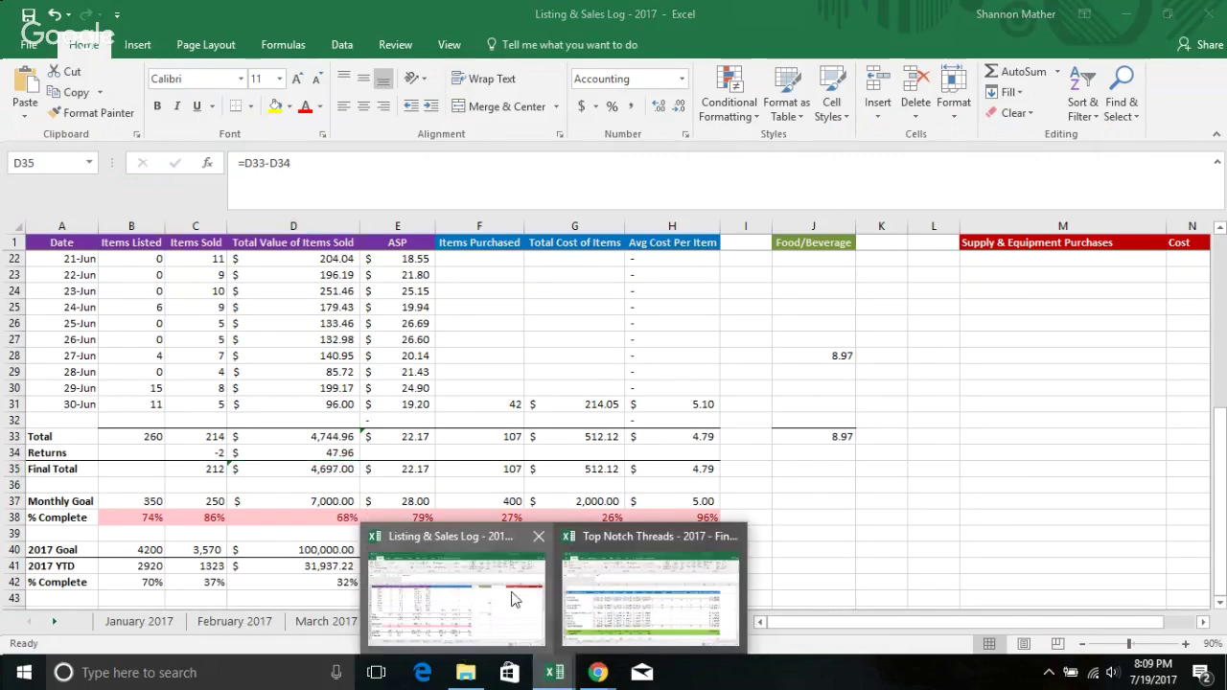
pyautogui.click(610, 599)
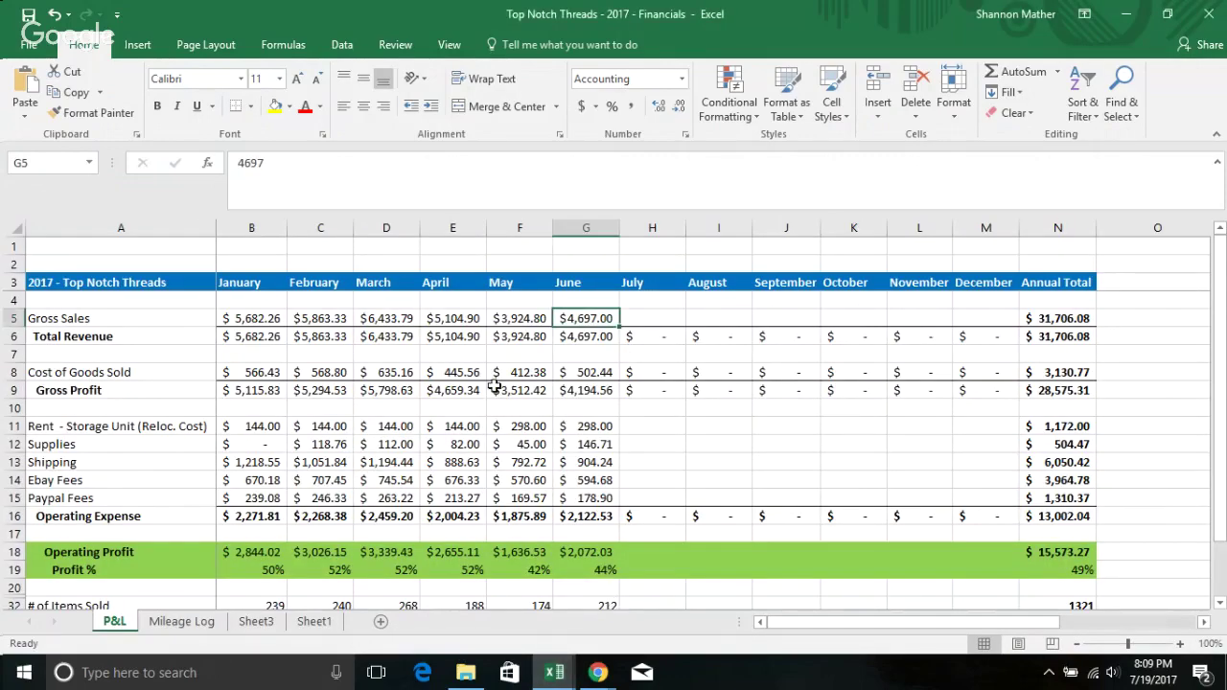
pyautogui.click(603, 374)
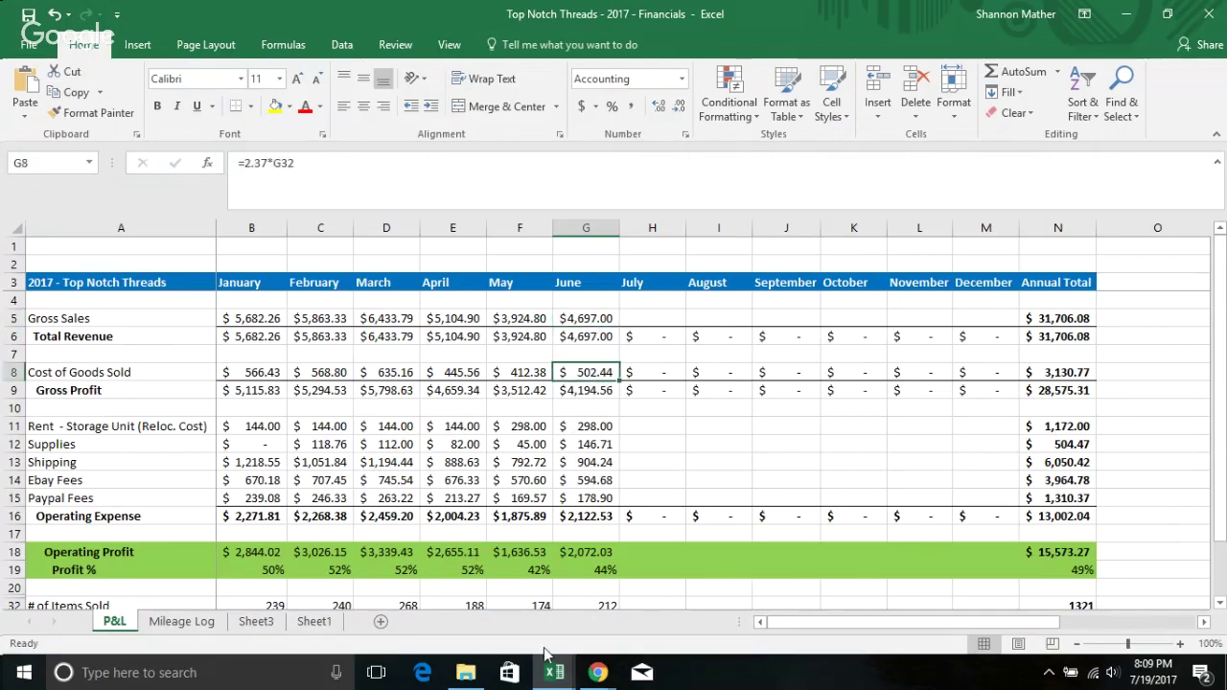
# Inspect the 2017 YTD average cost per item on the June 2017 sheet of the Listing & Sales Log
pyautogui.click(483, 603)
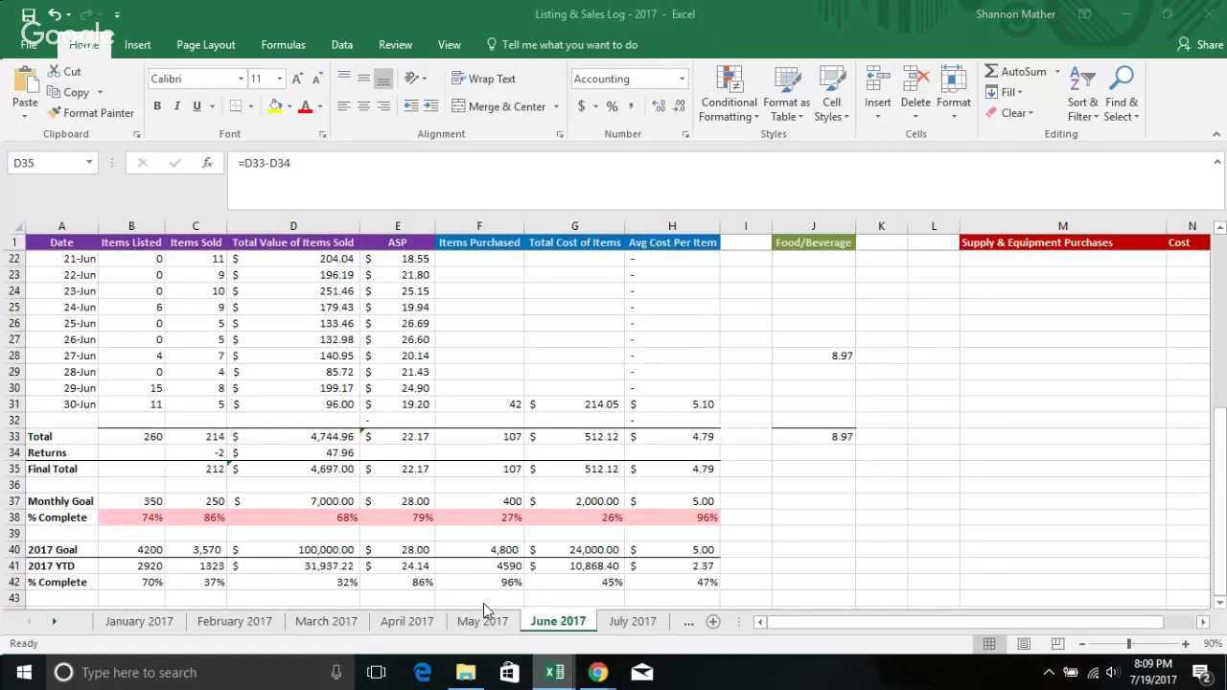
pyautogui.click(631, 622)
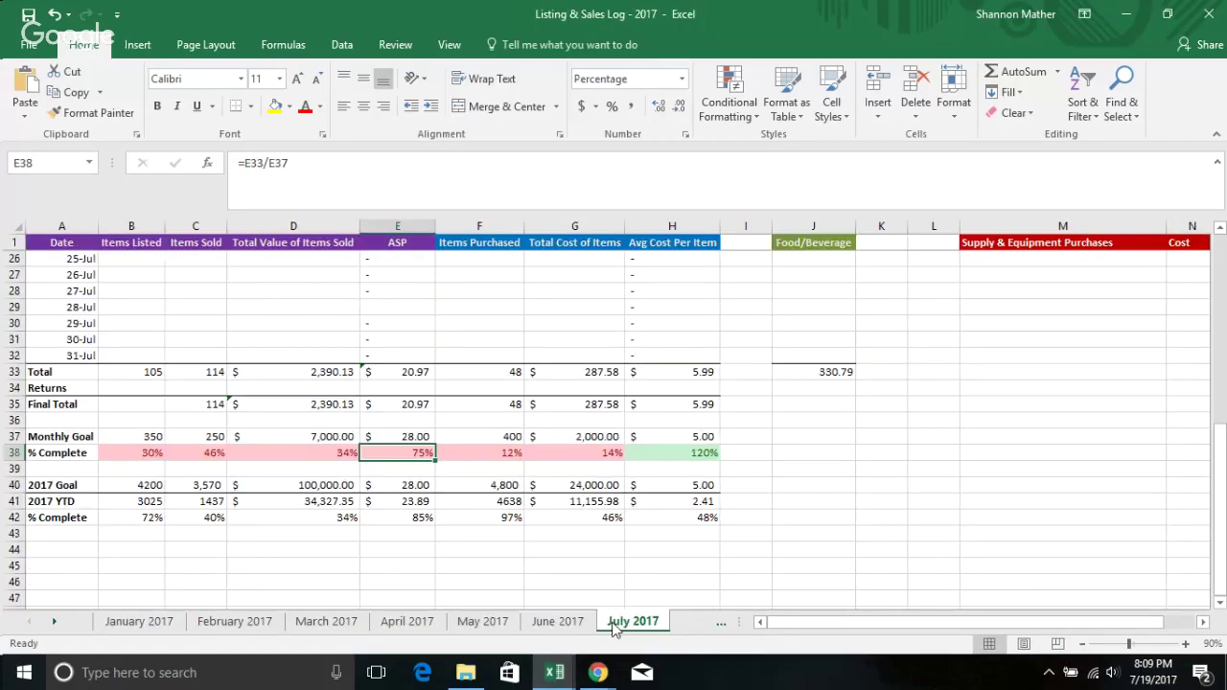
pyautogui.hotkey('ctrl', 'pageup')
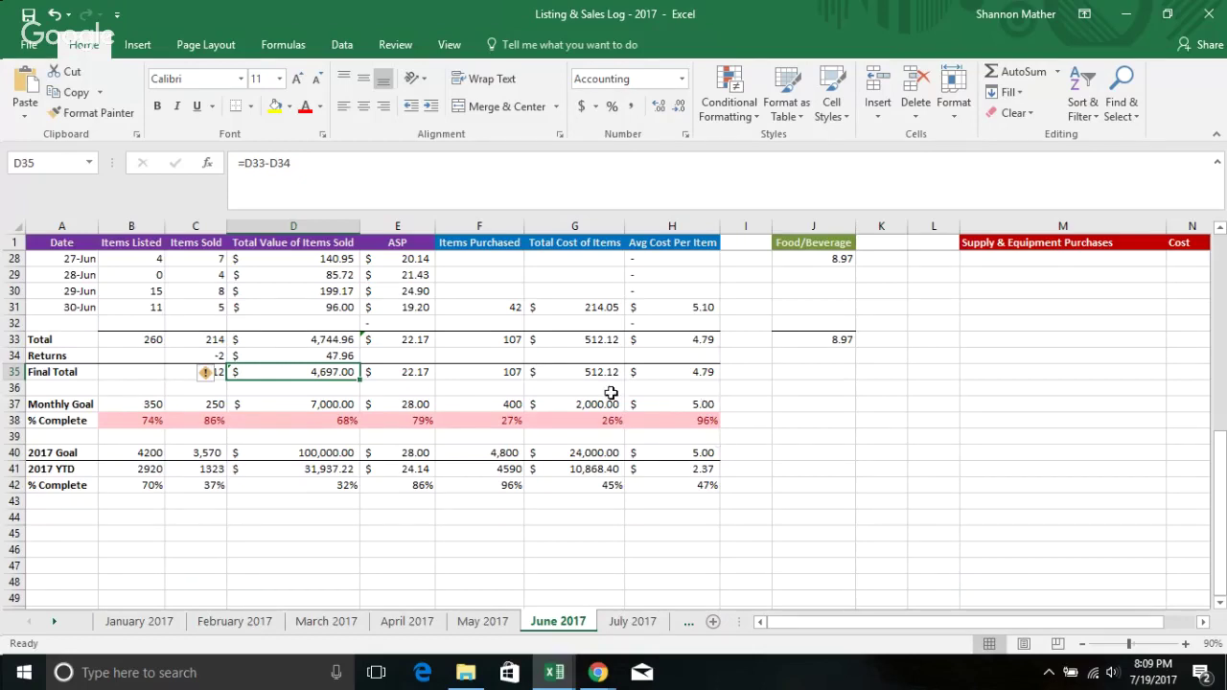
pyautogui.scroll(1, 655, 388)
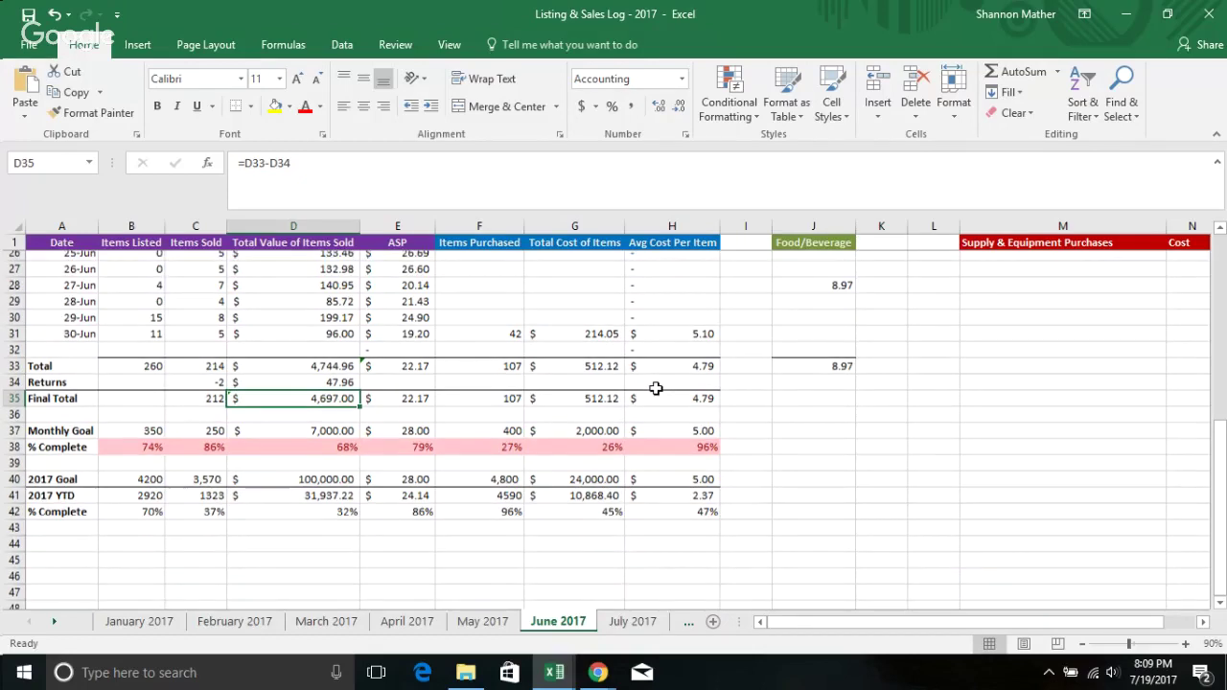
pyautogui.scroll(1, 690, 518)
pyautogui.click(698, 512)
pyautogui.press('Up')
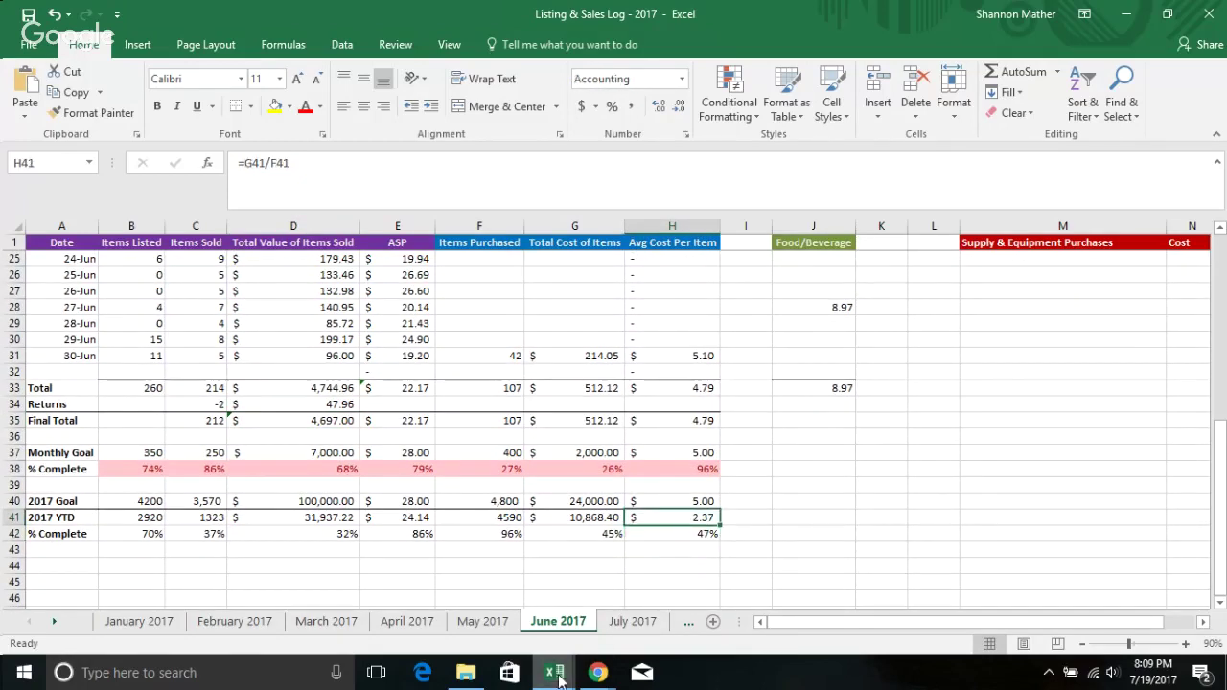
# Return to the Financials workbook and examine the monthly Ebay Fees and Paypal Fees entries
pyautogui.moveTo(554, 672)
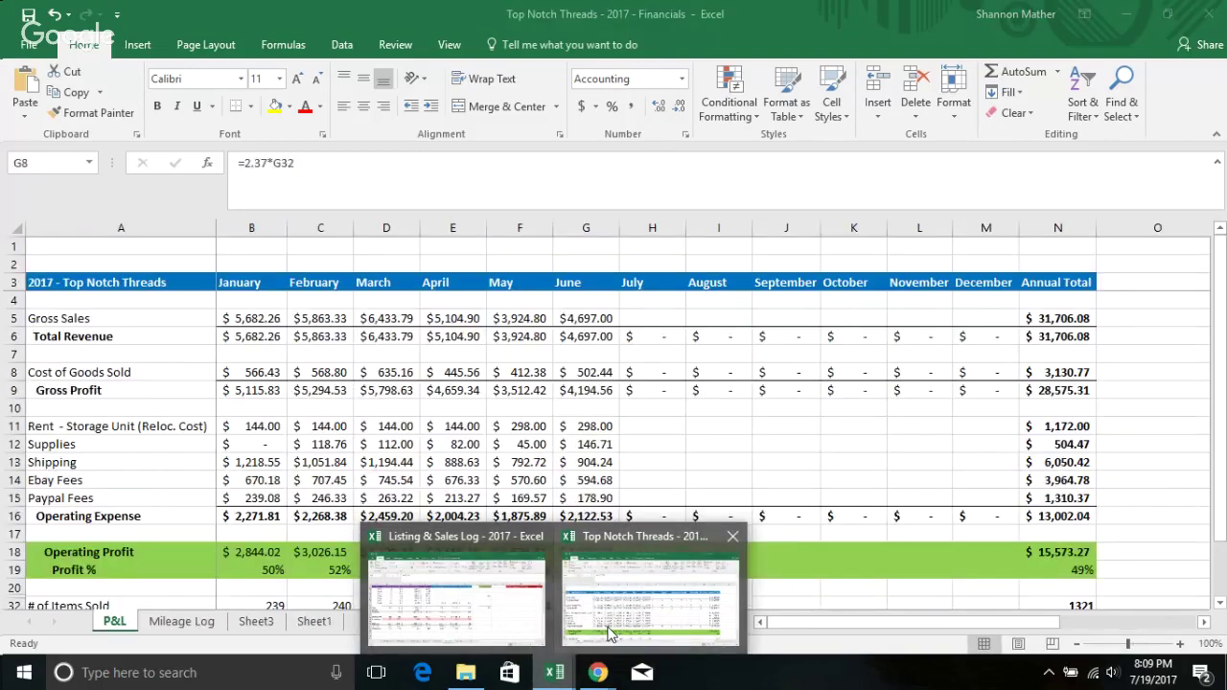
pyautogui.click(609, 633)
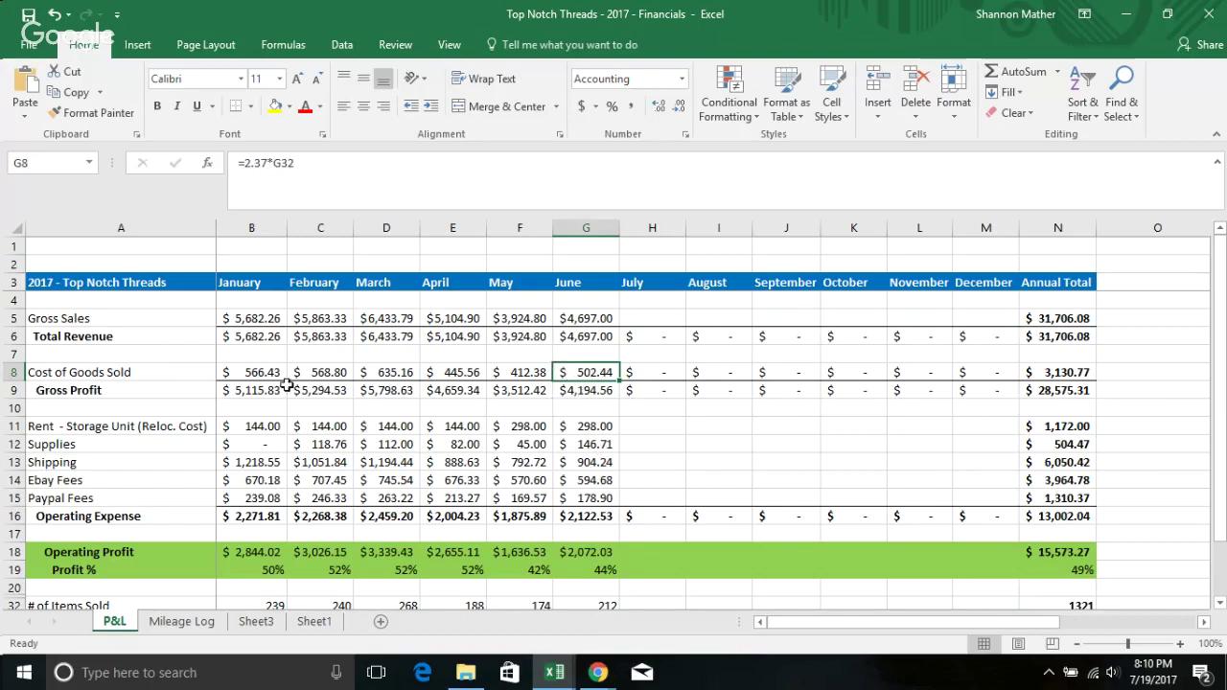
pyautogui.click(261, 496)
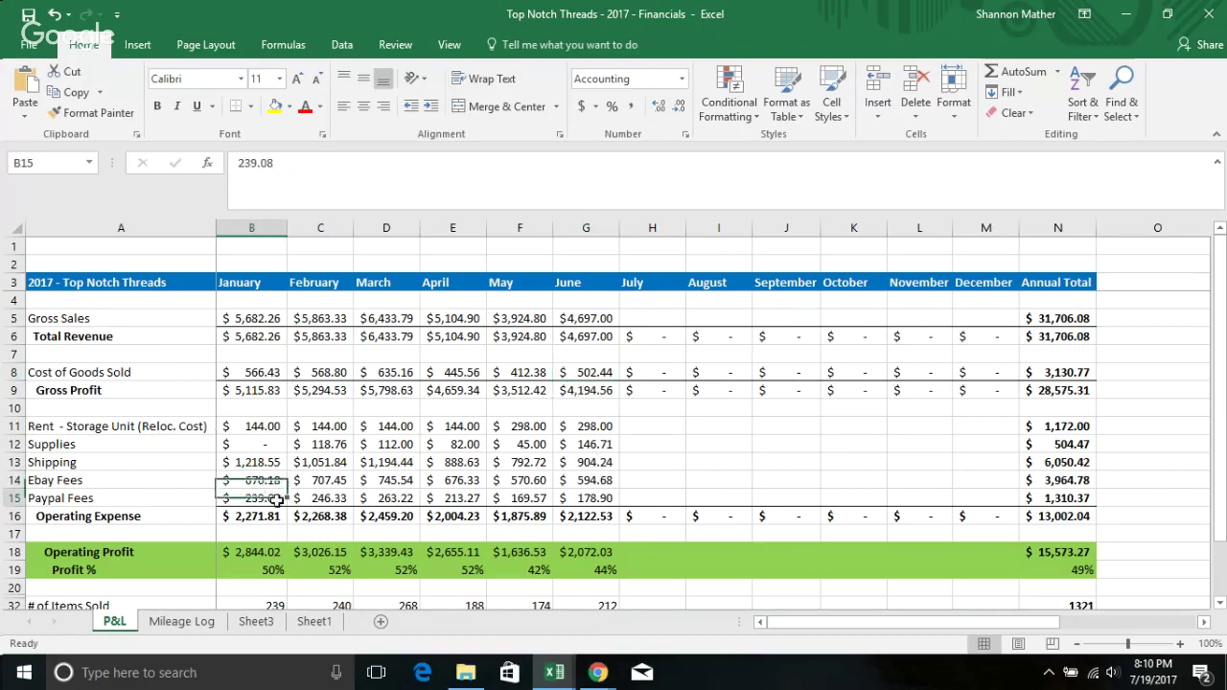
pyautogui.click(604, 480)
pyautogui.click(529, 481)
pyautogui.click(567, 498)
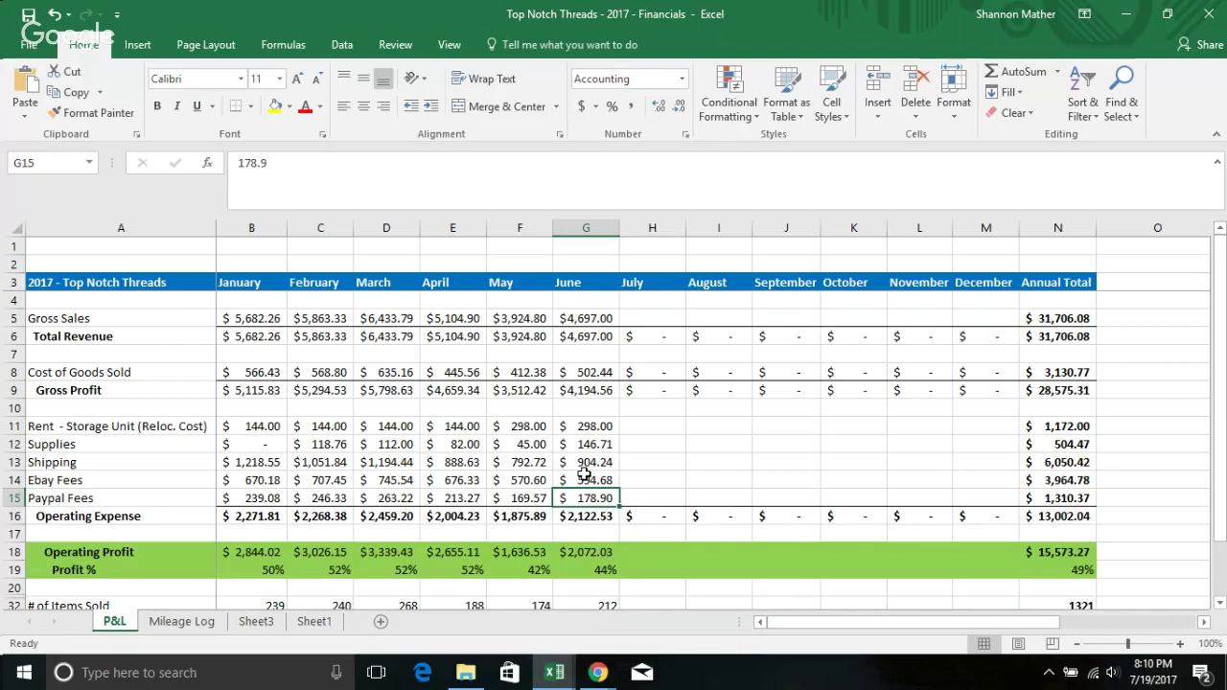
# Examine the Shipping expense entries in the P&L from June back to March
pyautogui.click(572, 462)
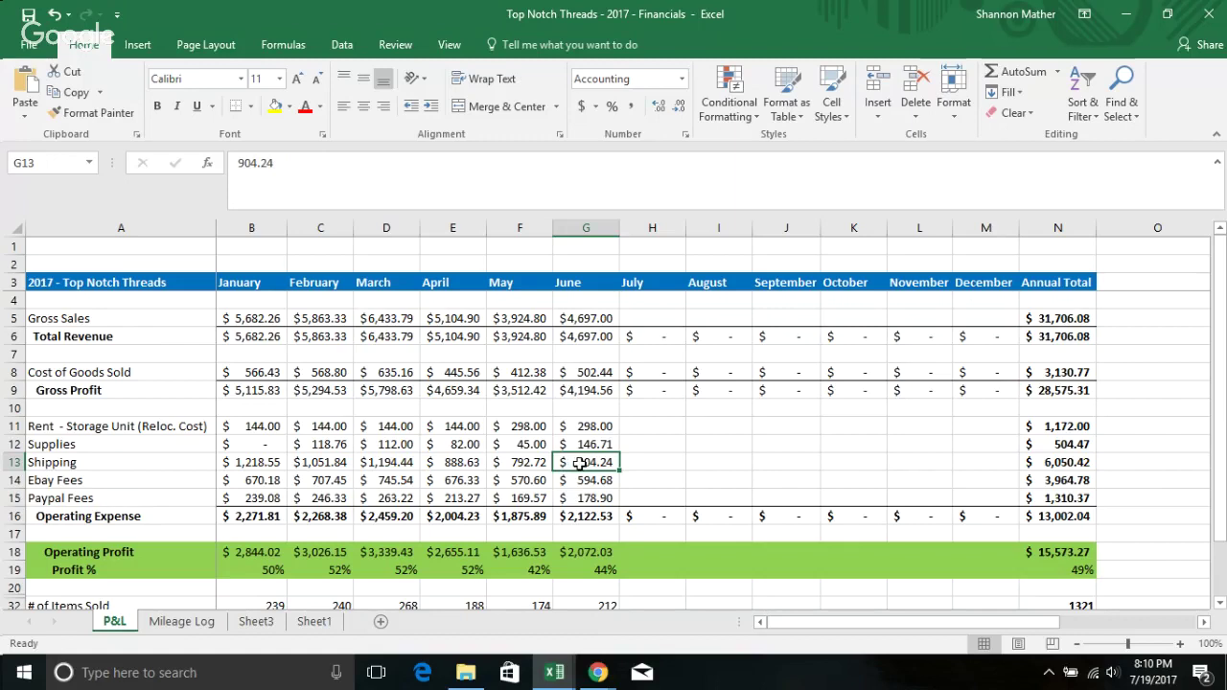
pyautogui.click(125, 463)
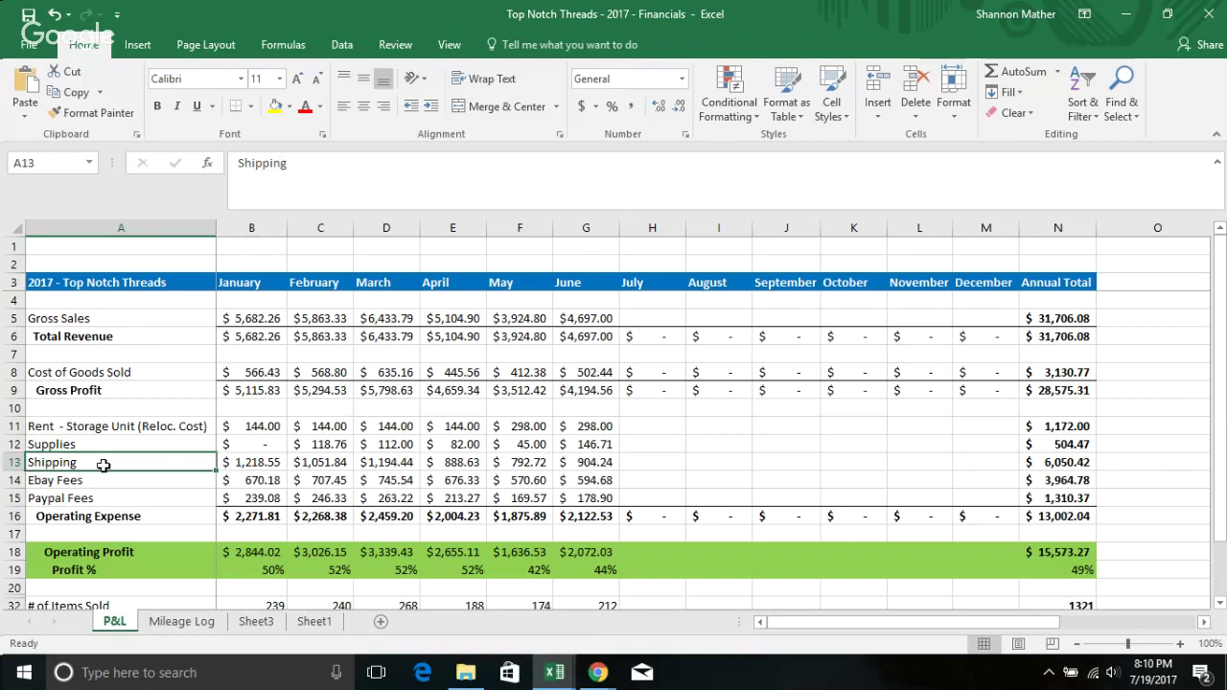
pyautogui.click(597, 462)
pyautogui.click(506, 462)
pyautogui.click(431, 462)
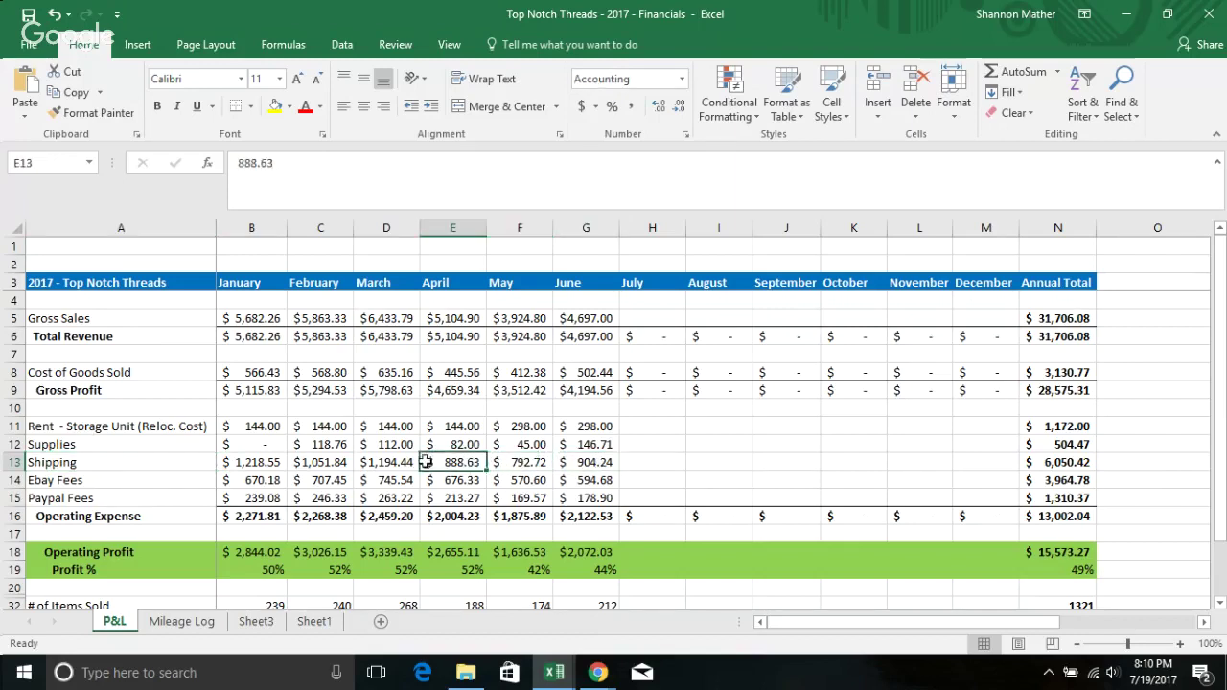
pyautogui.click(387, 462)
# Compare June's Supplies expense in the P&L with the Supply Tubs + Tables cost in the June sales log
pyautogui.click(582, 443)
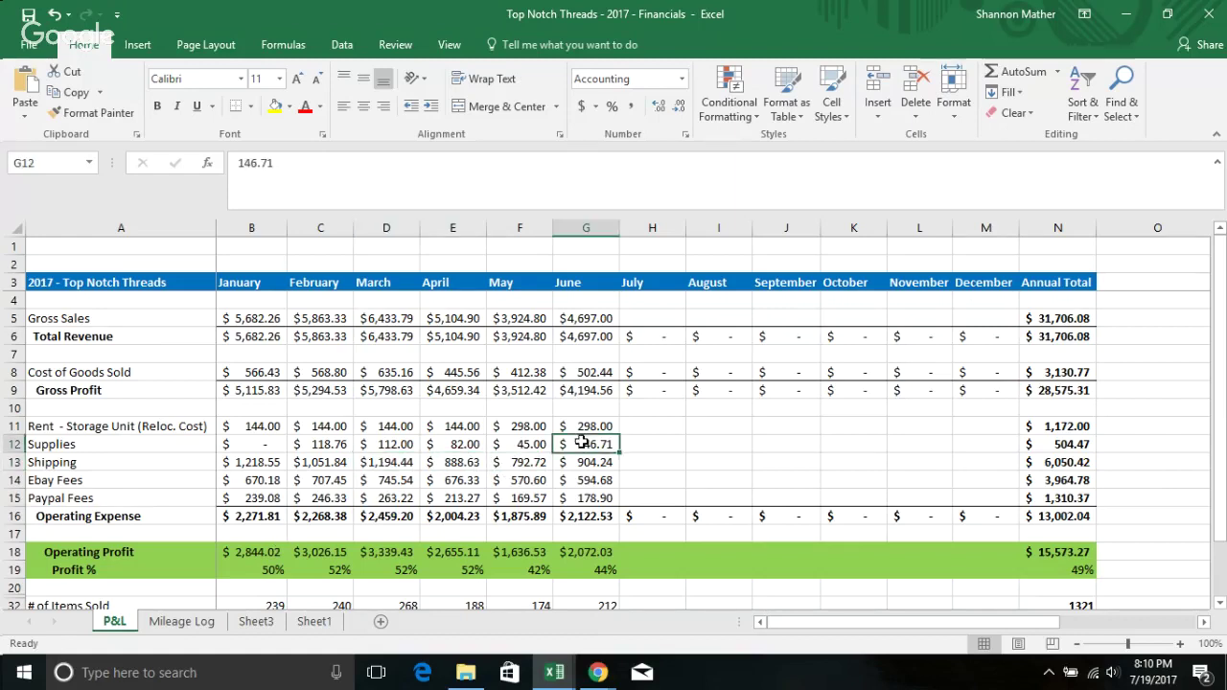
pyautogui.click(554, 674)
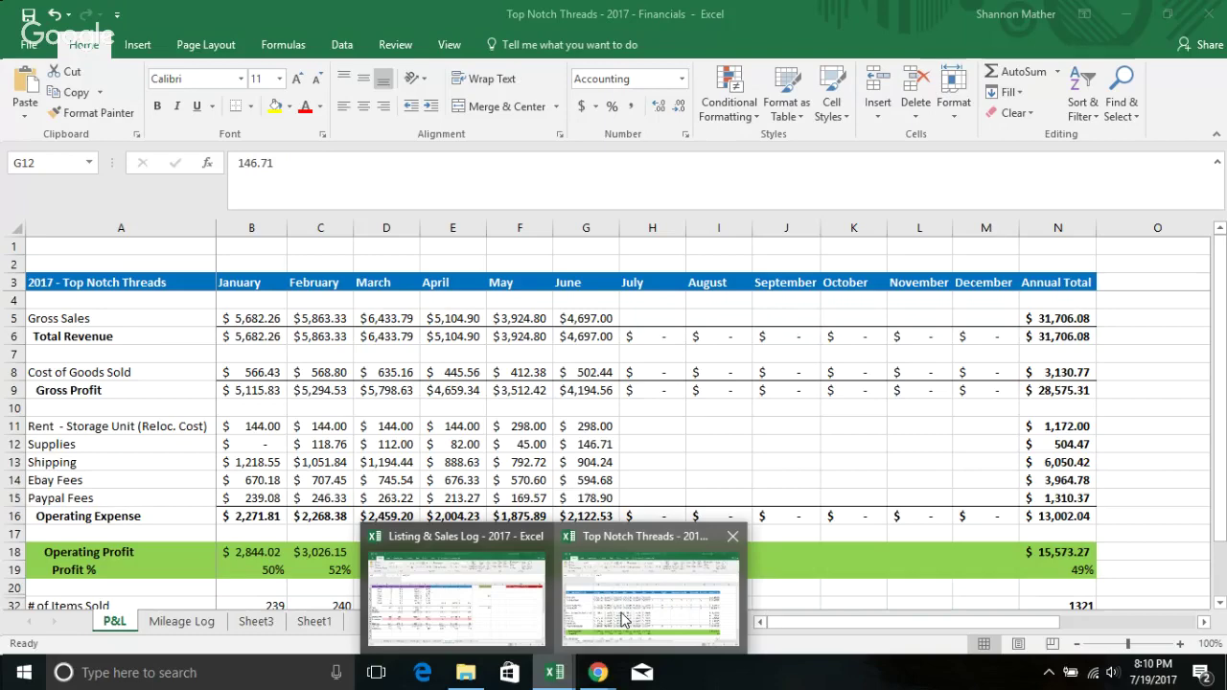
pyautogui.click(501, 589)
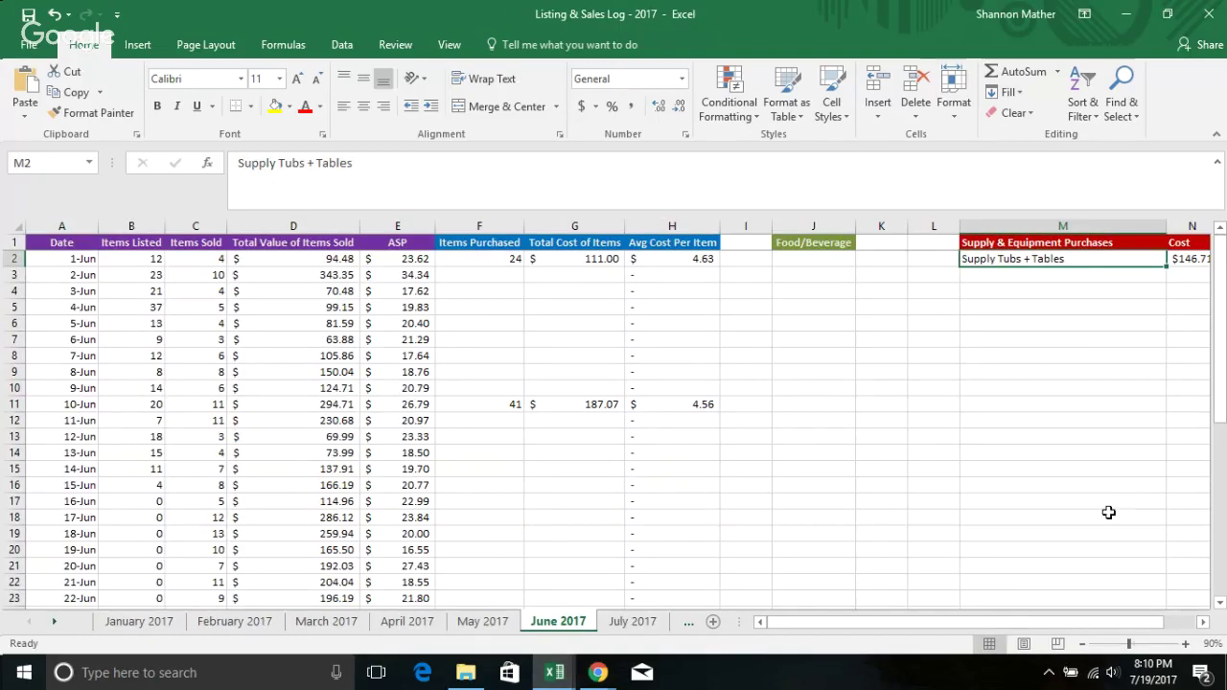
pyautogui.click(1191, 258)
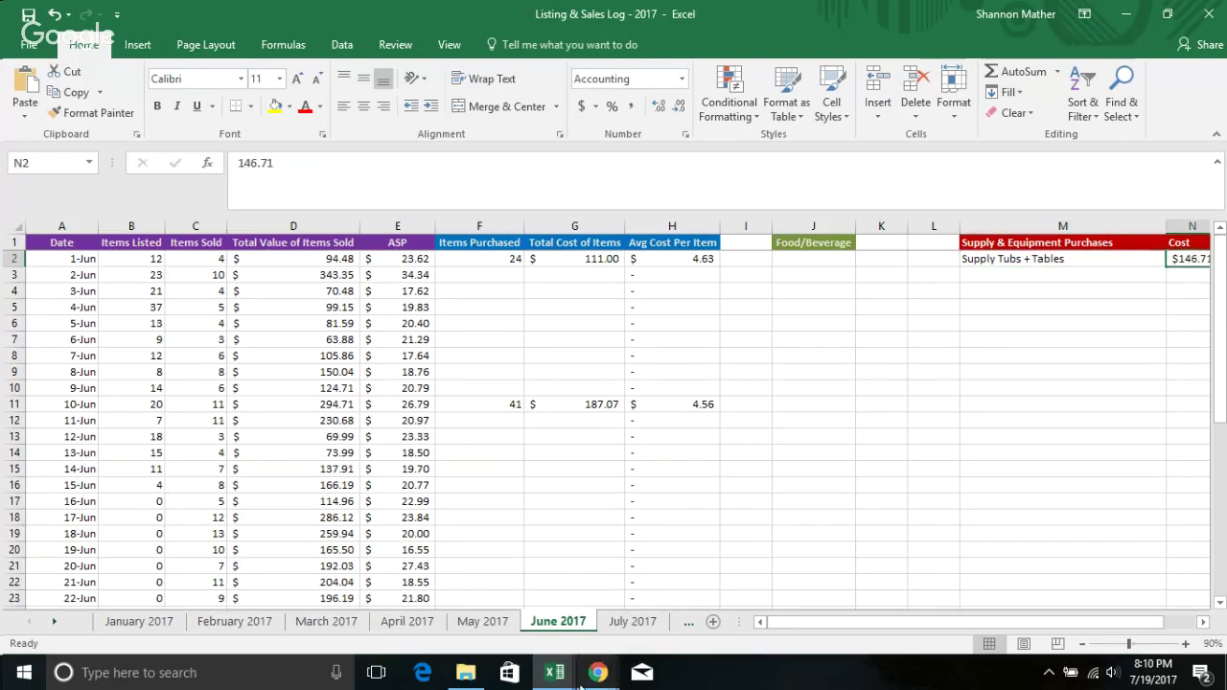
pyautogui.moveTo(566, 683)
pyautogui.click(614, 615)
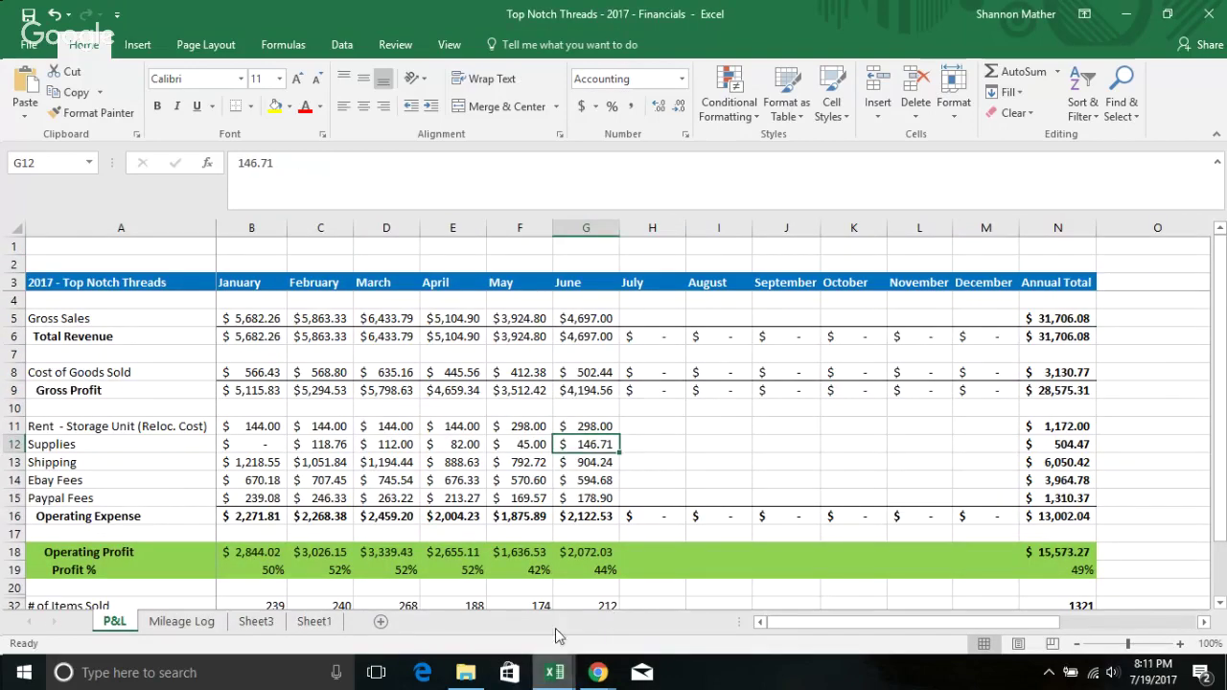
# Review the number of items sold and average shipping cost per item, and select the Operating Profit row from label to Annual Total
pyautogui.scroll(-1, 552, 522)
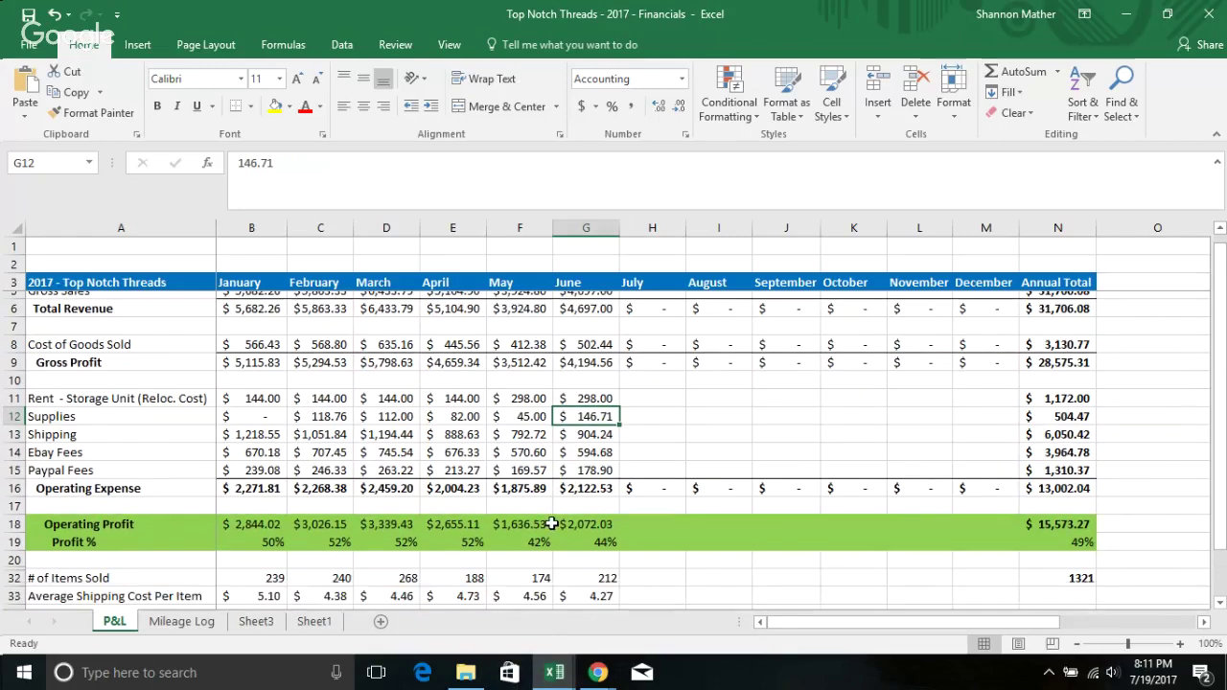
pyautogui.scroll(-2, 552, 523)
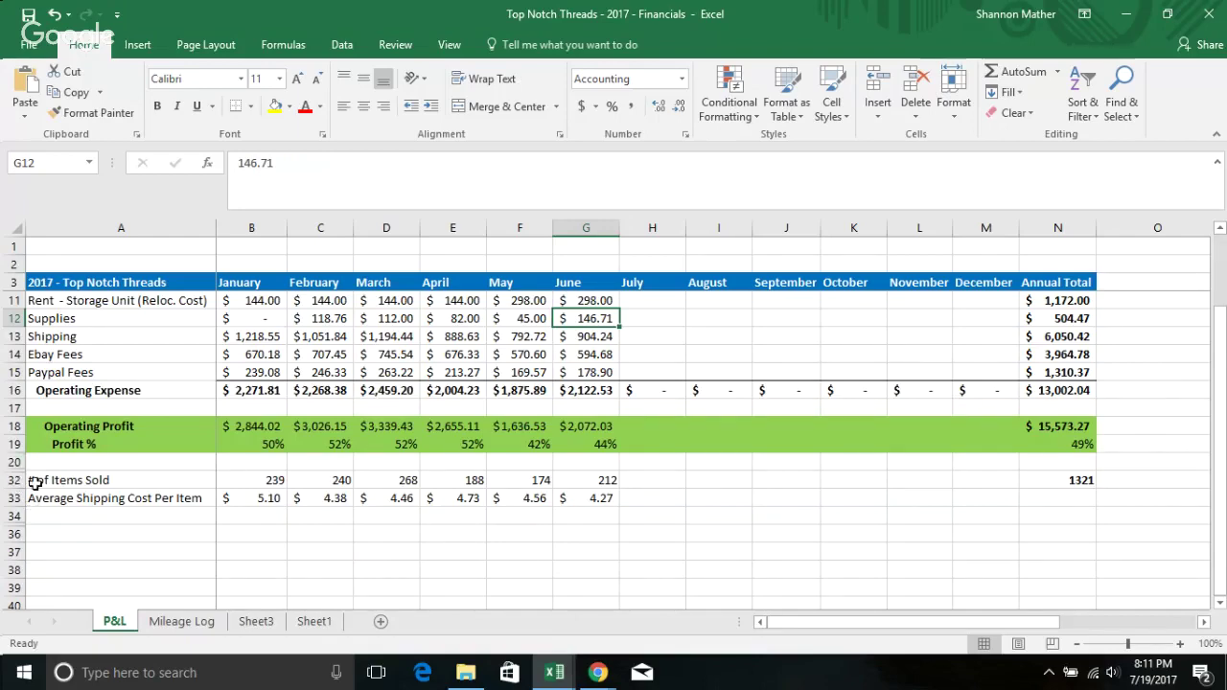
pyautogui.scroll(3, 130, 470)
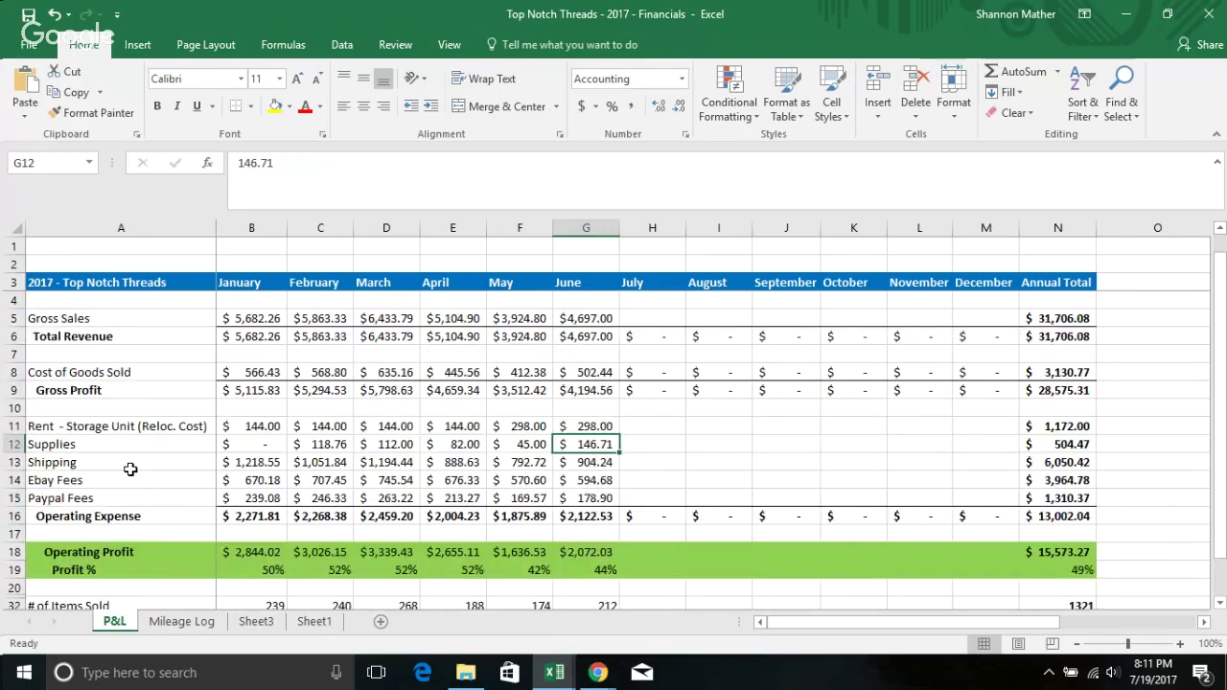
pyautogui.scroll(-2, 130, 470)
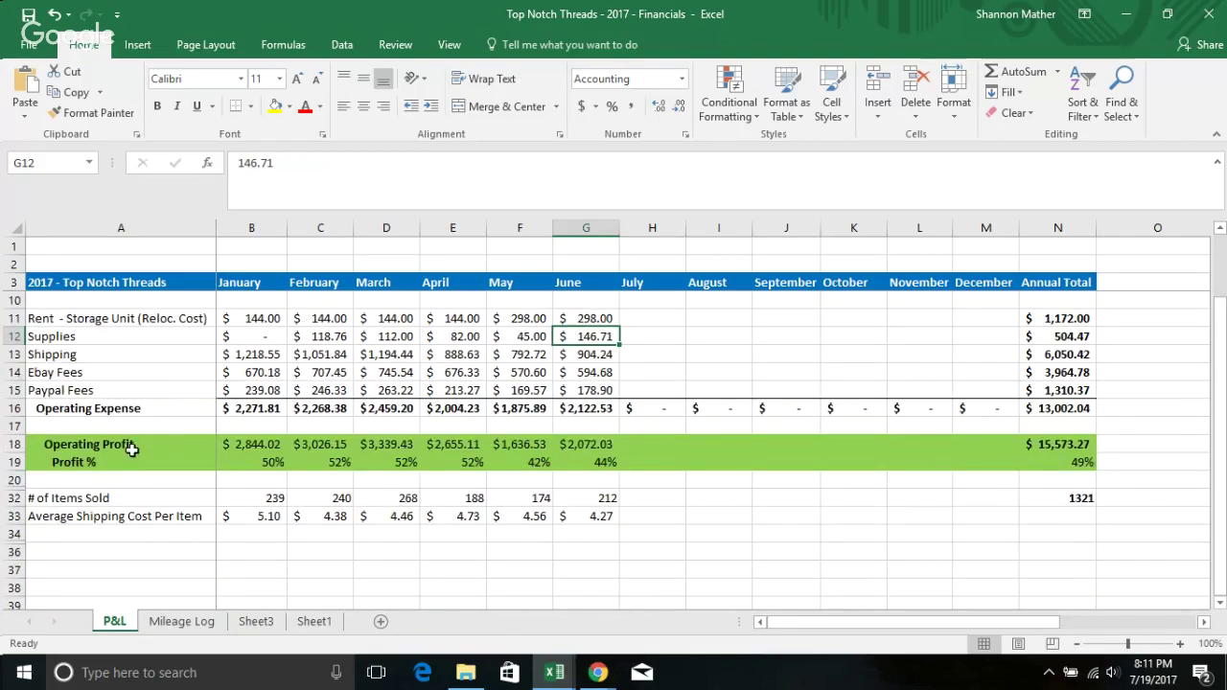
pyautogui.moveTo(86, 433); pyautogui.dragTo(1064, 443)
pyautogui.scroll(2, 672, 478)
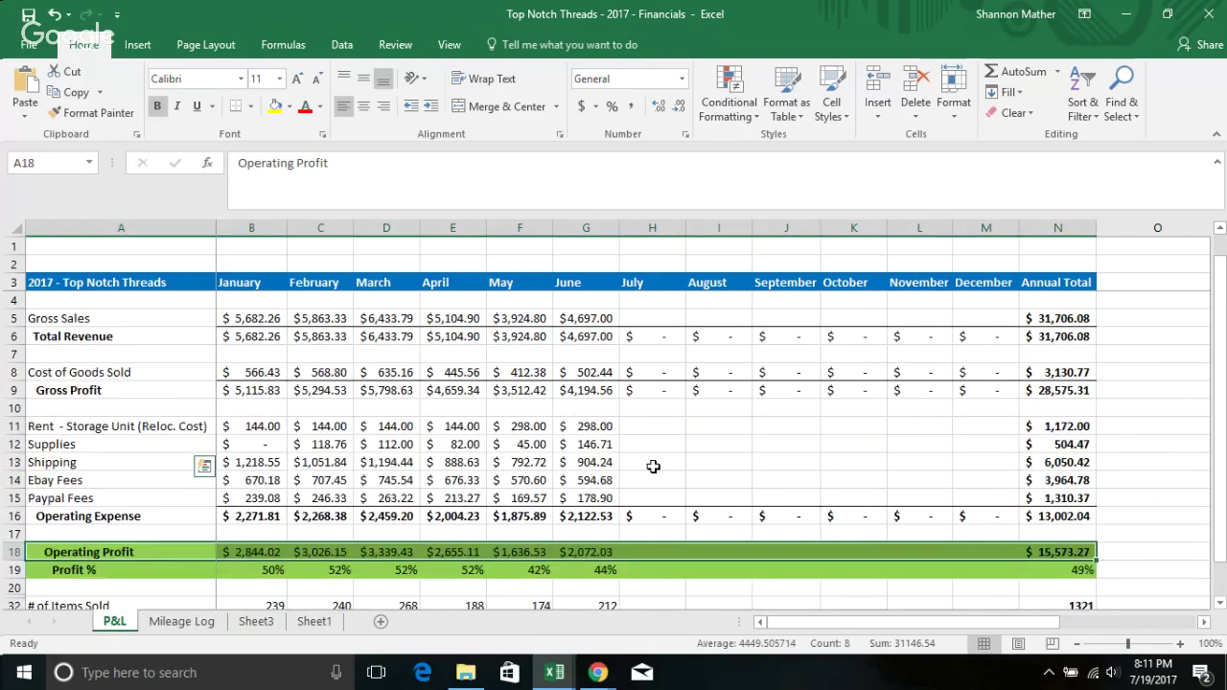